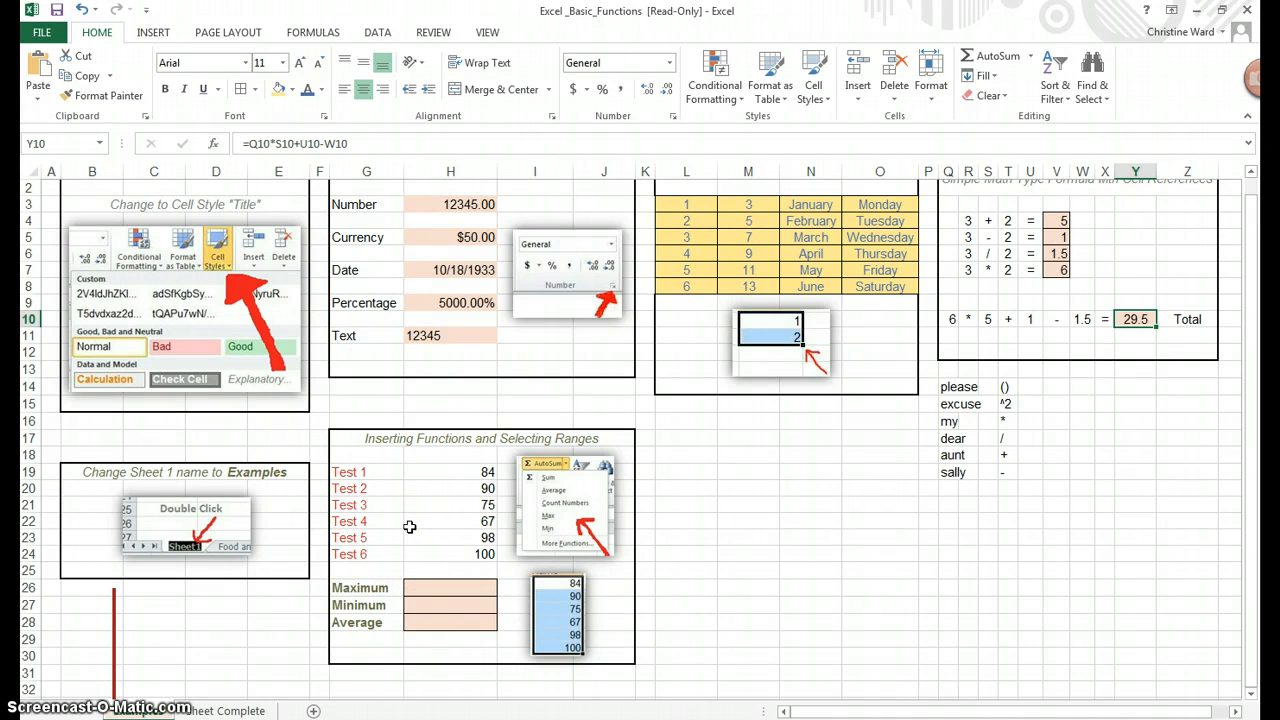
Select the Maximum cell H26 and look through the AutoSum function list
left_click(457, 440)
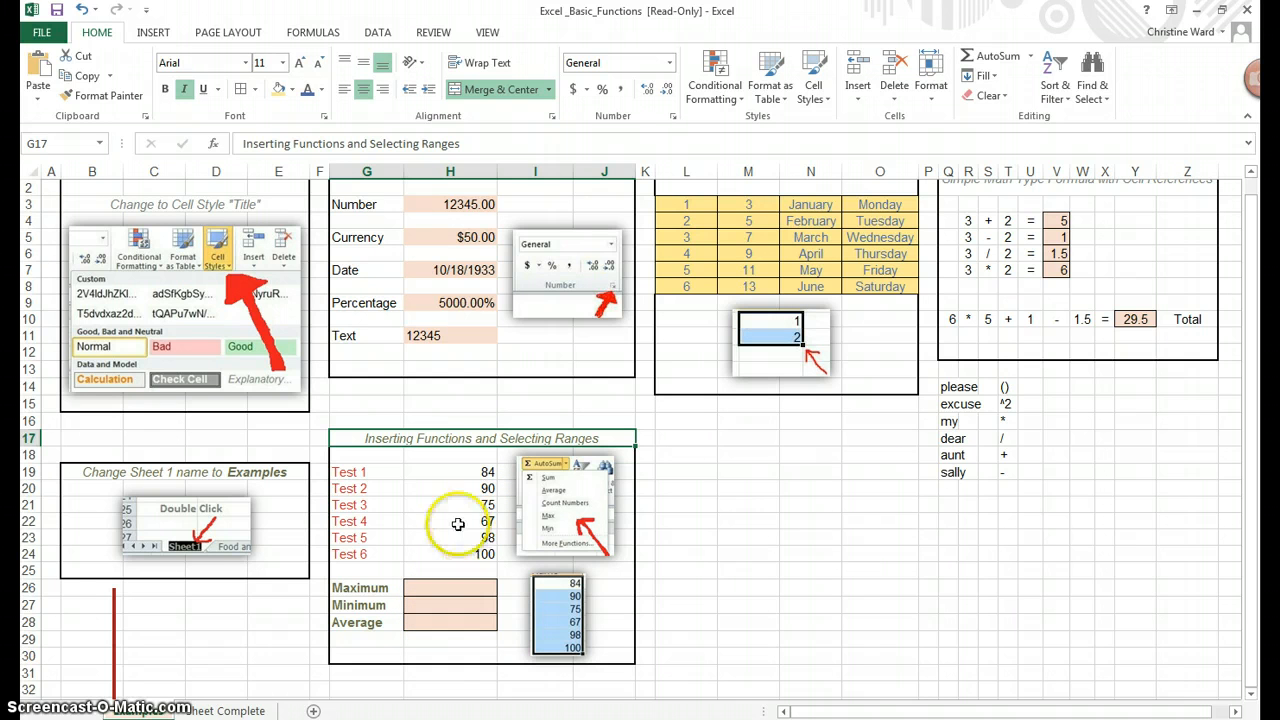
left_click(462, 591)
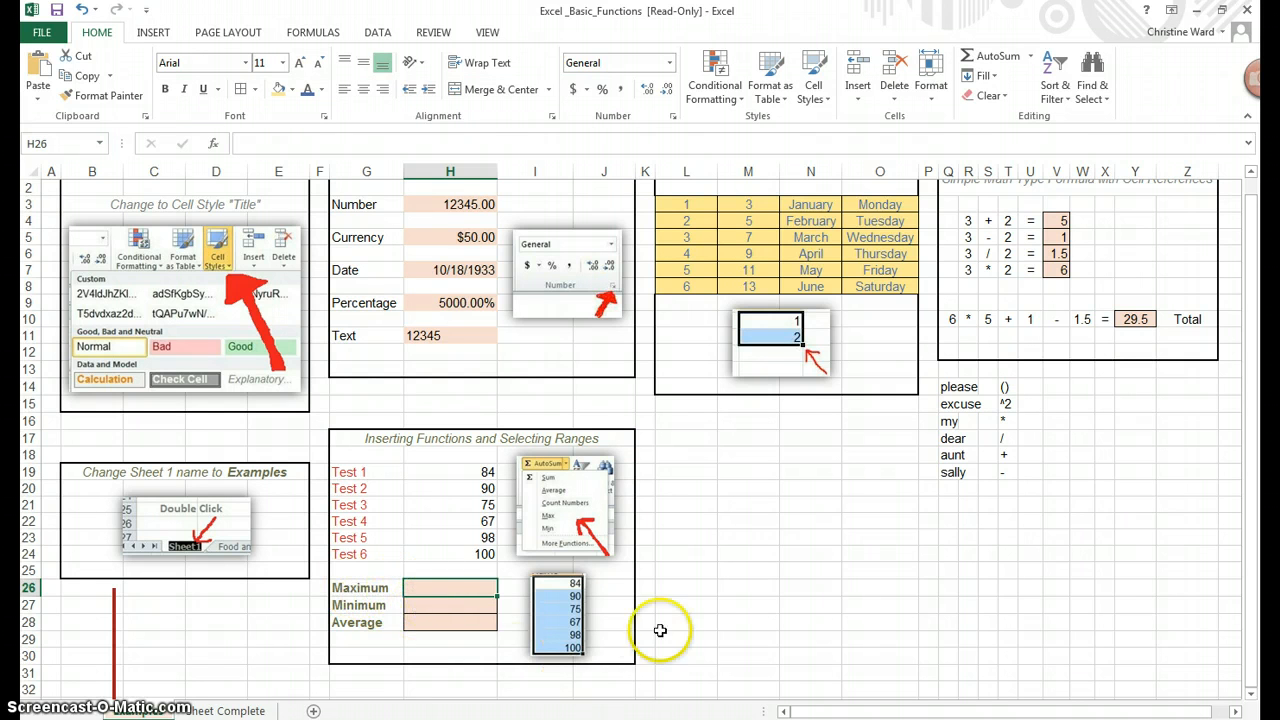
left_click(274, 143)
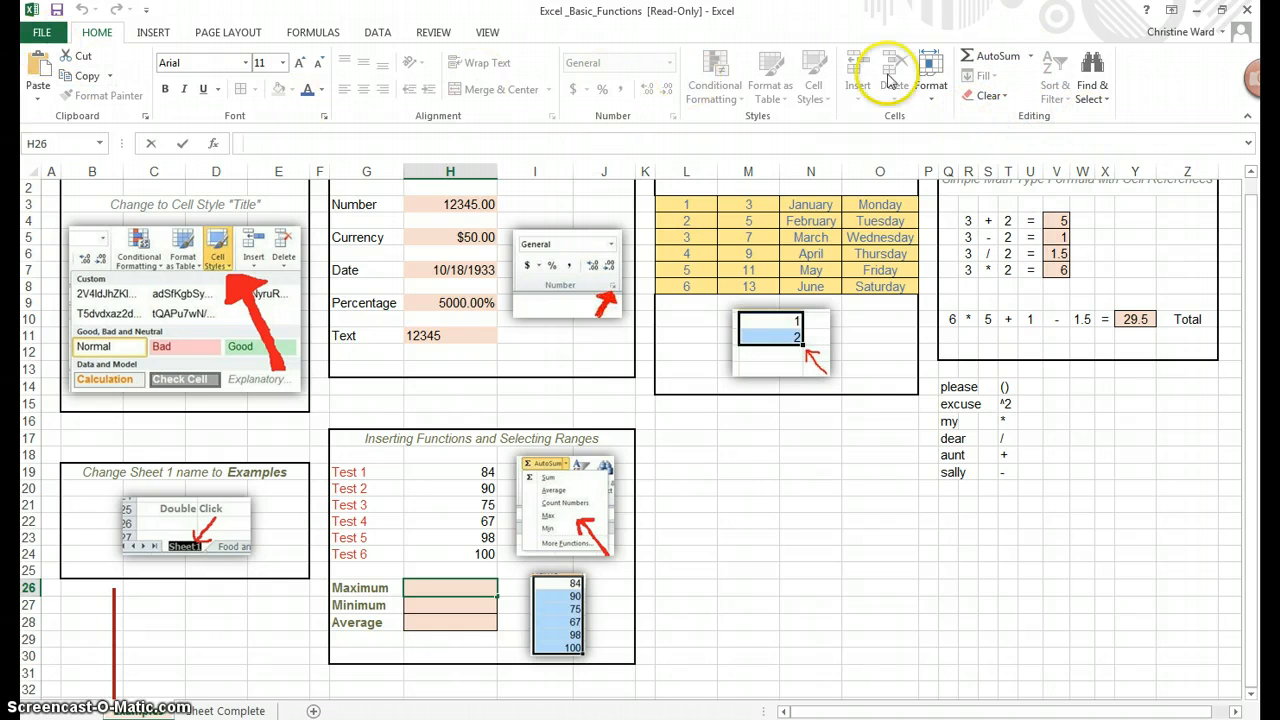
left_click(1032, 60)
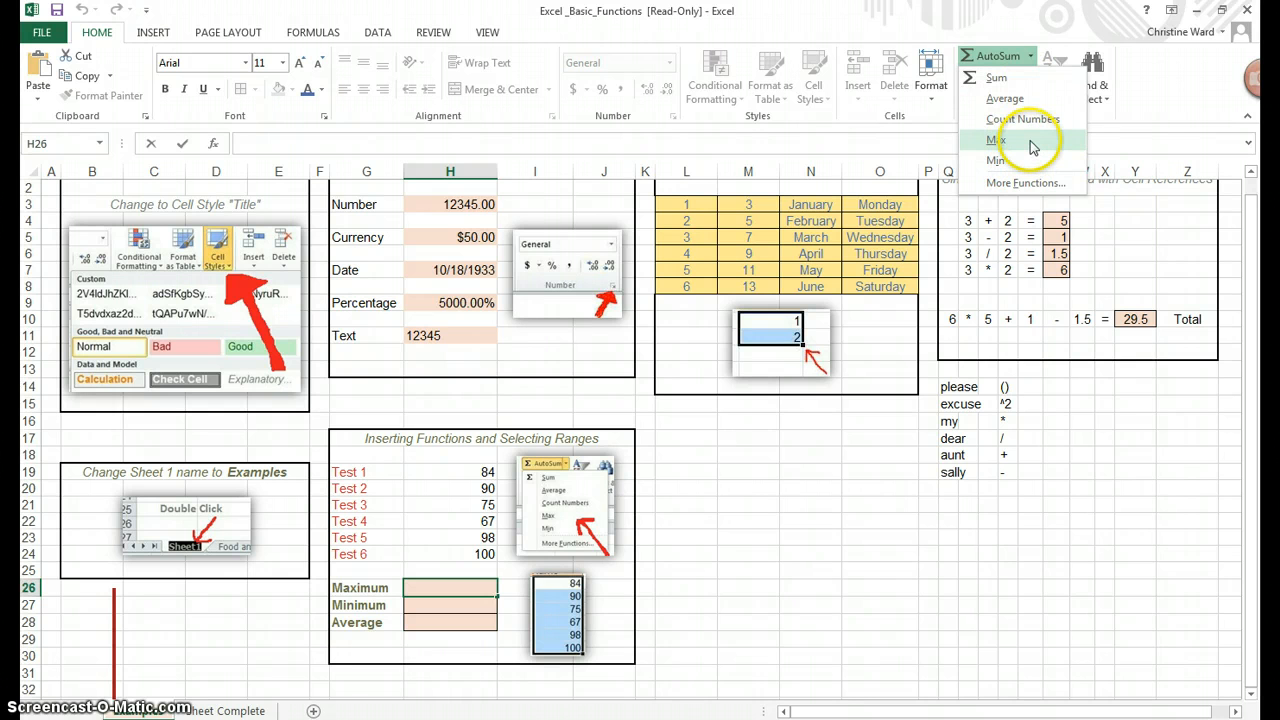
left_click(1032, 146)
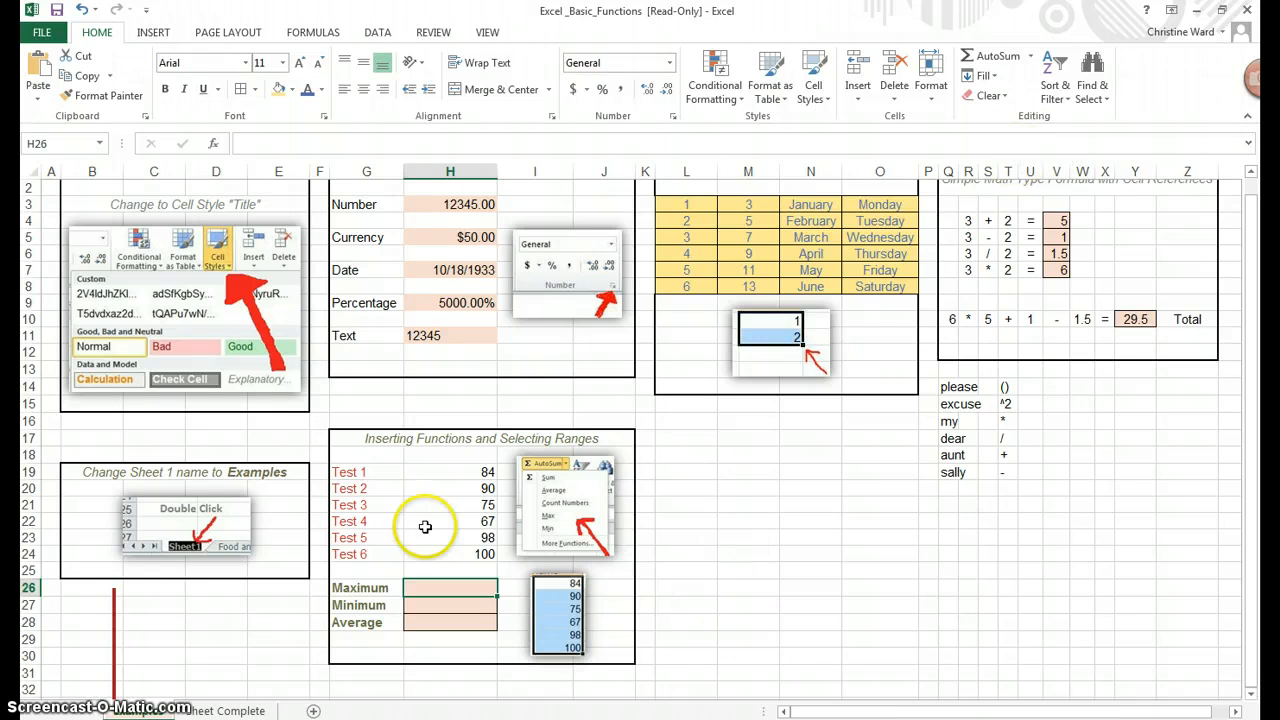
Insert an AutoSum MAX formula in H26, keeping its suggested H19:H25 range
left_click(452, 471)
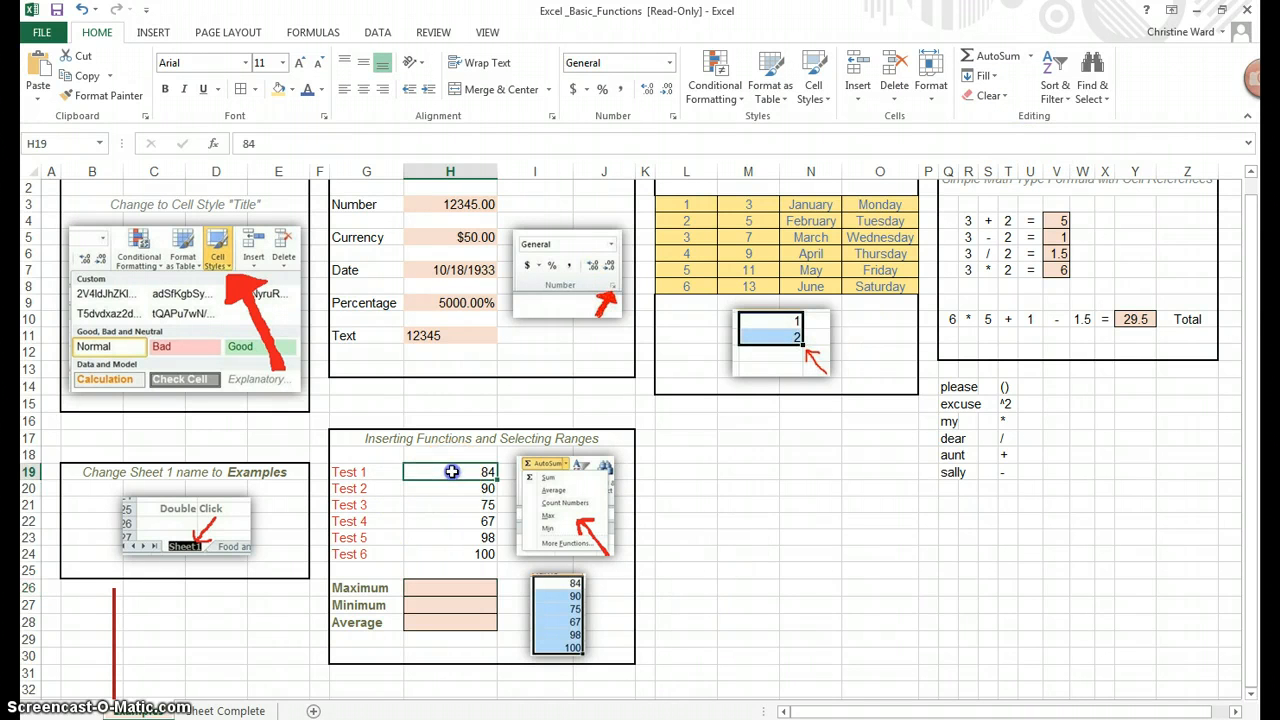
left_click_drag(452, 471, 450, 553)
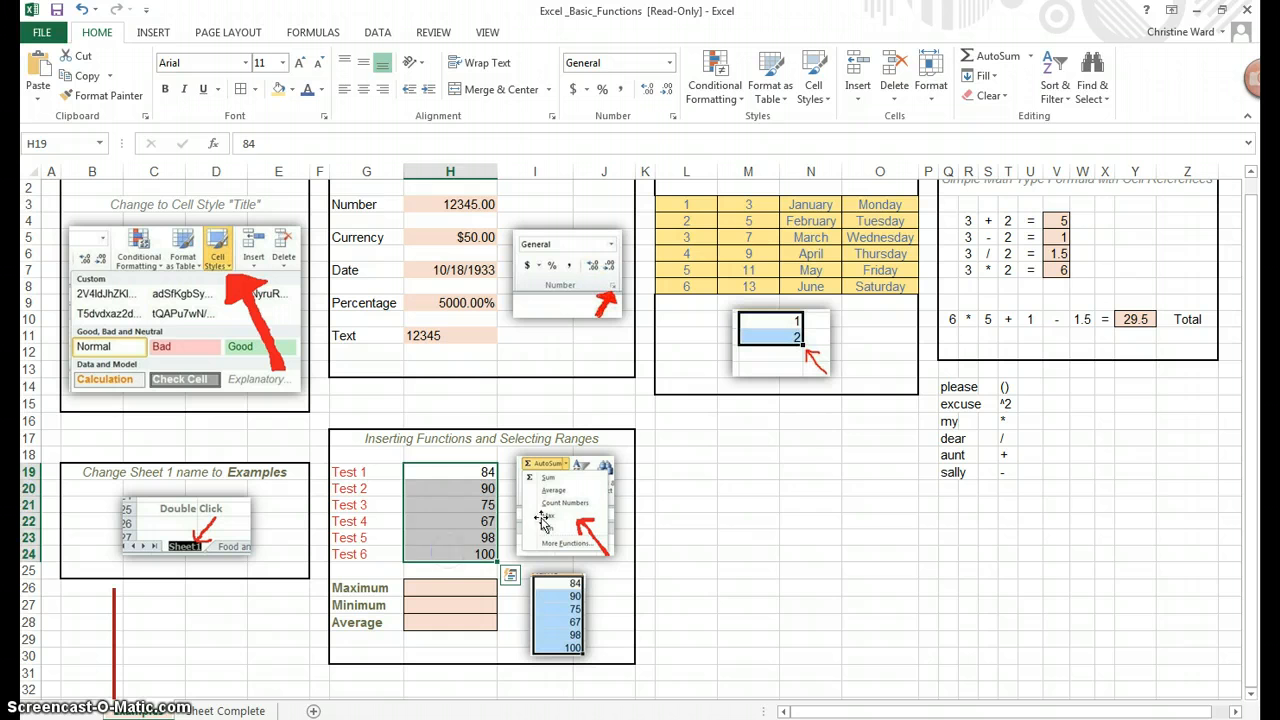
left_click(810, 454)
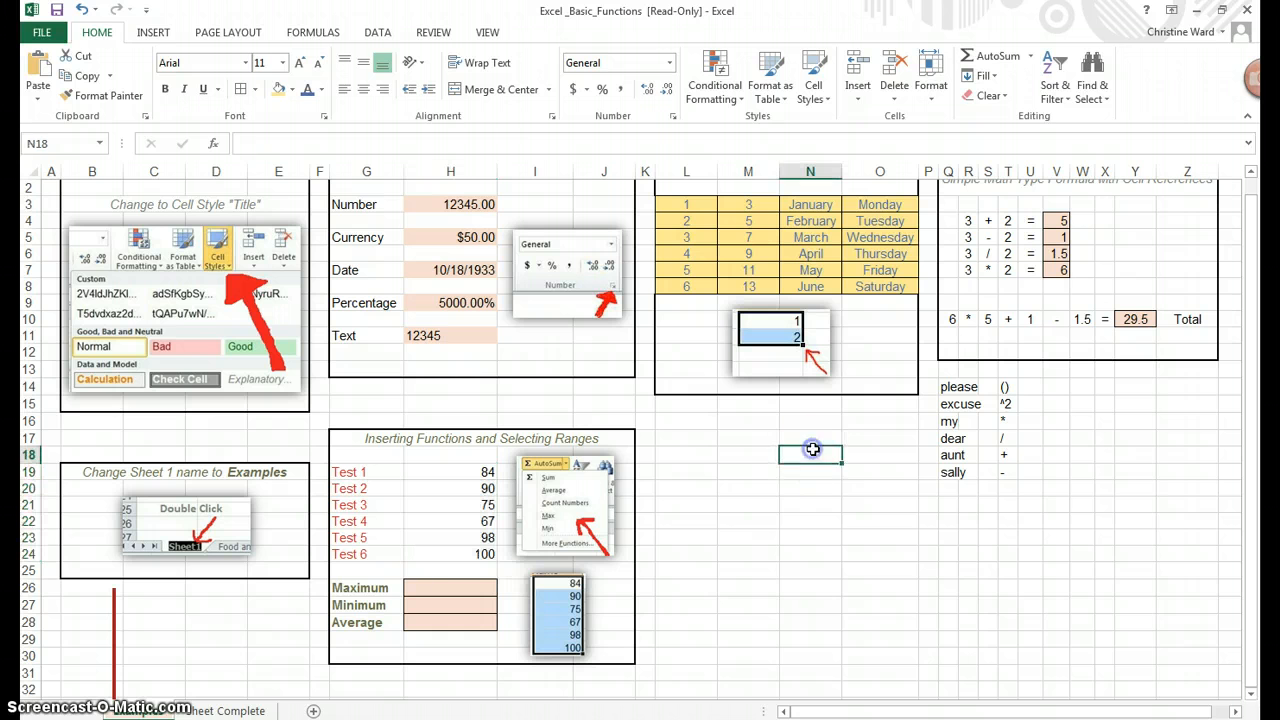
left_click(429, 589)
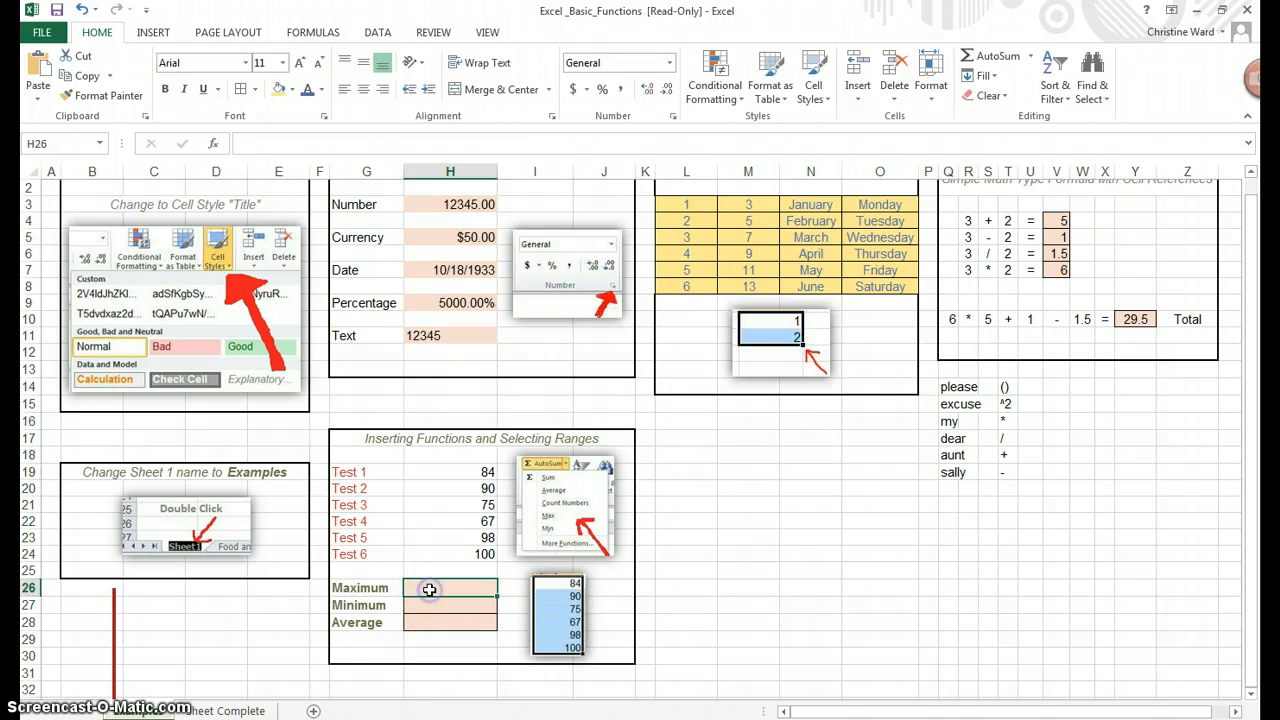
left_click(1034, 57)
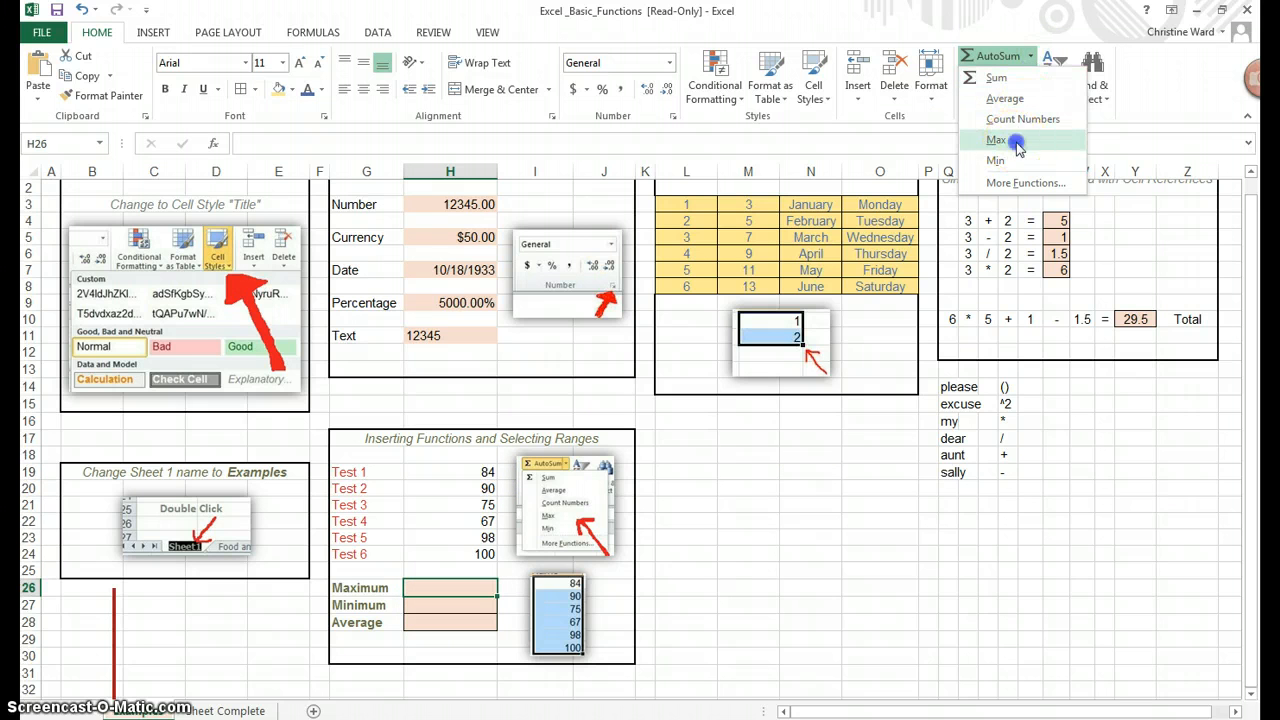
left_click(1016, 144)
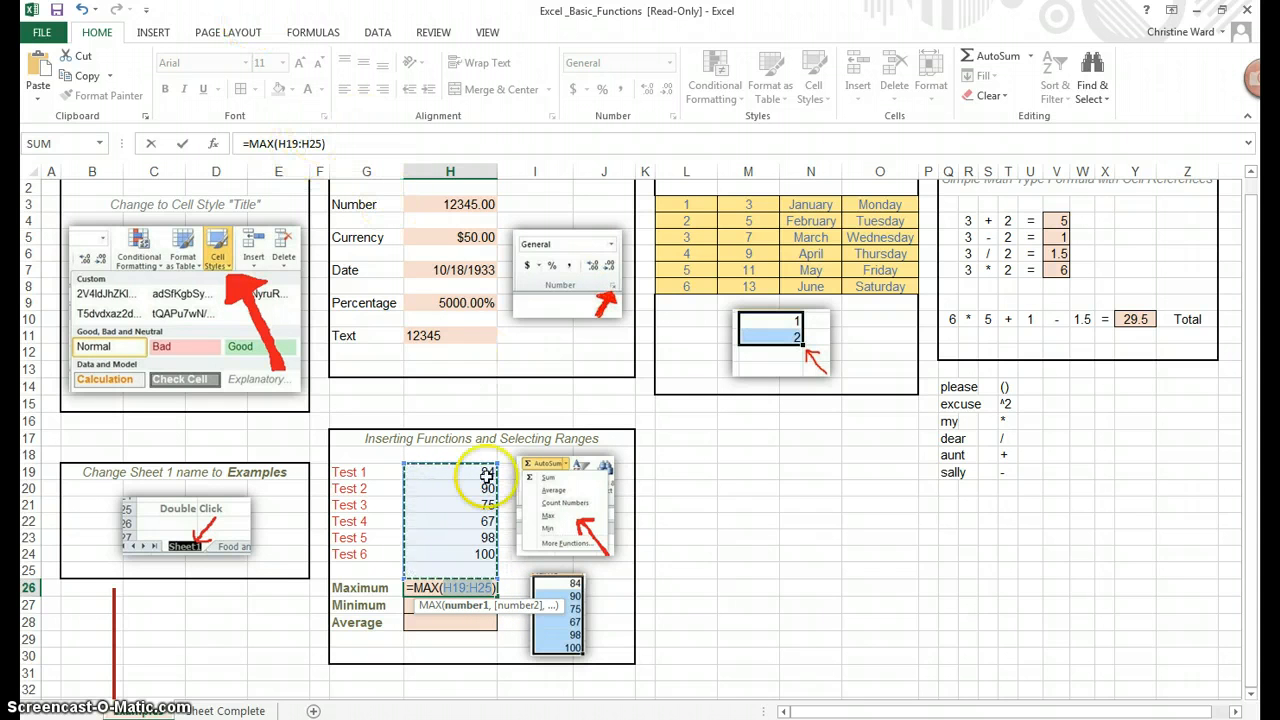
key("BackSpace")
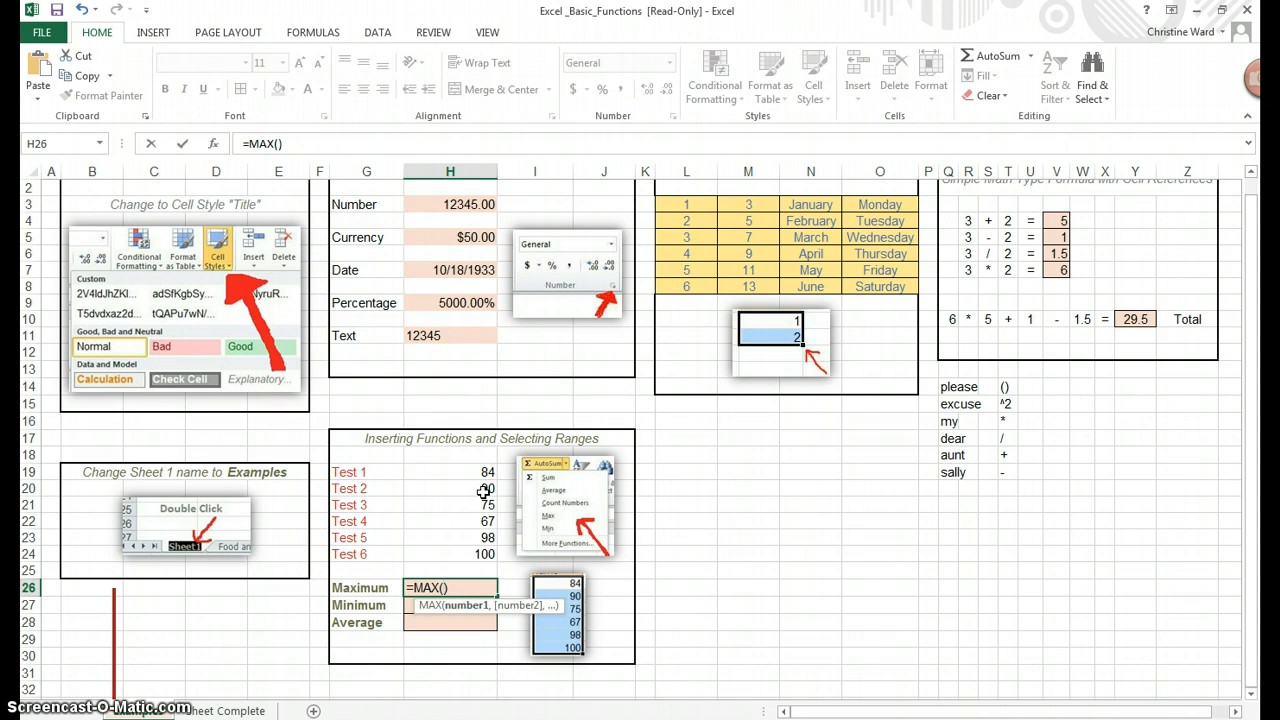
key("ctrl+z")
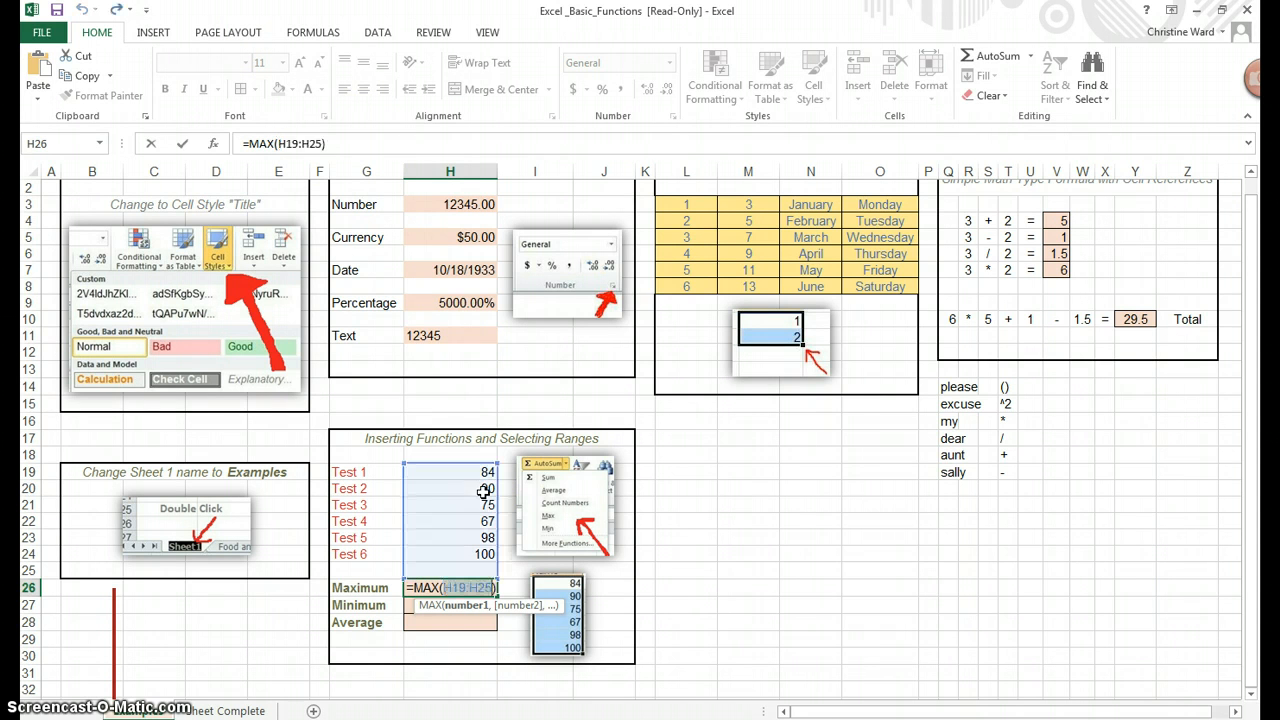
Try editing the MAX range end, commit the formula showing 100, then undo it
left_click(320, 143)
left_click(1154, 404)
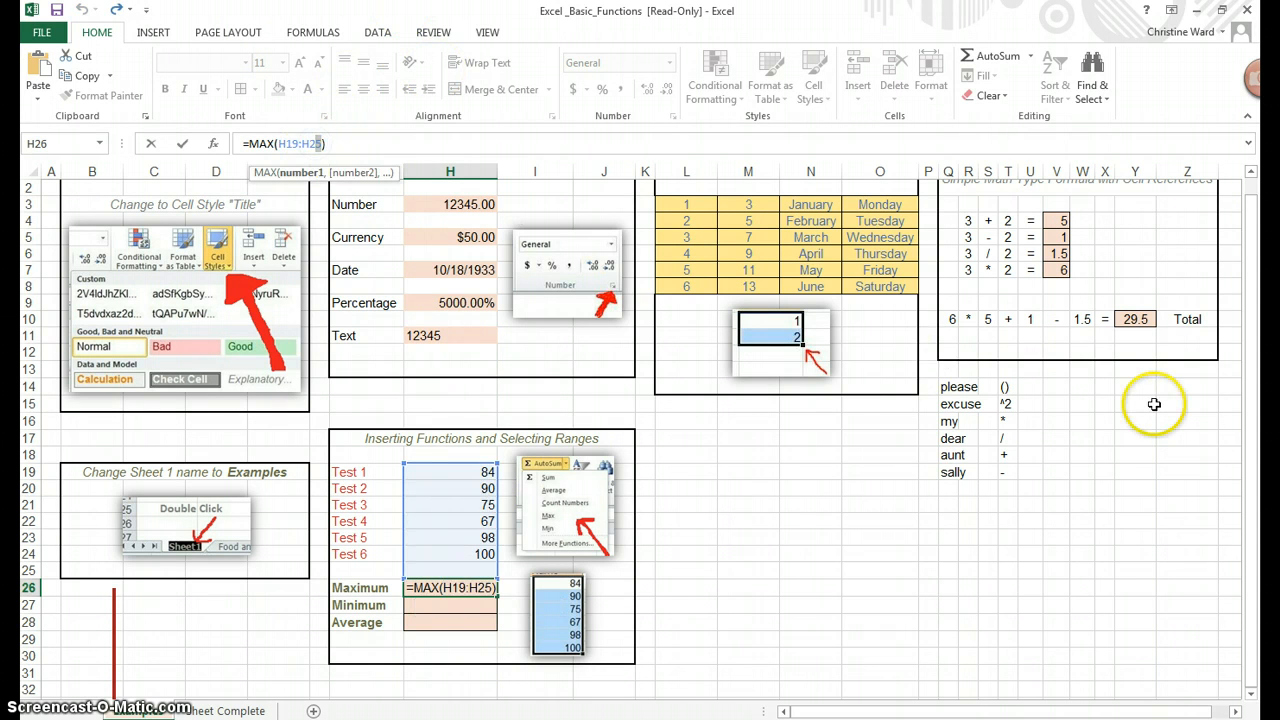
type("4")
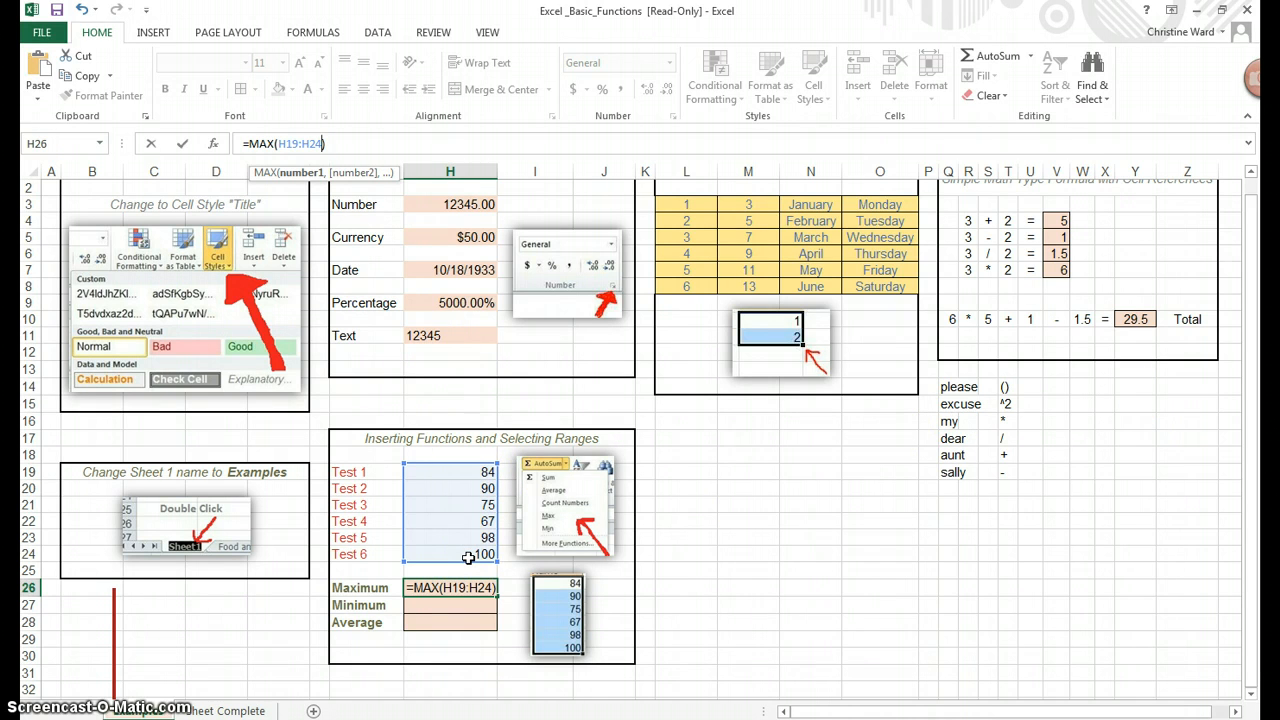
key("BackSpace")
type("5")
left_click(487, 585)
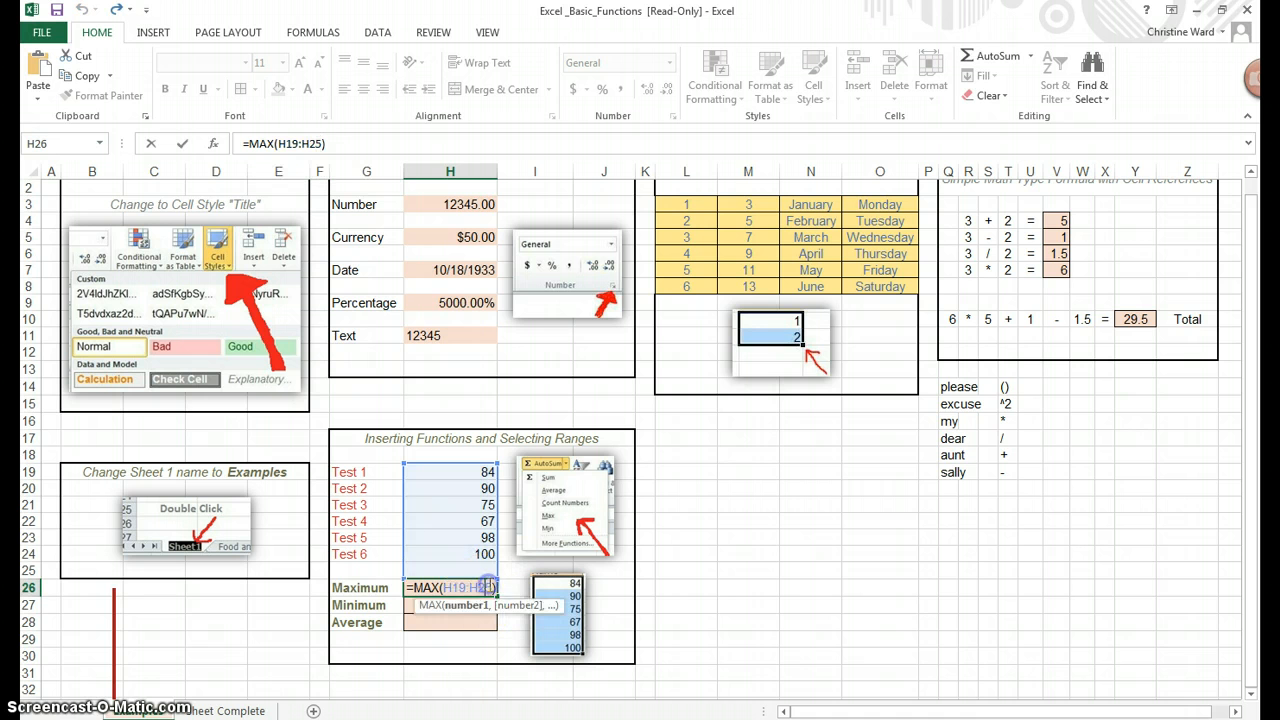
left_click(1030, 56)
left_click(1003, 131)
key("Return")
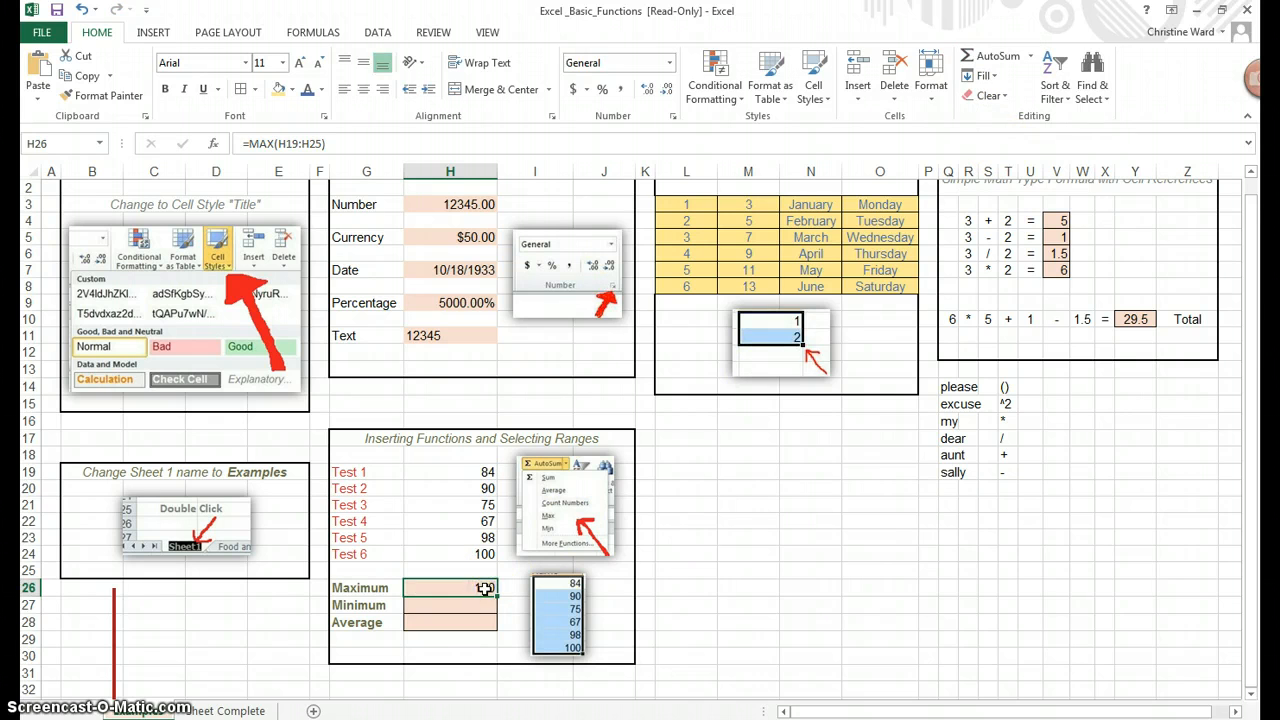
key("ctrl+z")
left_click(524, 503)
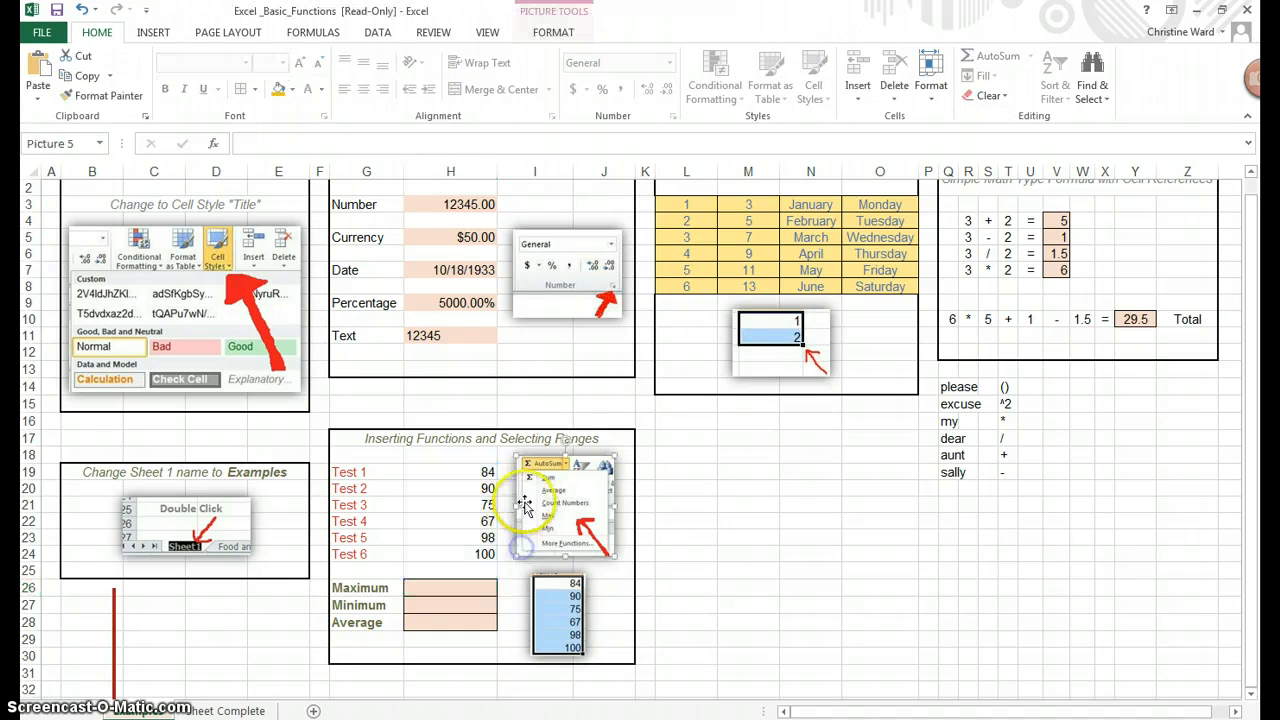
Re-insert MAX in H26 over the six scores H19:H24, giving 100
left_click(470, 588)
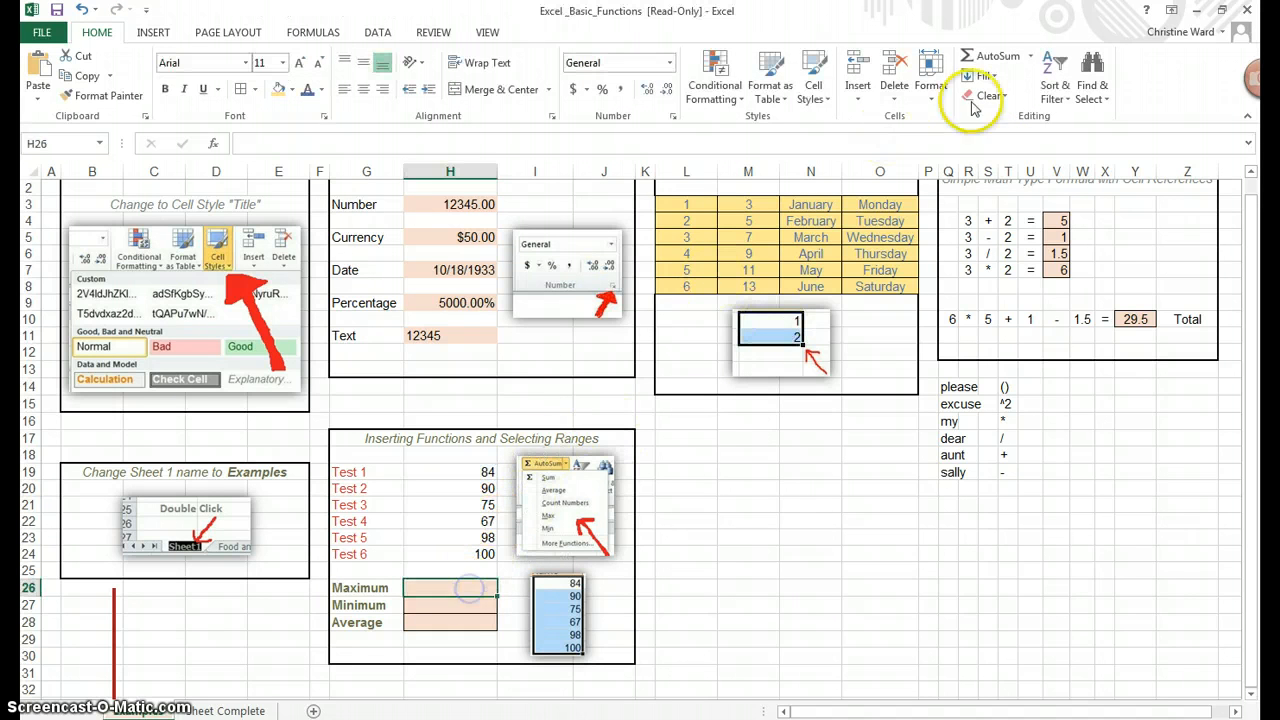
left_click(1030, 56)
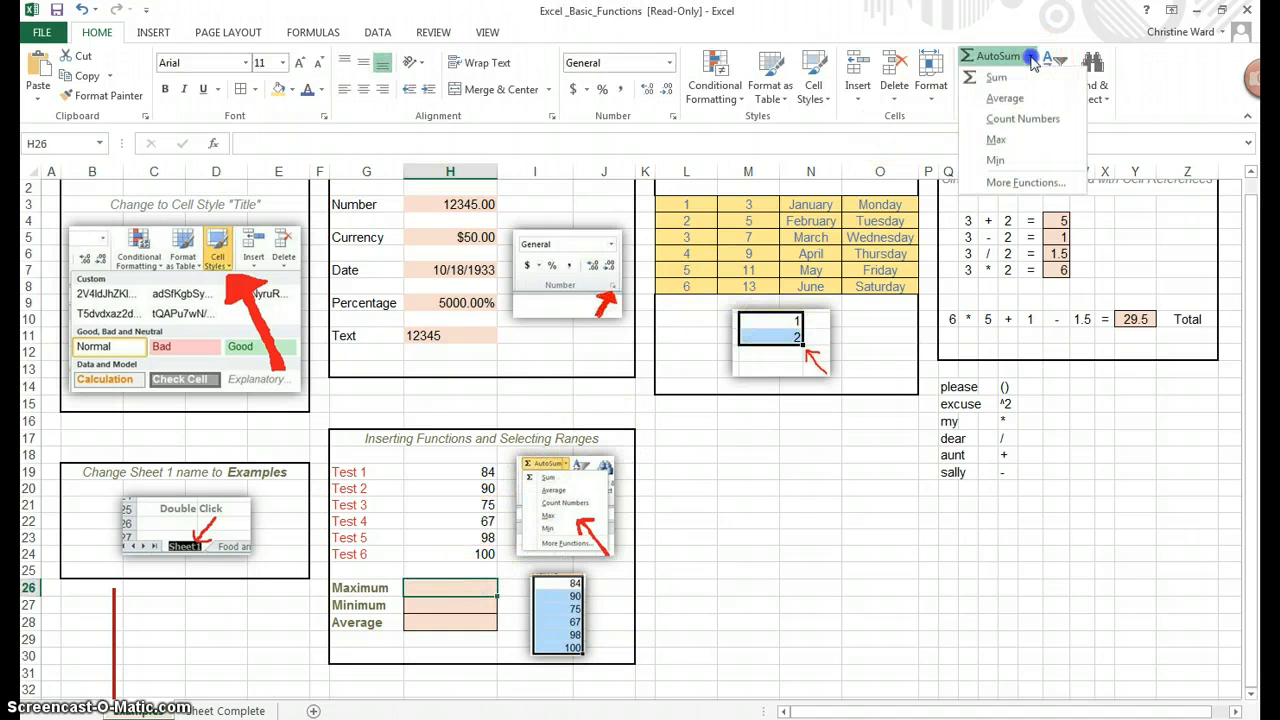
left_click(1012, 140)
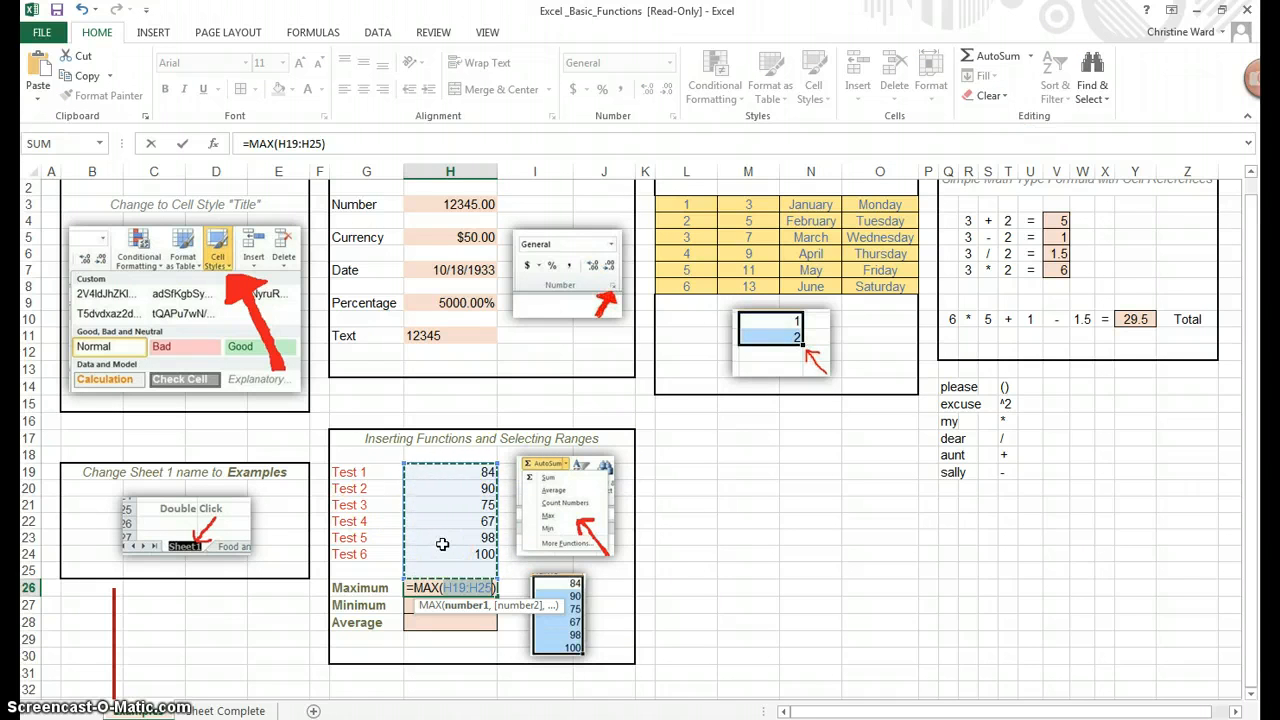
key("BackSpace")
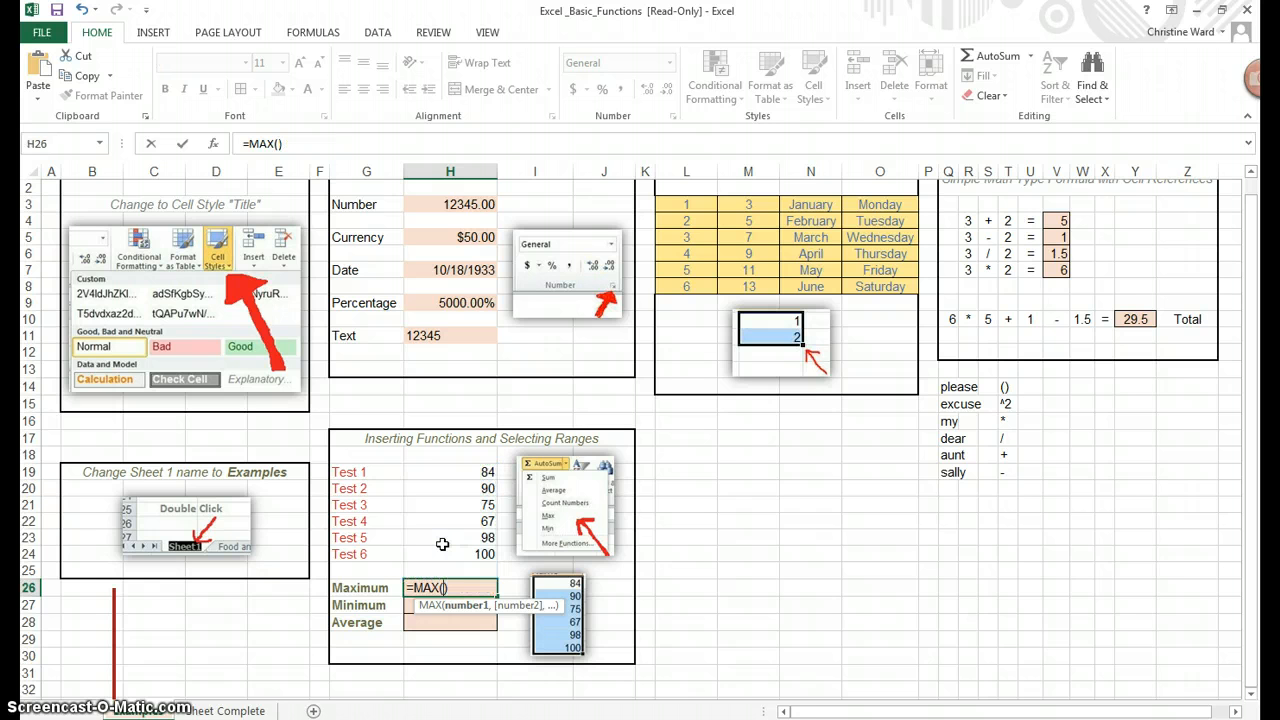
left_click(446, 587)
left_click(458, 473)
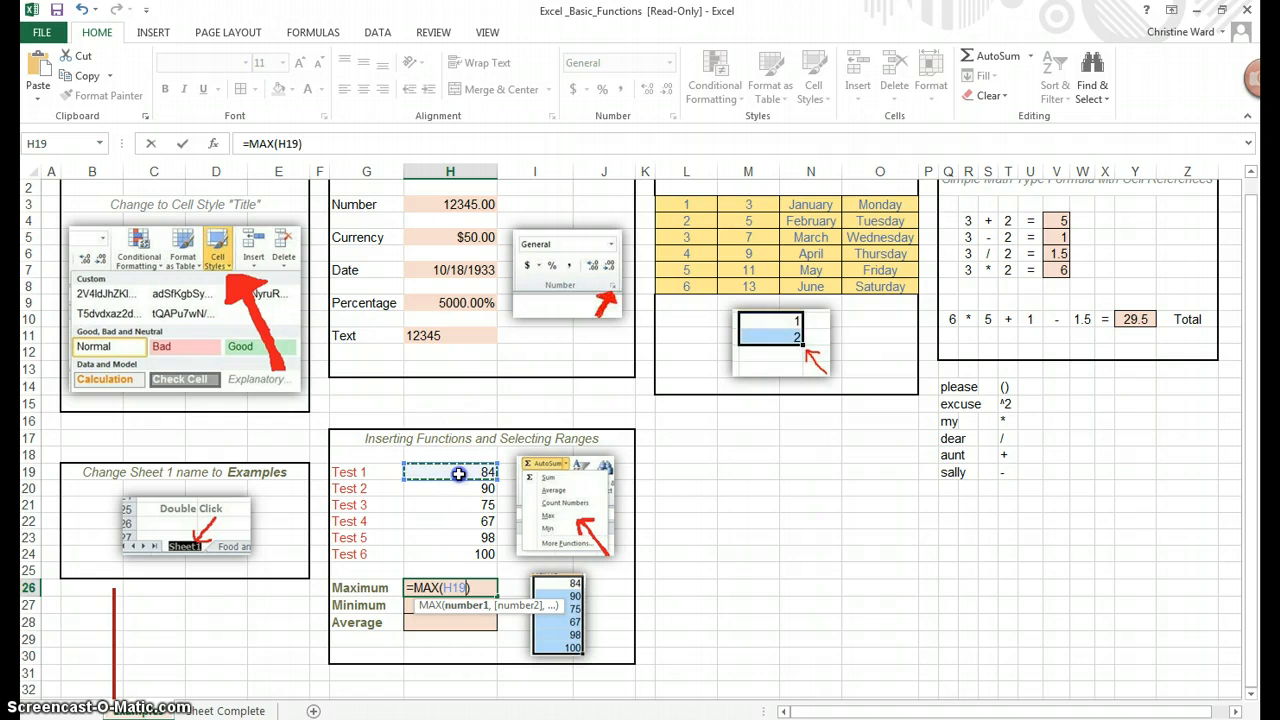
left_click_drag(458, 473, 458, 489)
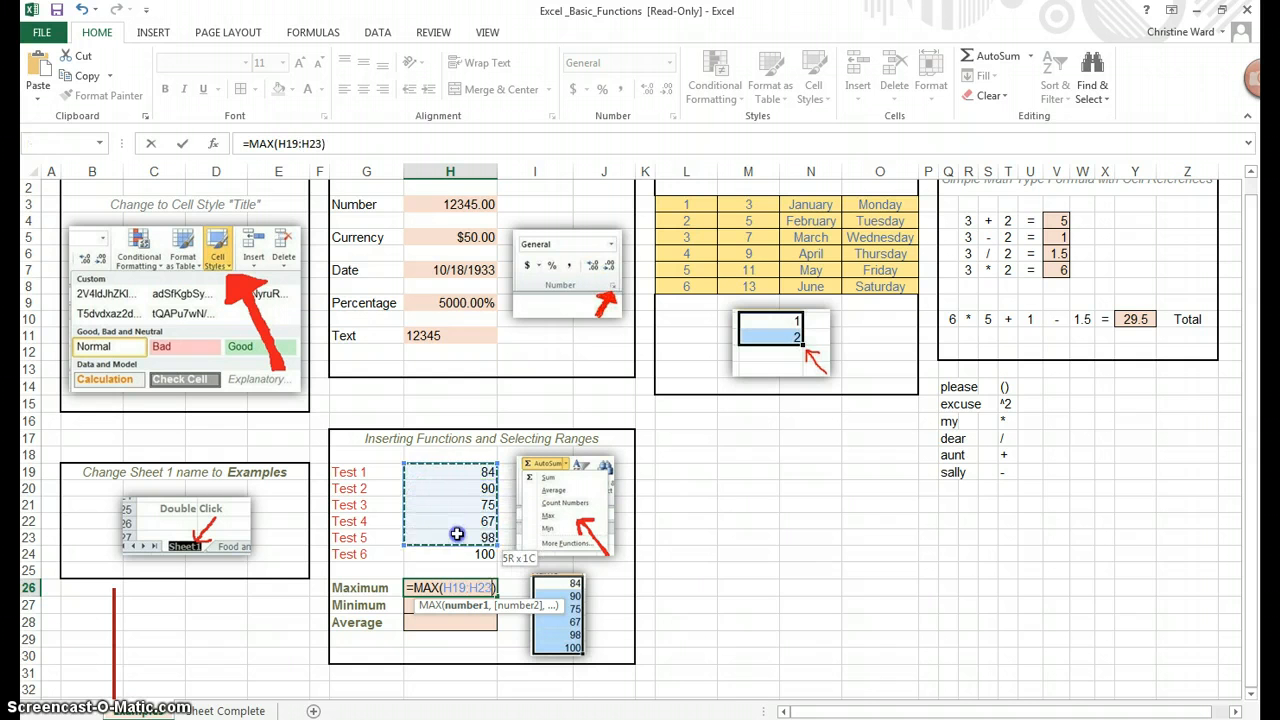
left_click_drag(457, 534, 455, 551)
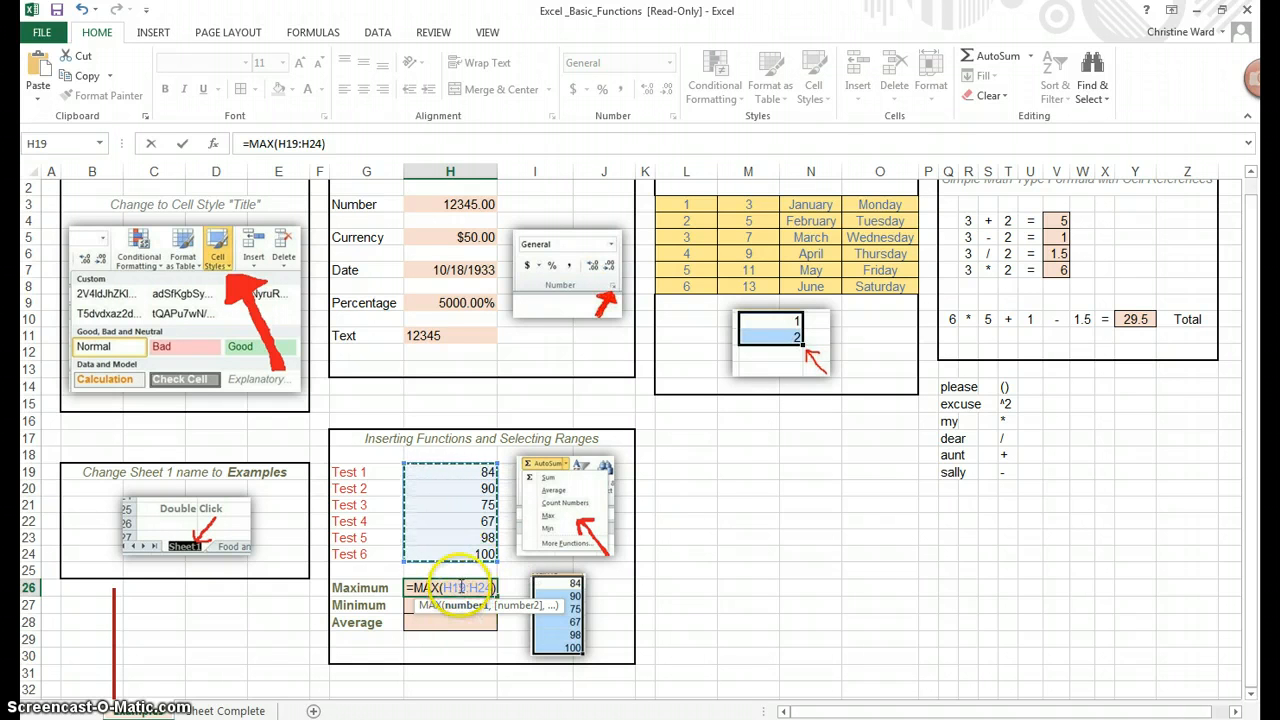
left_click(440, 588)
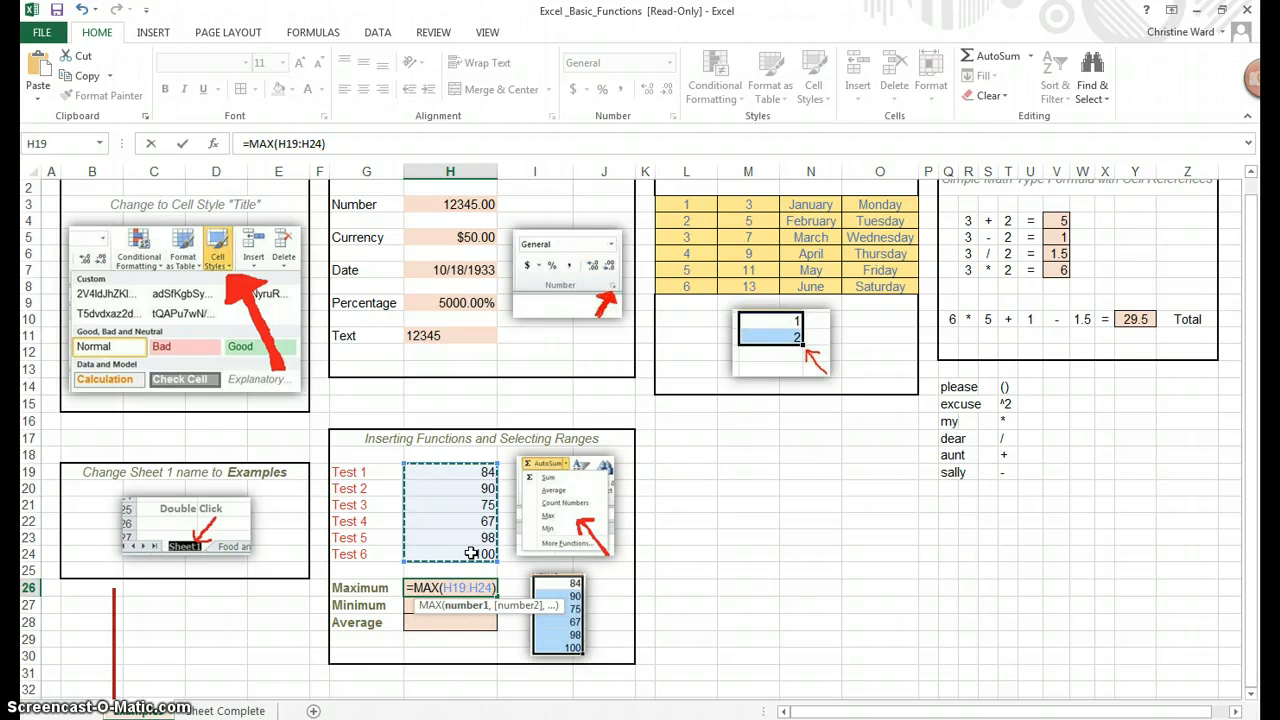
key("Return")
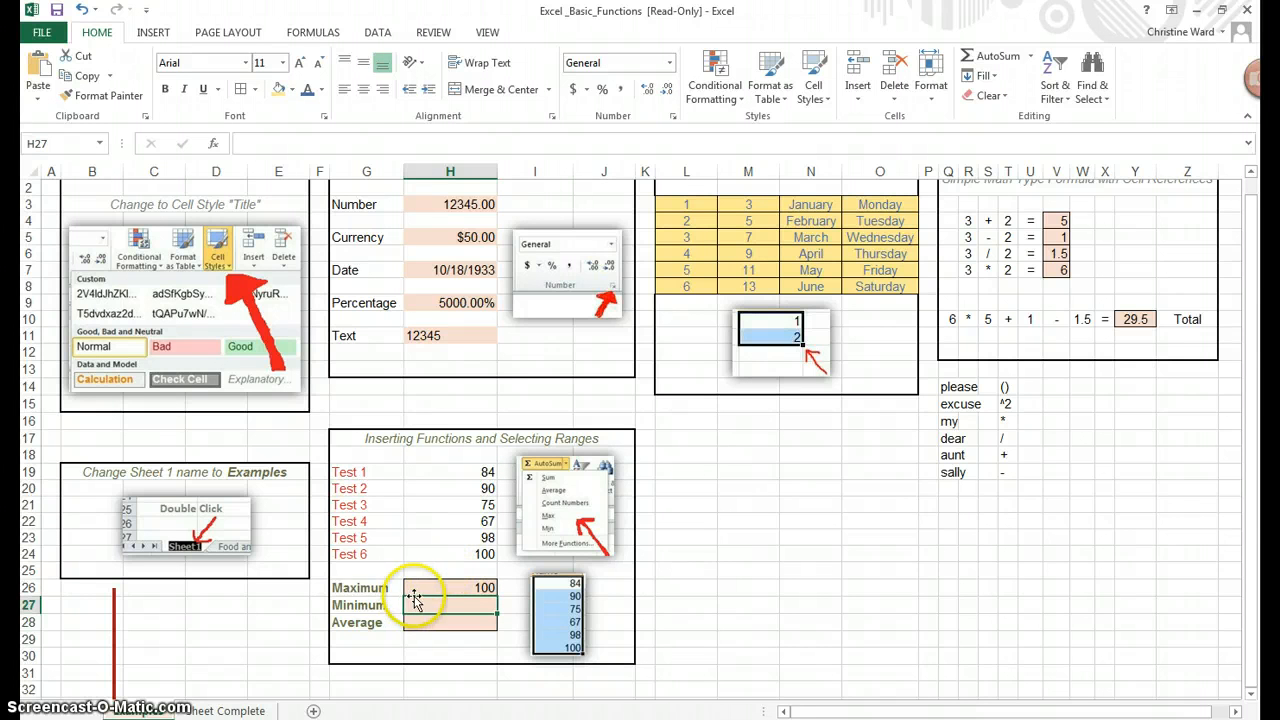
left_click(455, 552)
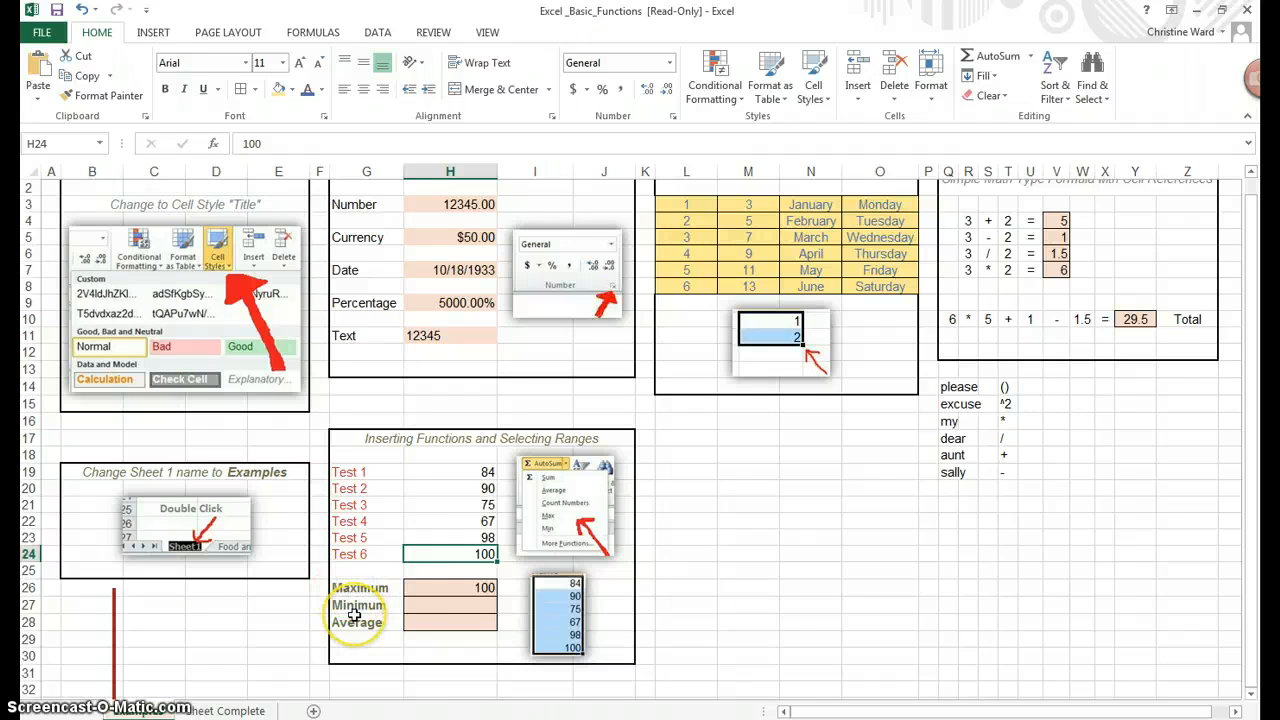
left_click(455, 589)
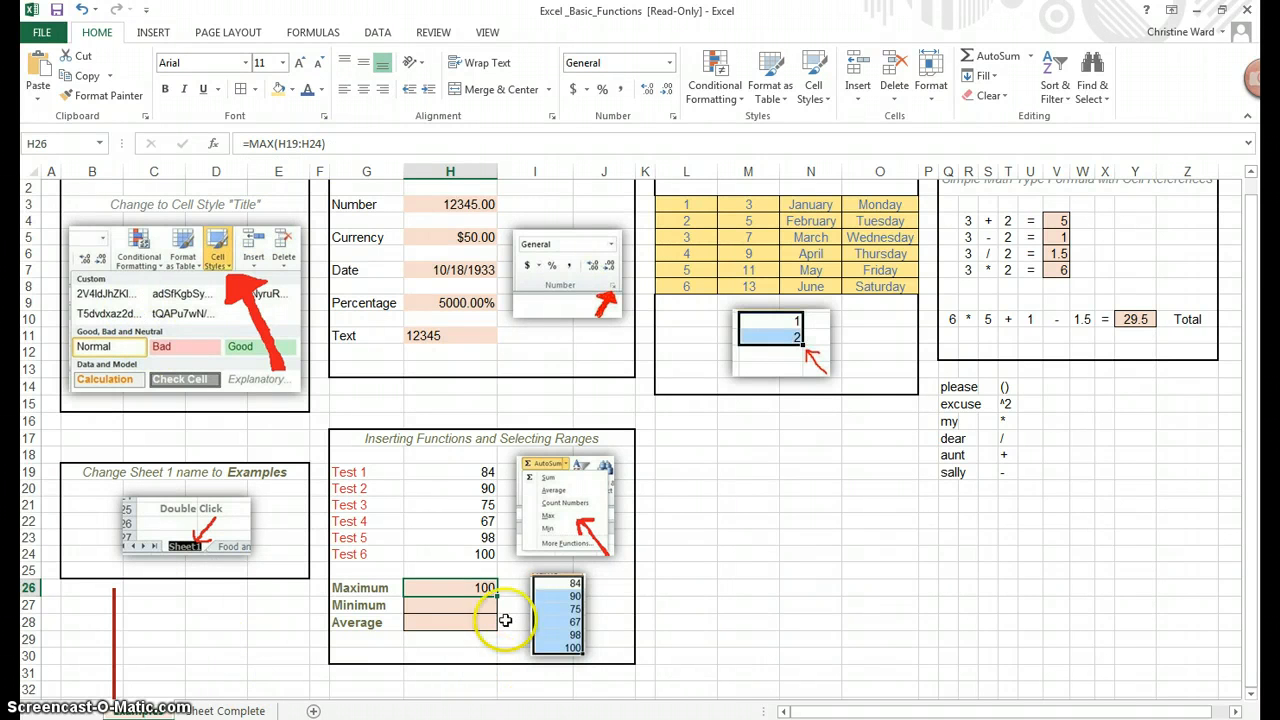
left_click(433, 604)
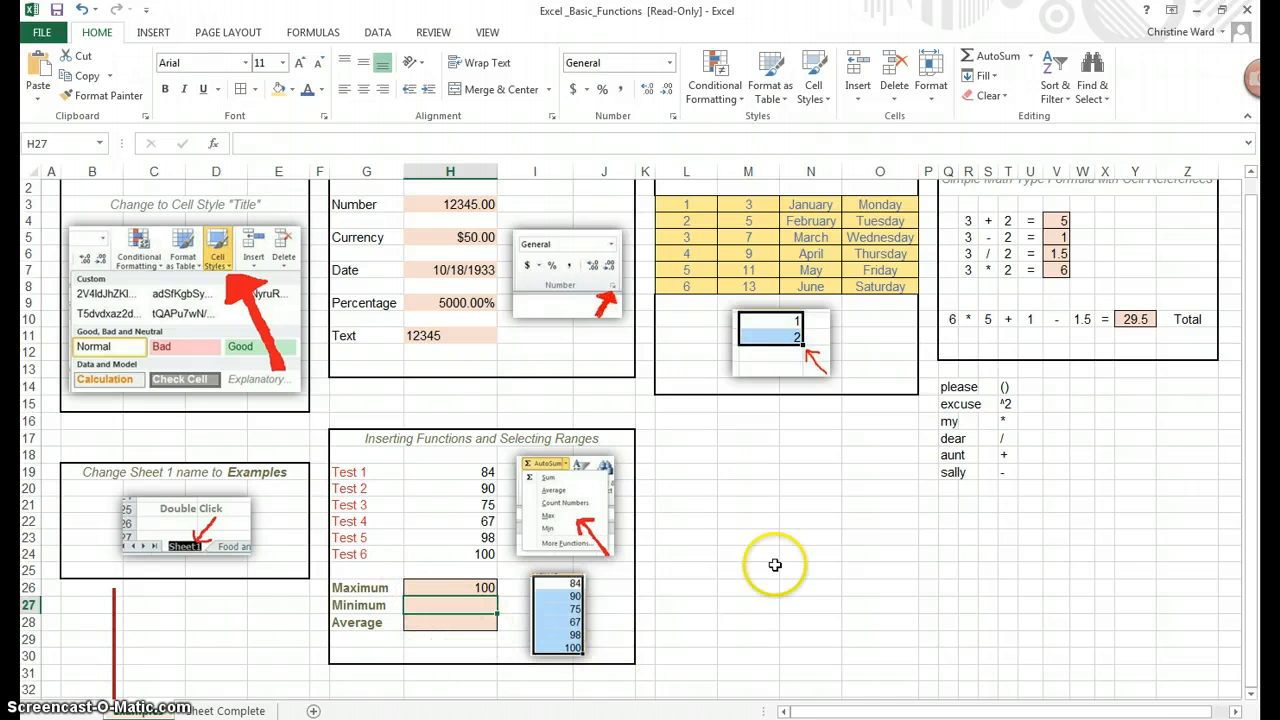
Insert a MIN formula in the Minimum cell over the six test scores, giving 67
left_click(1032, 57)
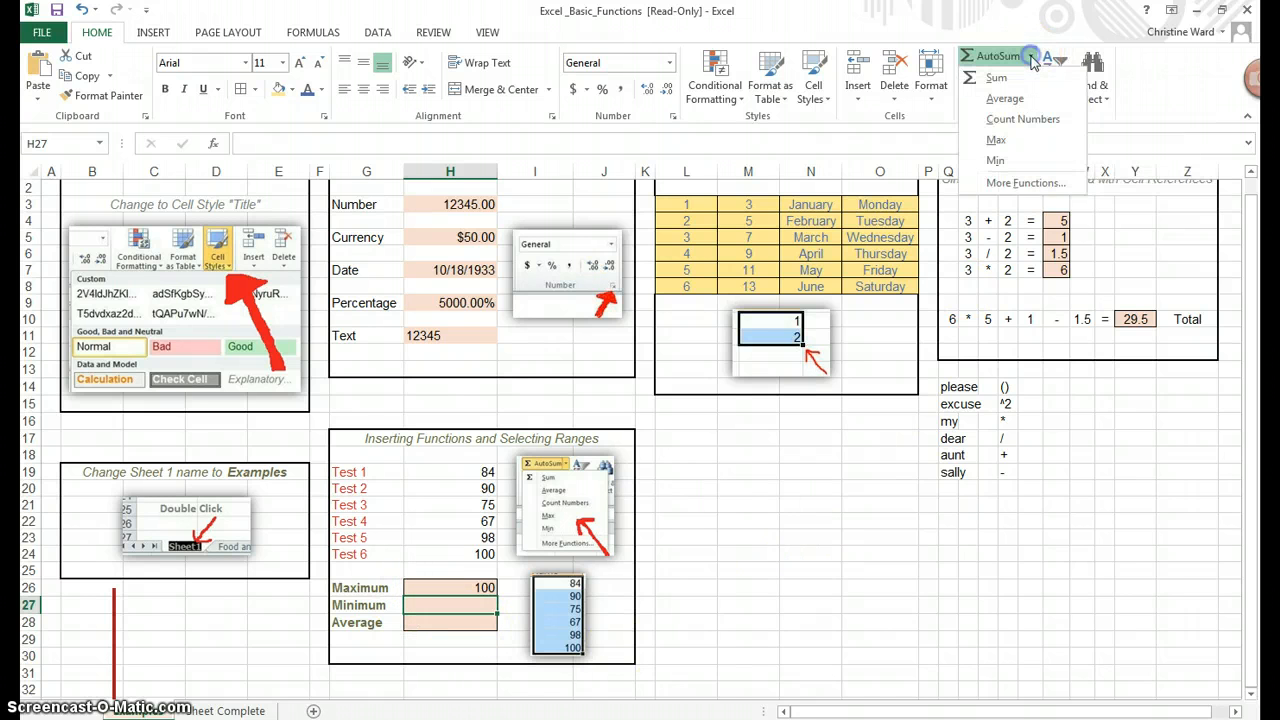
left_click(1013, 162)
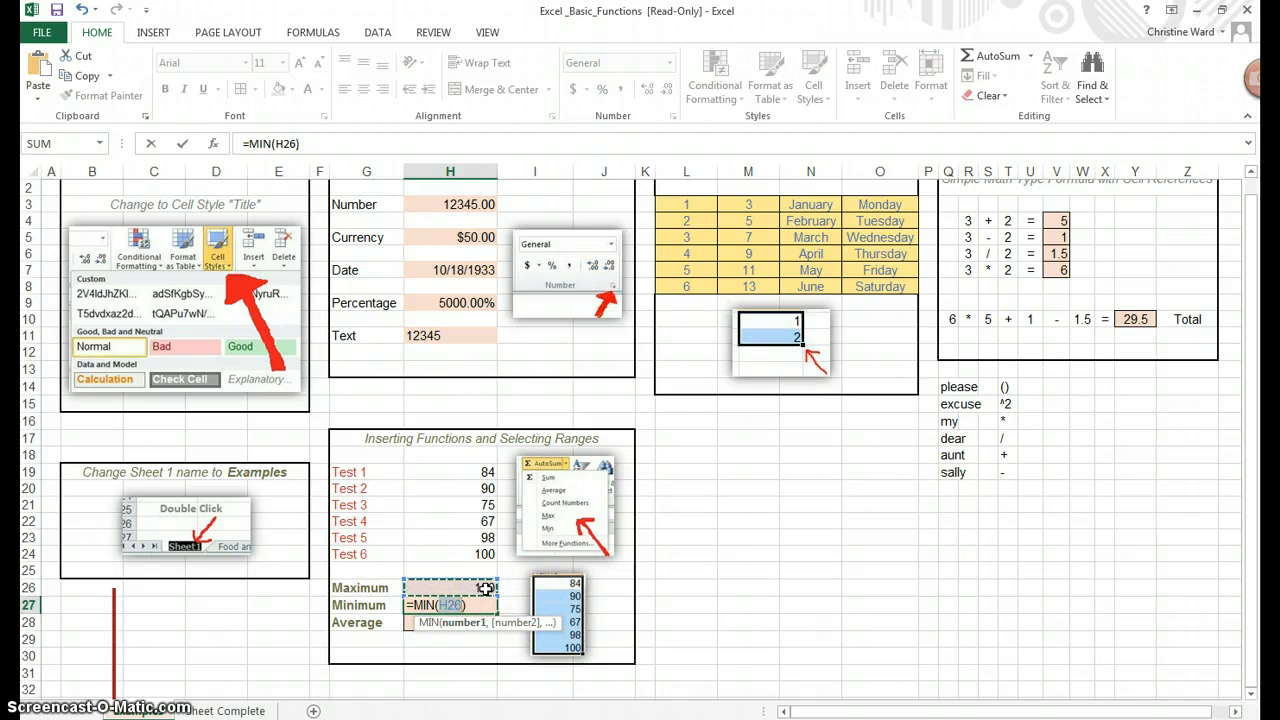
scroll(485, 590, "up", 1)
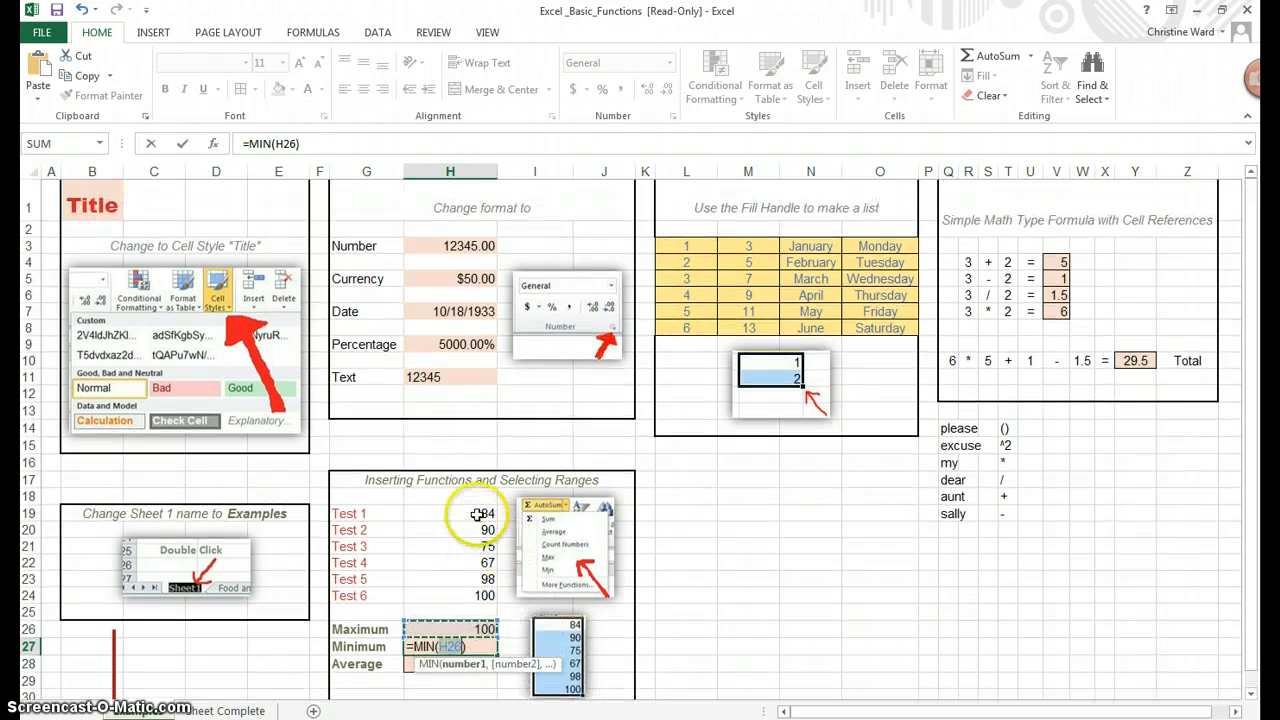
left_click_drag(478, 512, 474, 533)
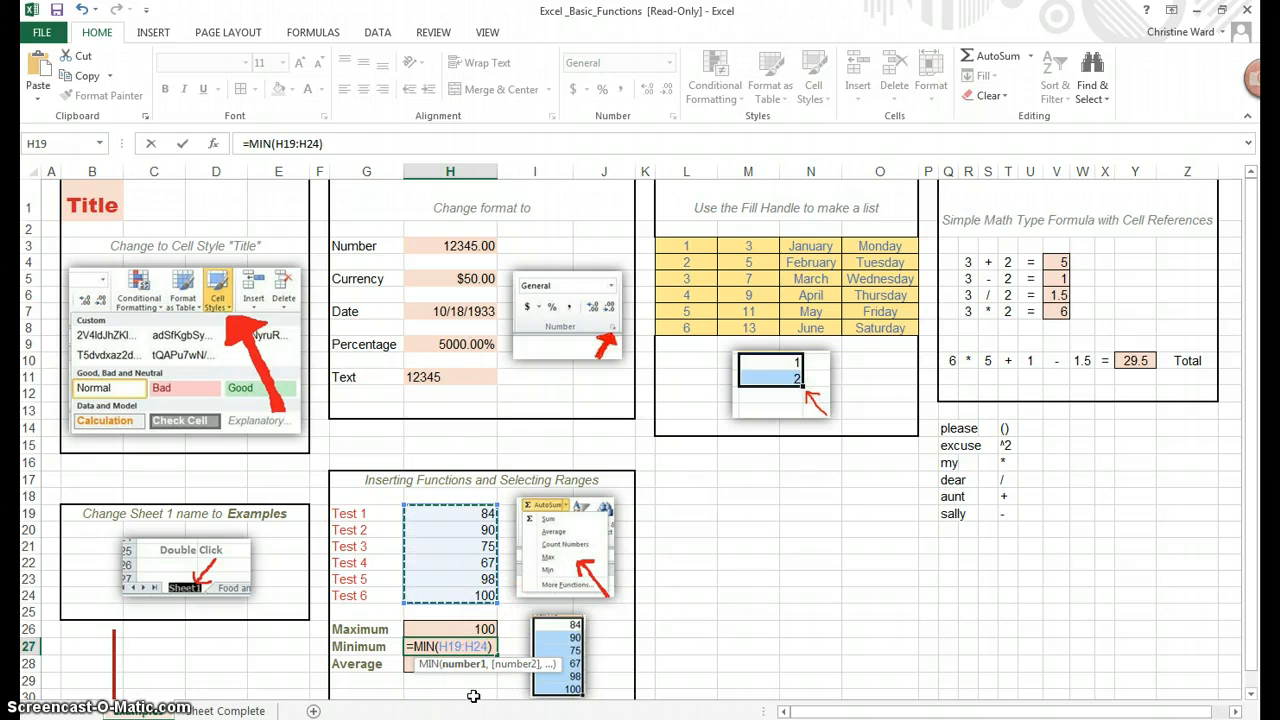
key("Return")
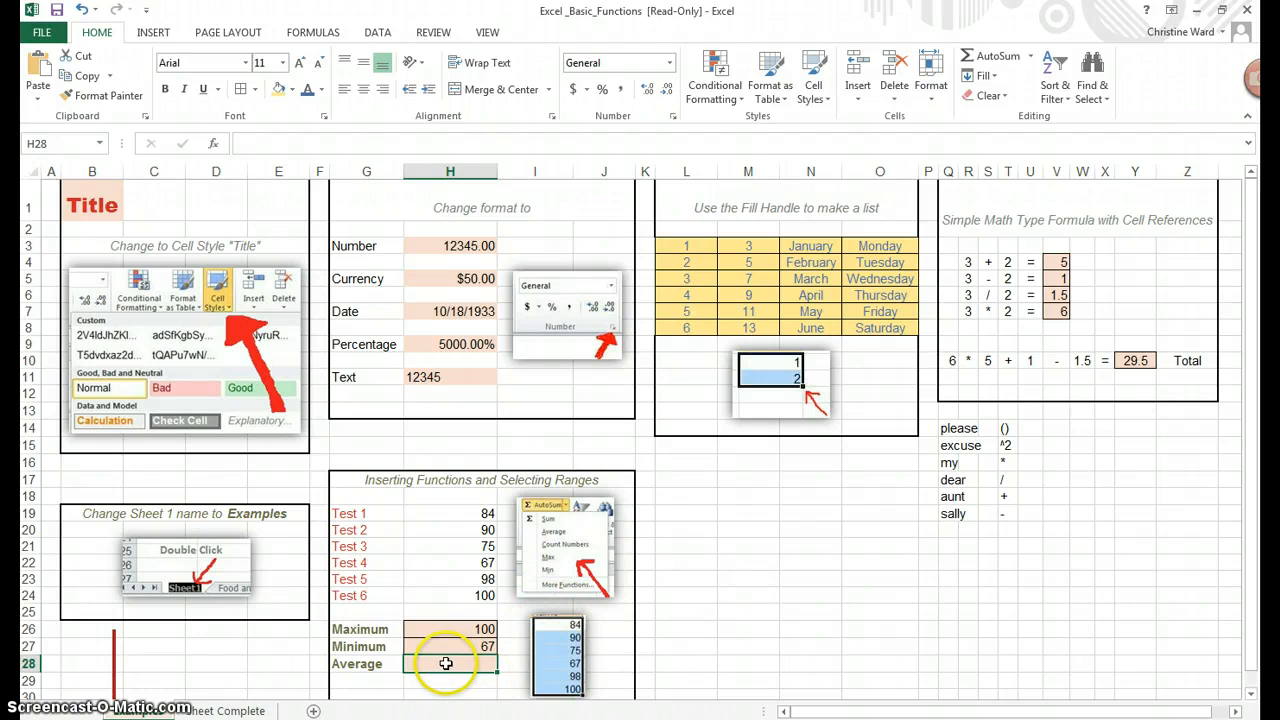
Enter =AVERAGE(H19:H24) in H28, giving 85.66666667
left_click(1033, 57)
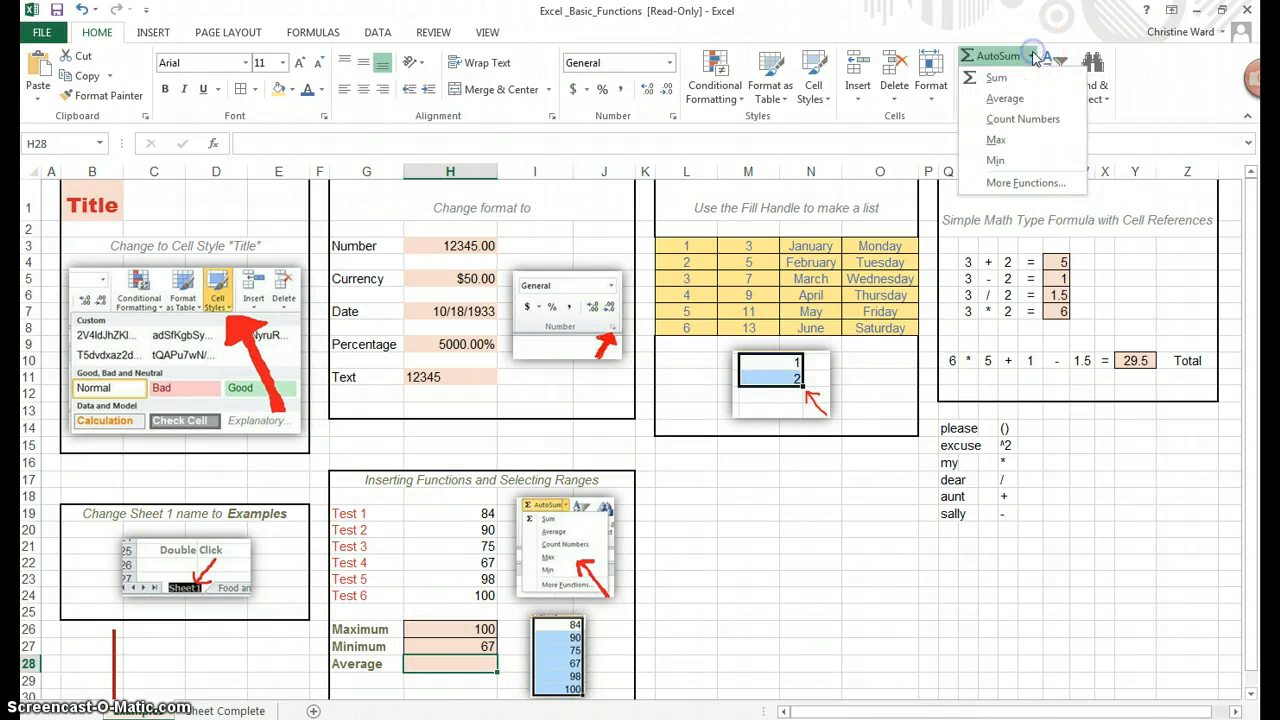
left_click(1033, 104)
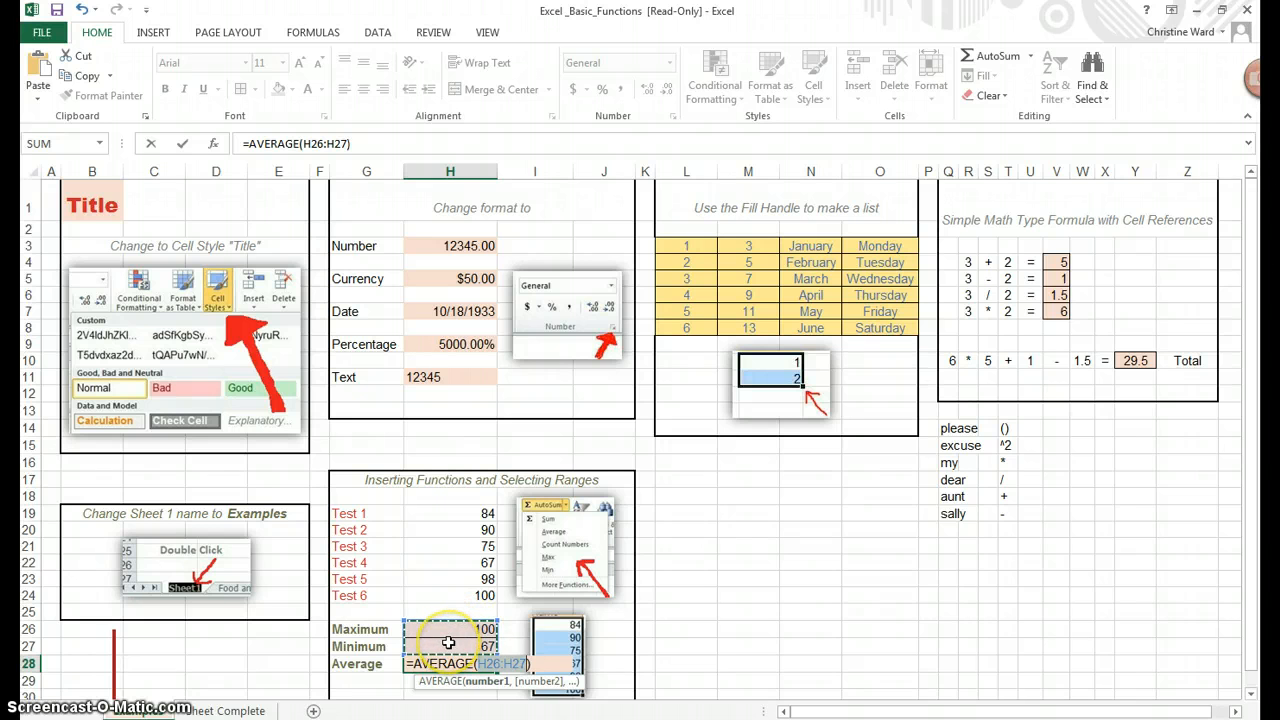
left_click(466, 513)
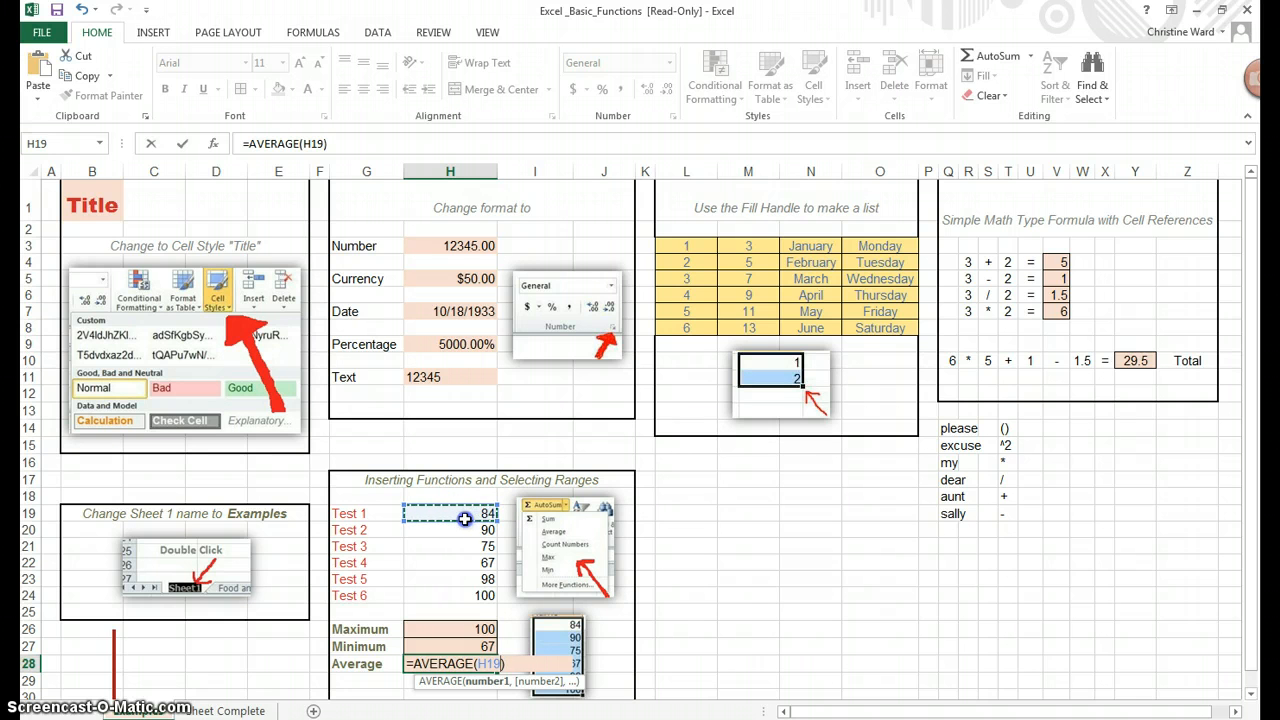
left_click_drag(465, 518, 454, 591)
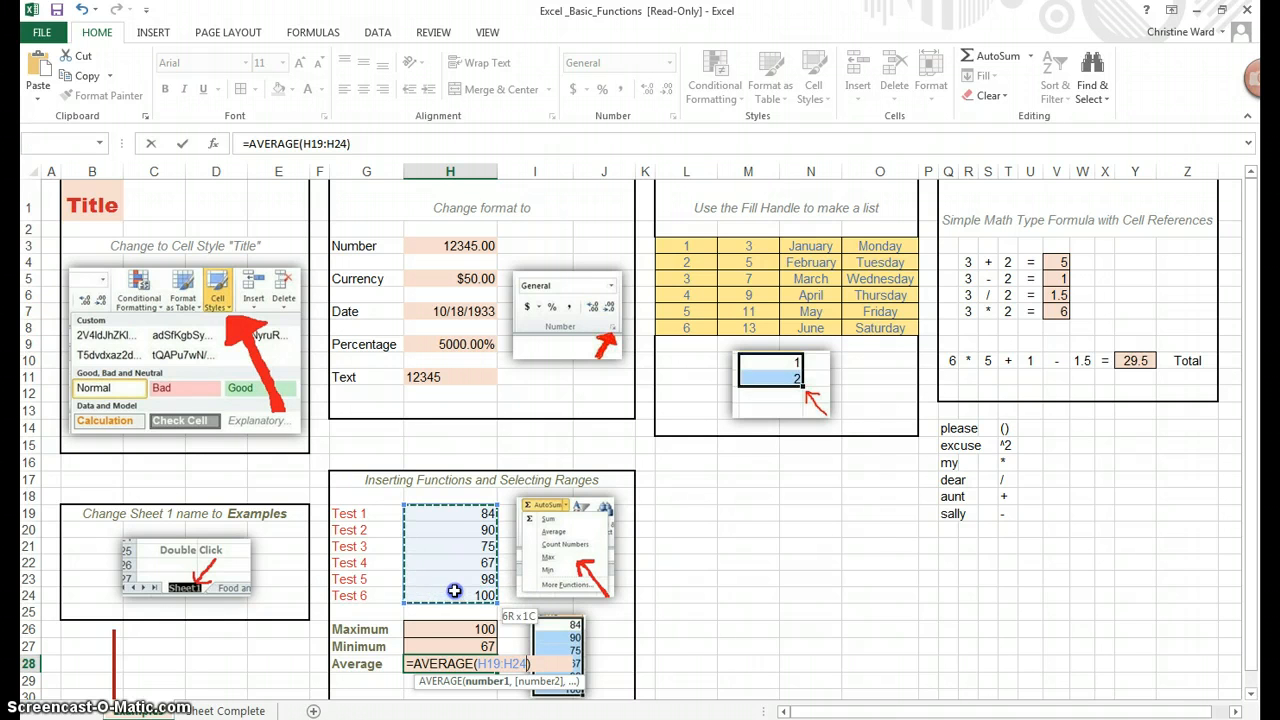
left_click_drag(454, 591, 454, 591)
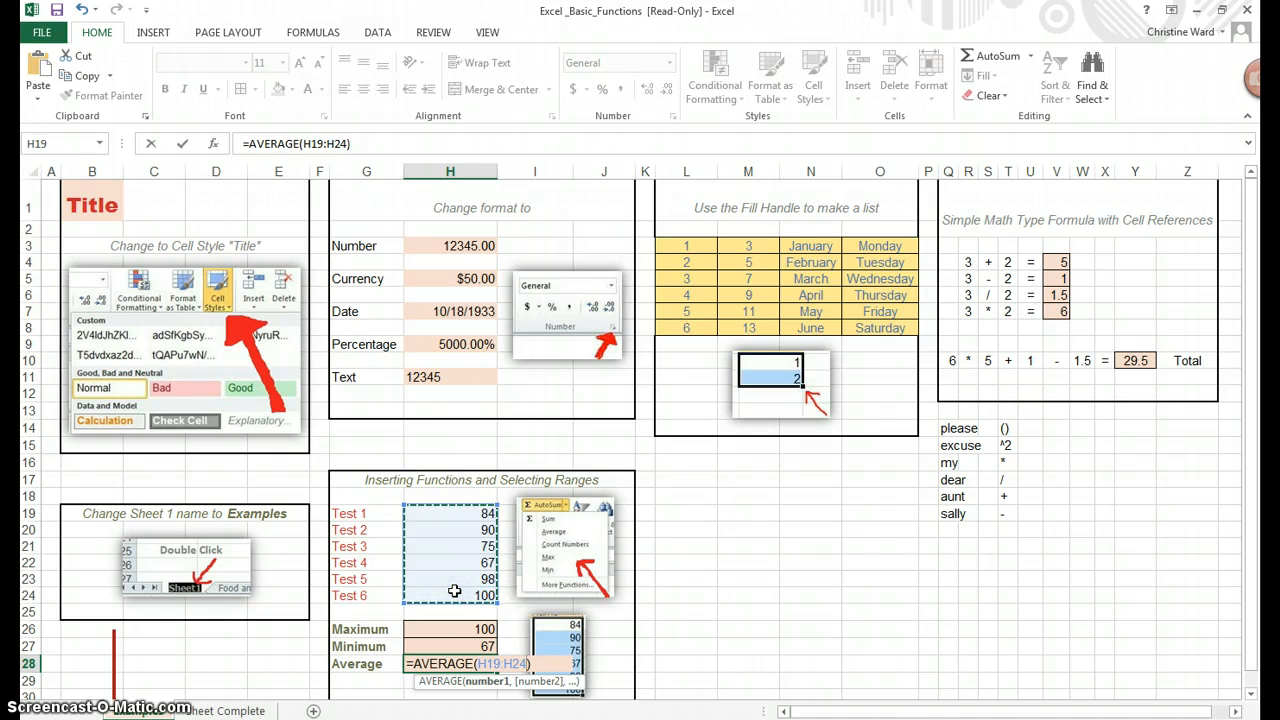
key("Return")
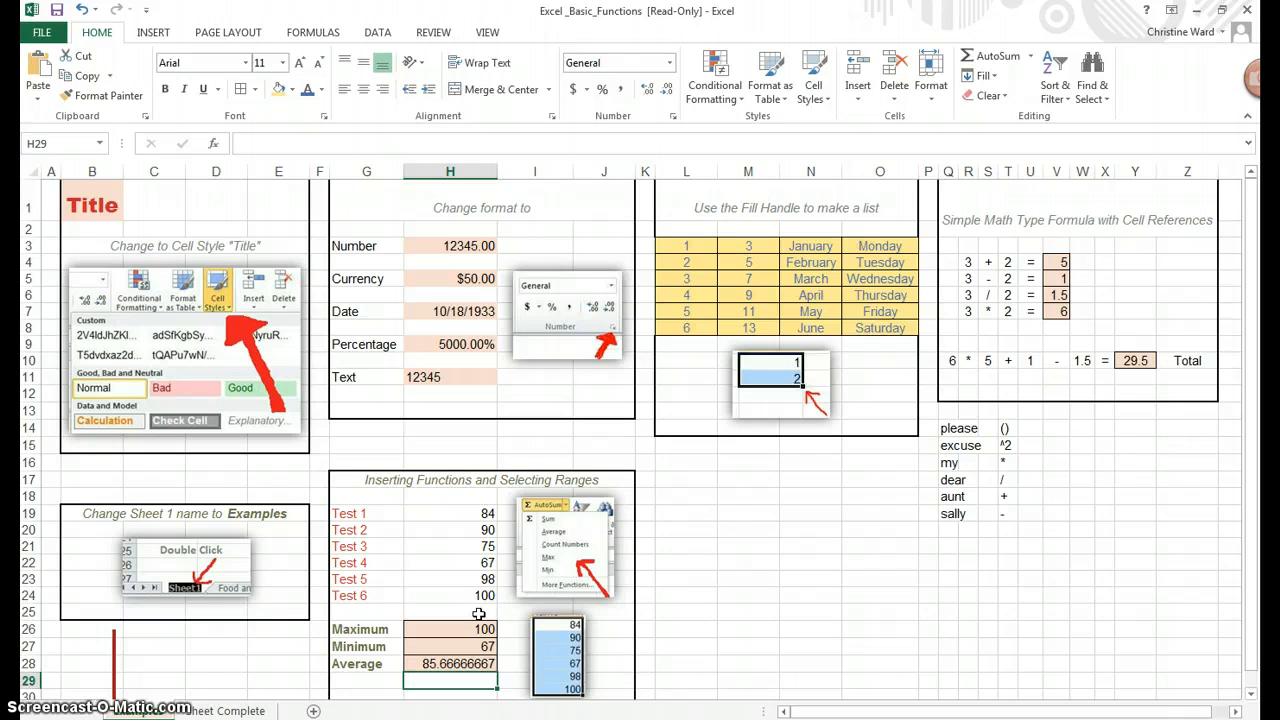
left_click(458, 665)
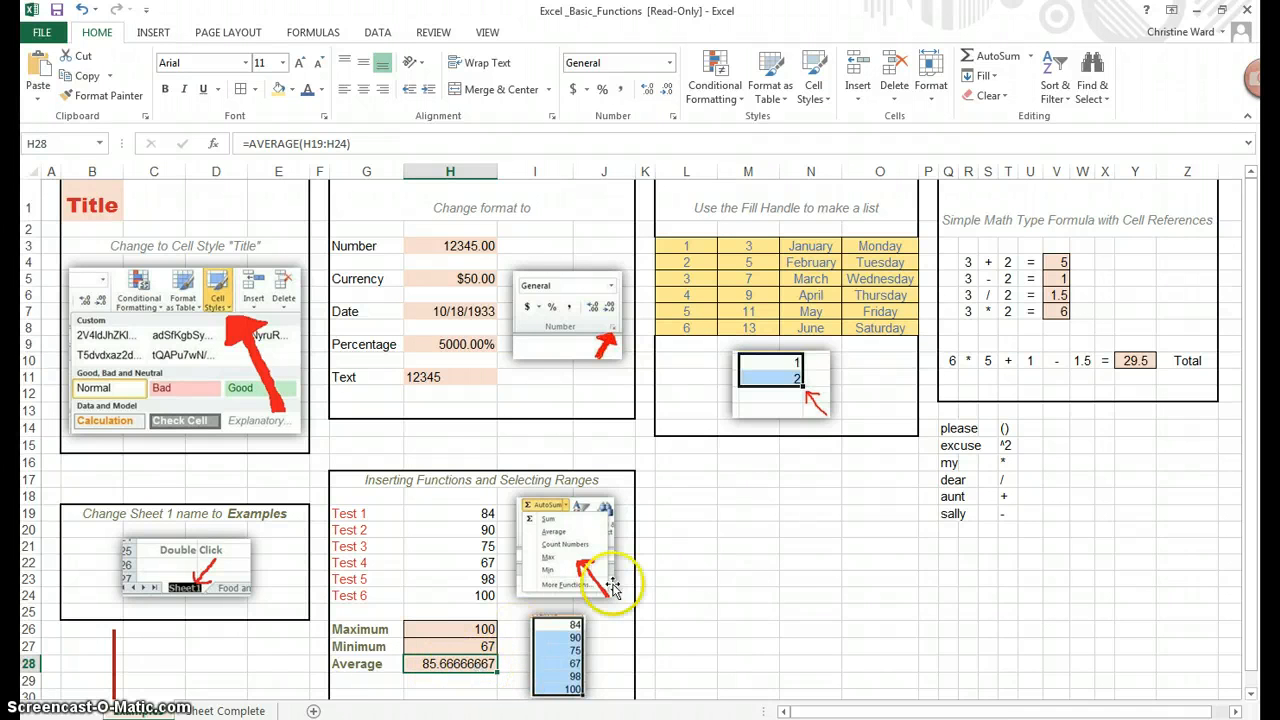
Decrease the average's decimal places so it displays 85.67
left_click(667, 92)
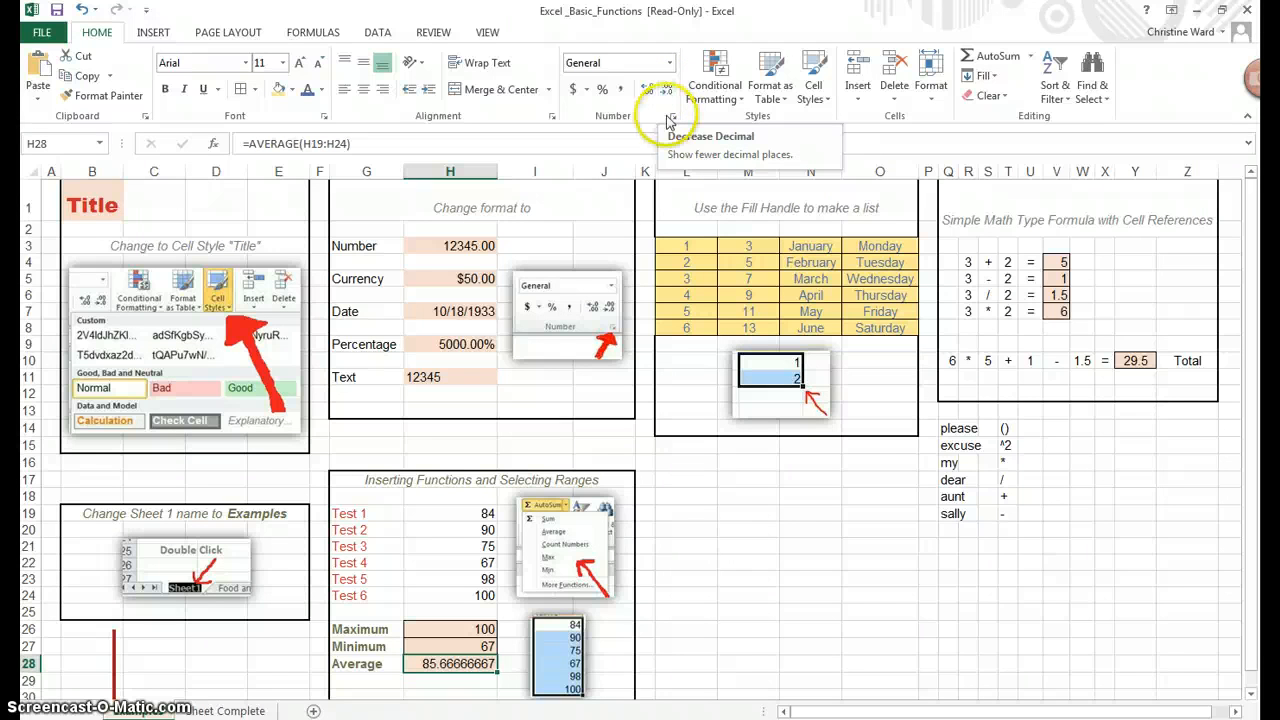
left_click(668, 93)
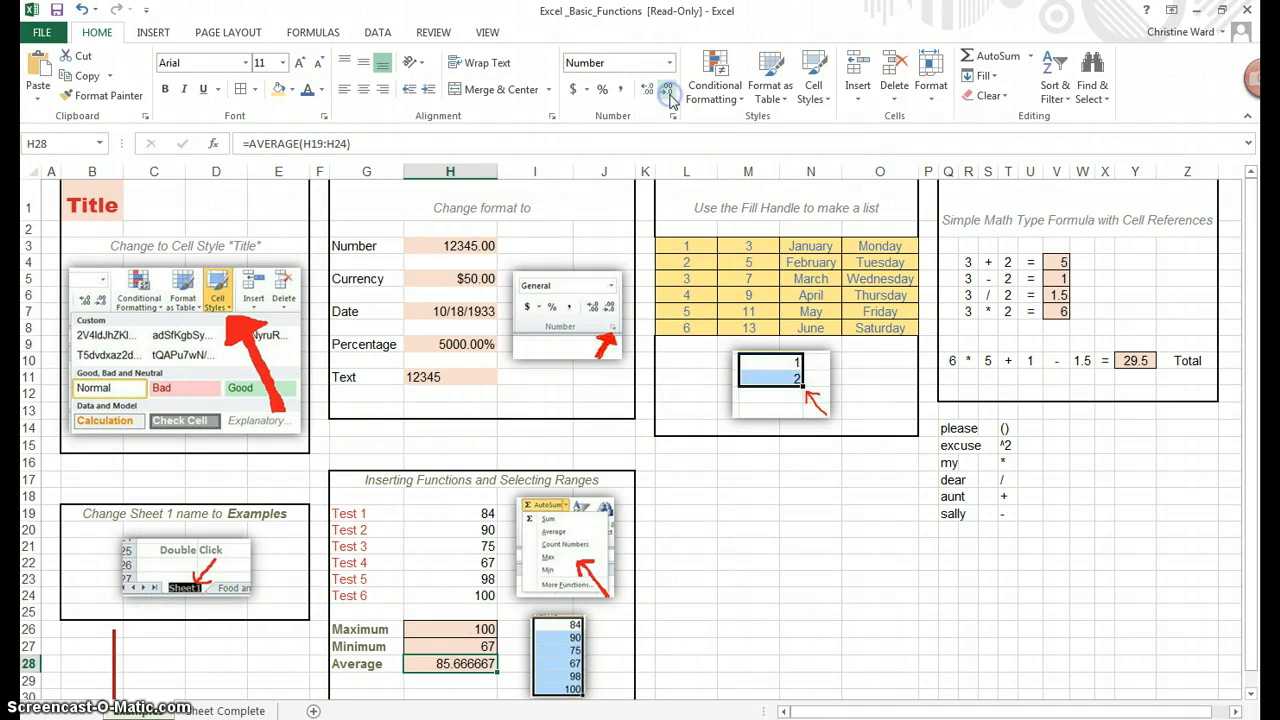
left_click(668, 93)
left_click(668, 93)
left_click(668, 93)
left_click(668, 93)
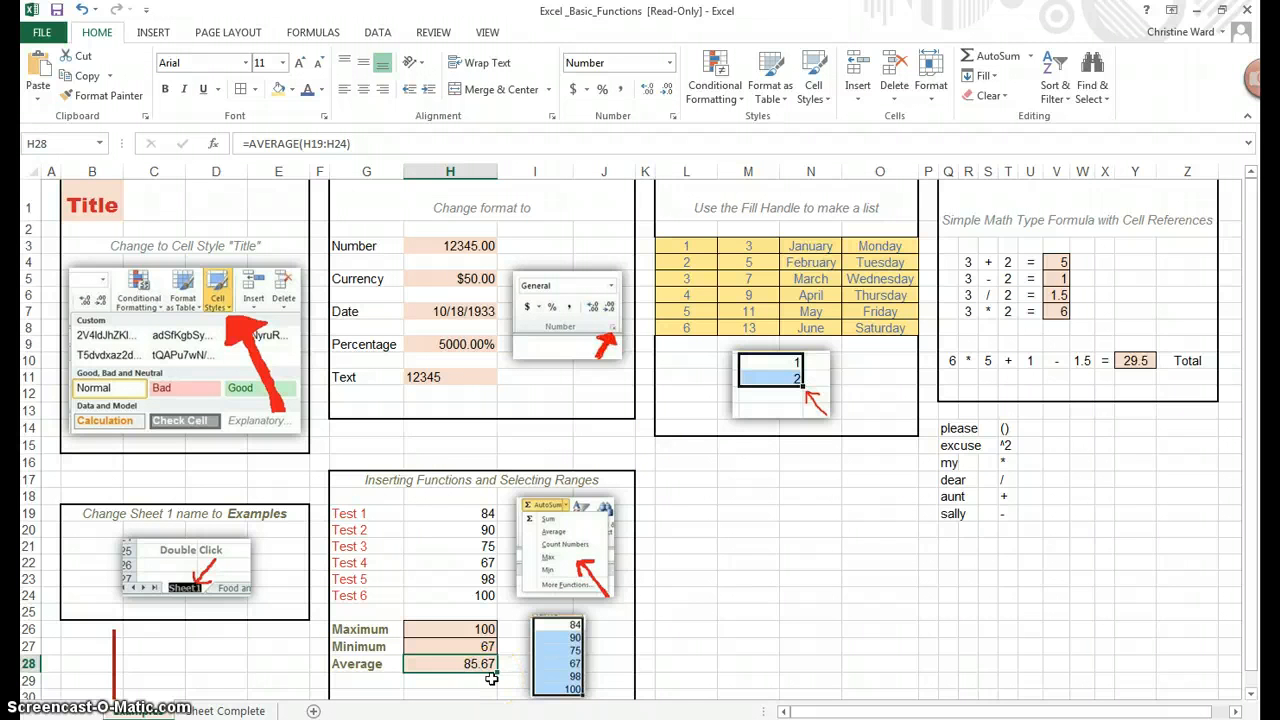
Review the formulas behind the Maximum, Minimum and Average cells H26–H28
left_click(808, 531)
scroll(519, 531, "down", 1)
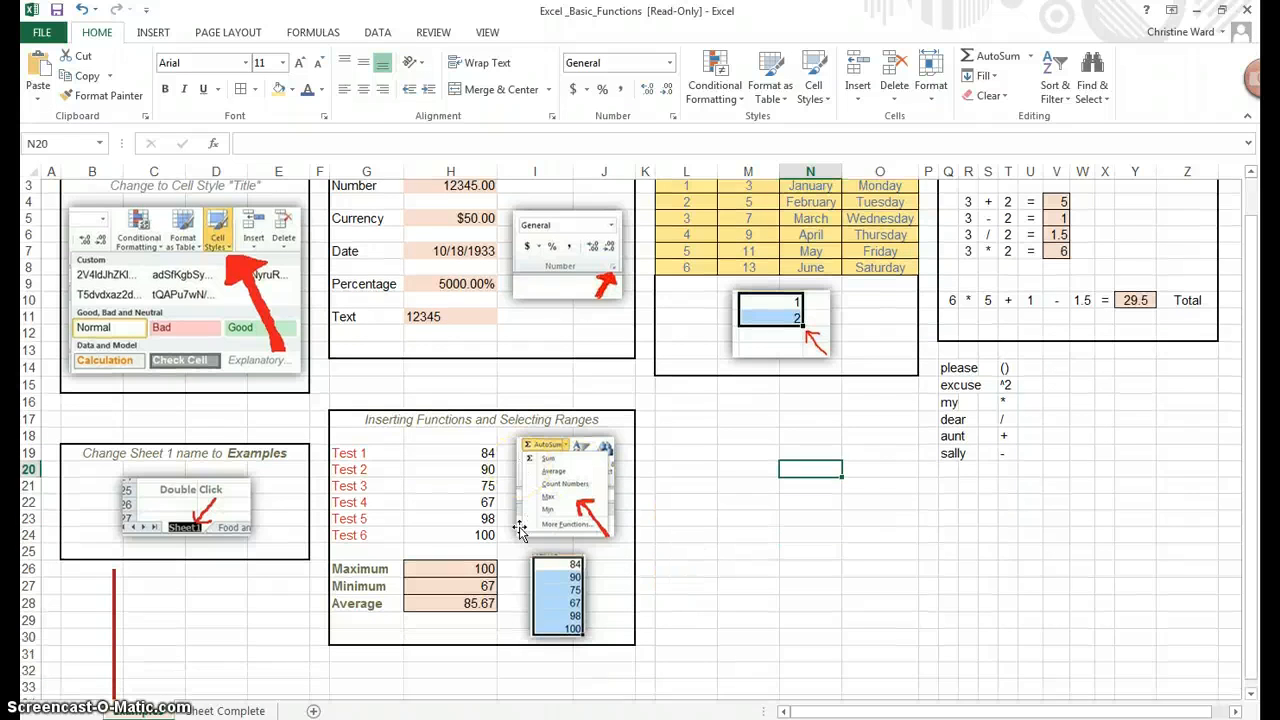
left_click(473, 551)
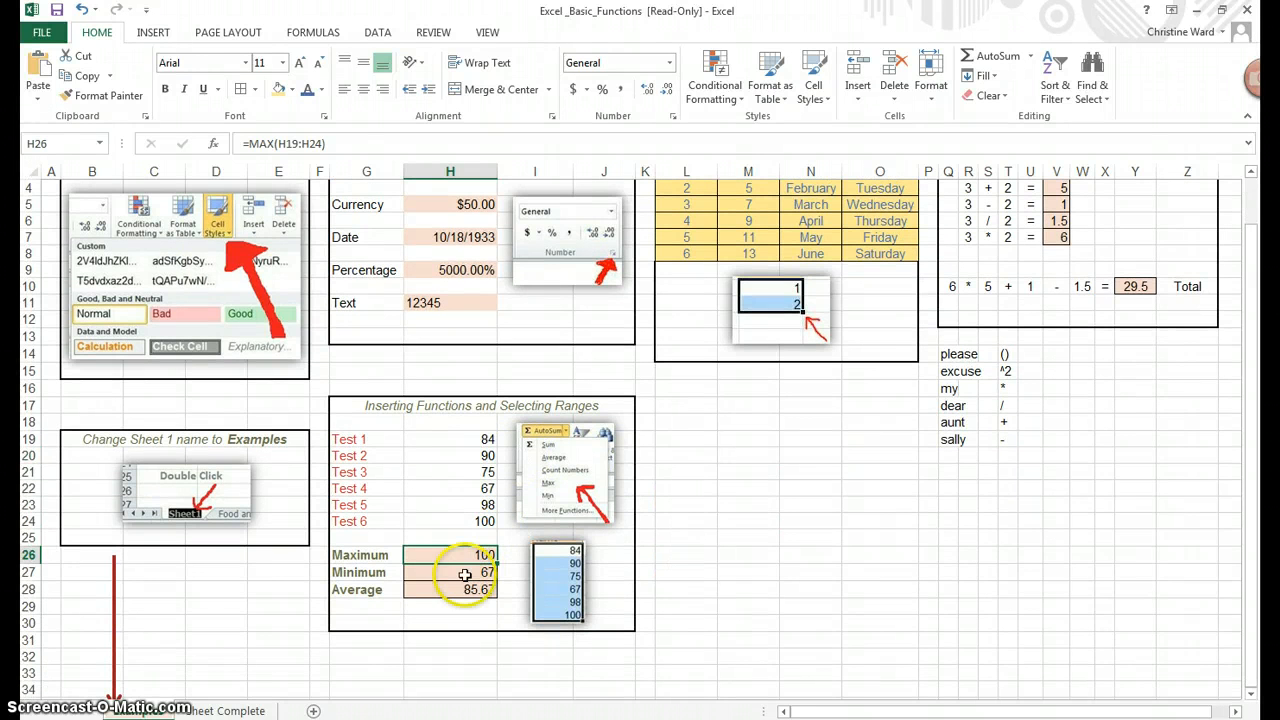
left_click(465, 574)
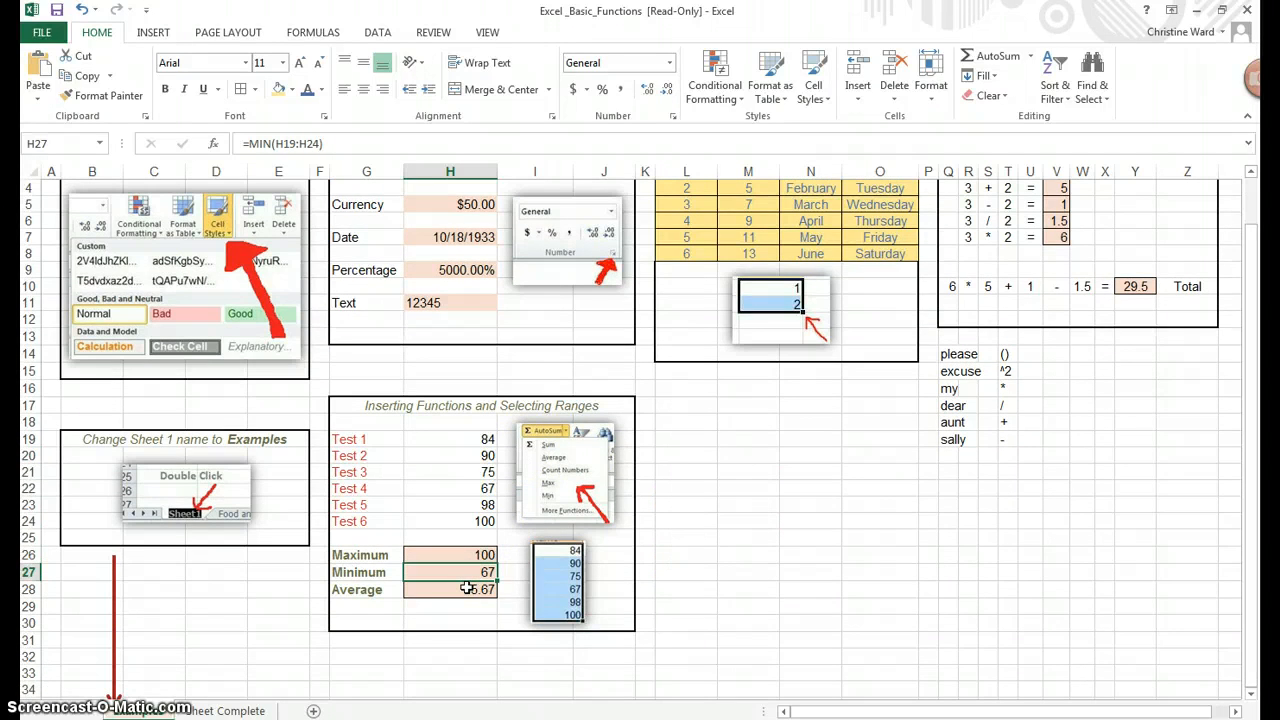
left_click(467, 588)
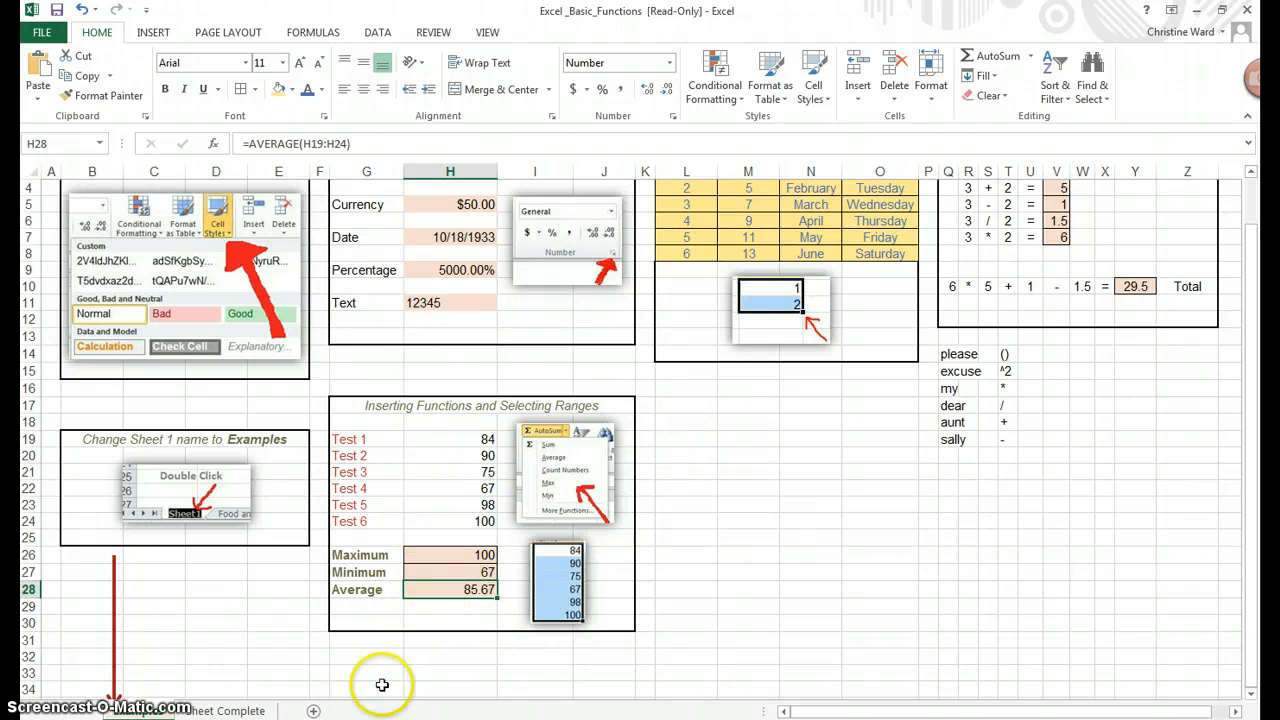
Switch to the Sheet Complete worksheet and start a formula for D4
left_click(213, 710)
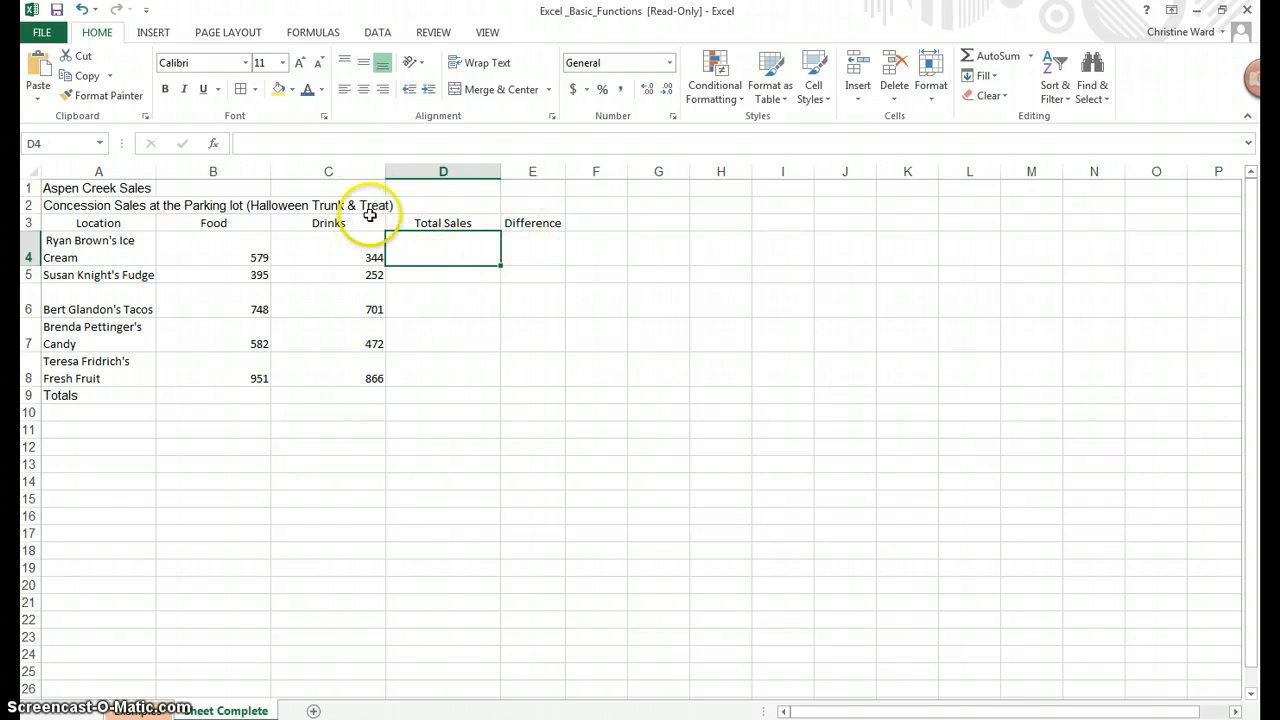
left_click(414, 141)
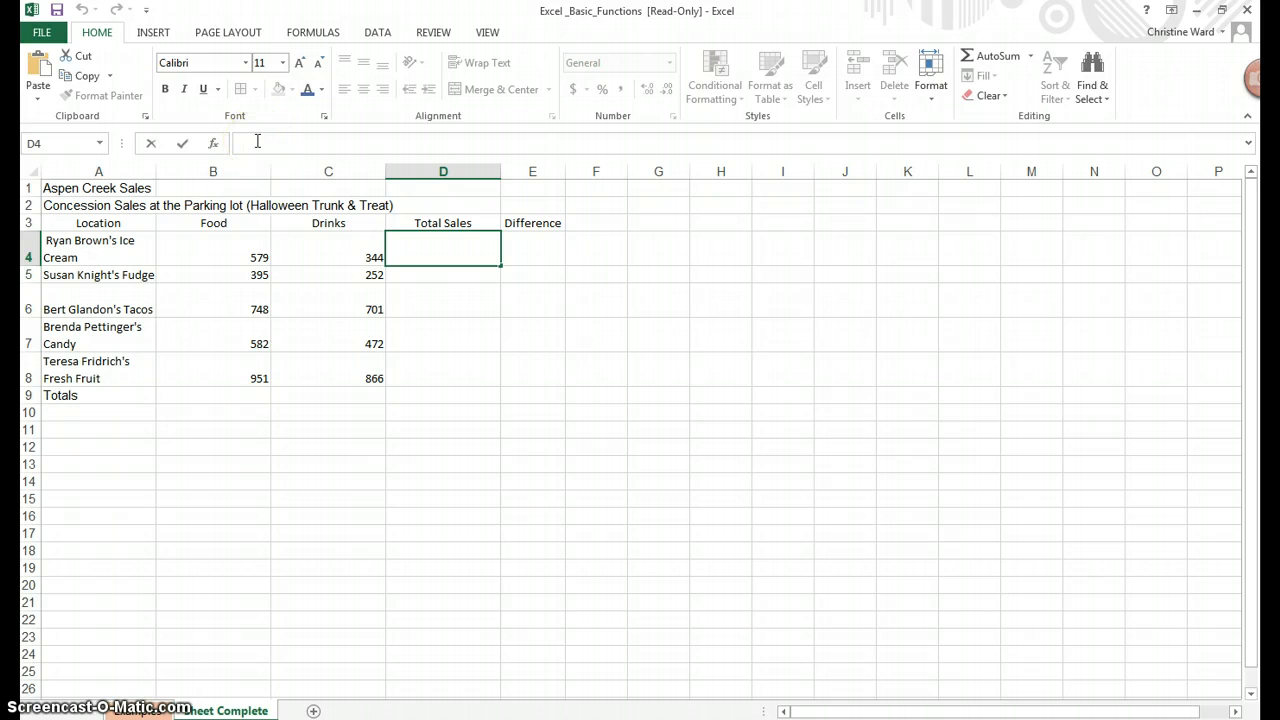
Enter =B4+C4 in D4 for a Total Sales of 923
type("=")
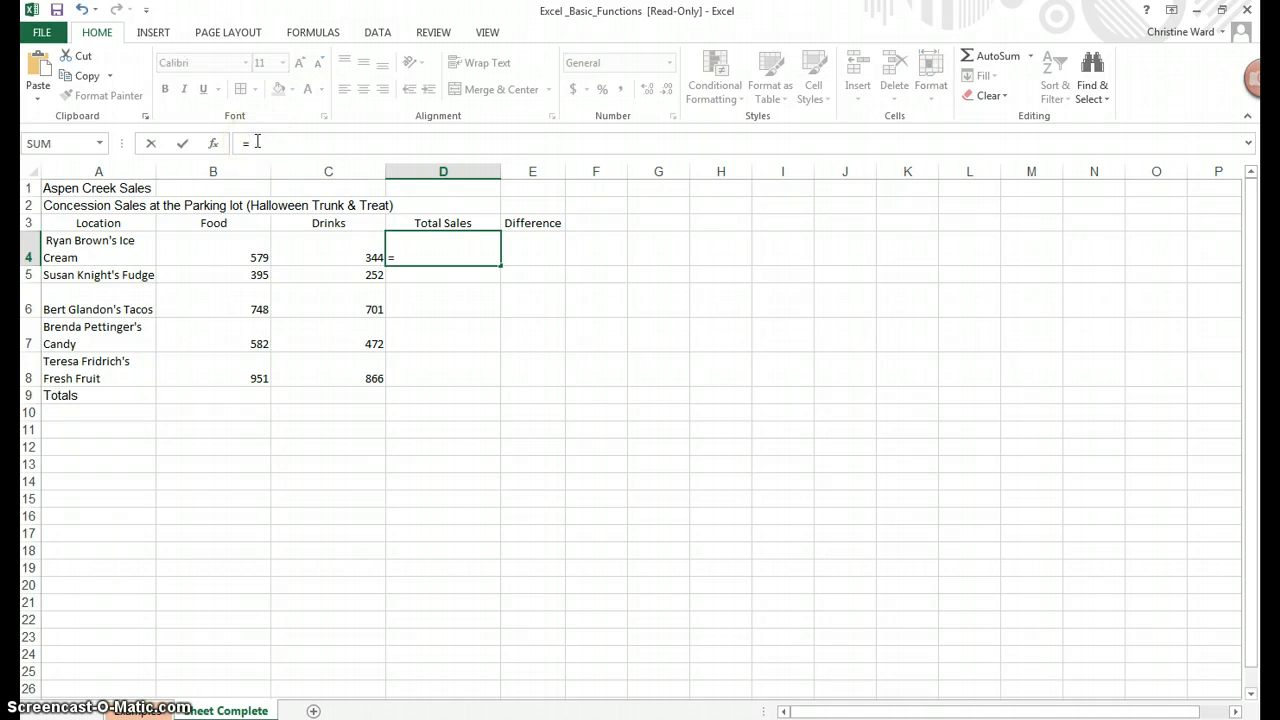
left_click(206, 249)
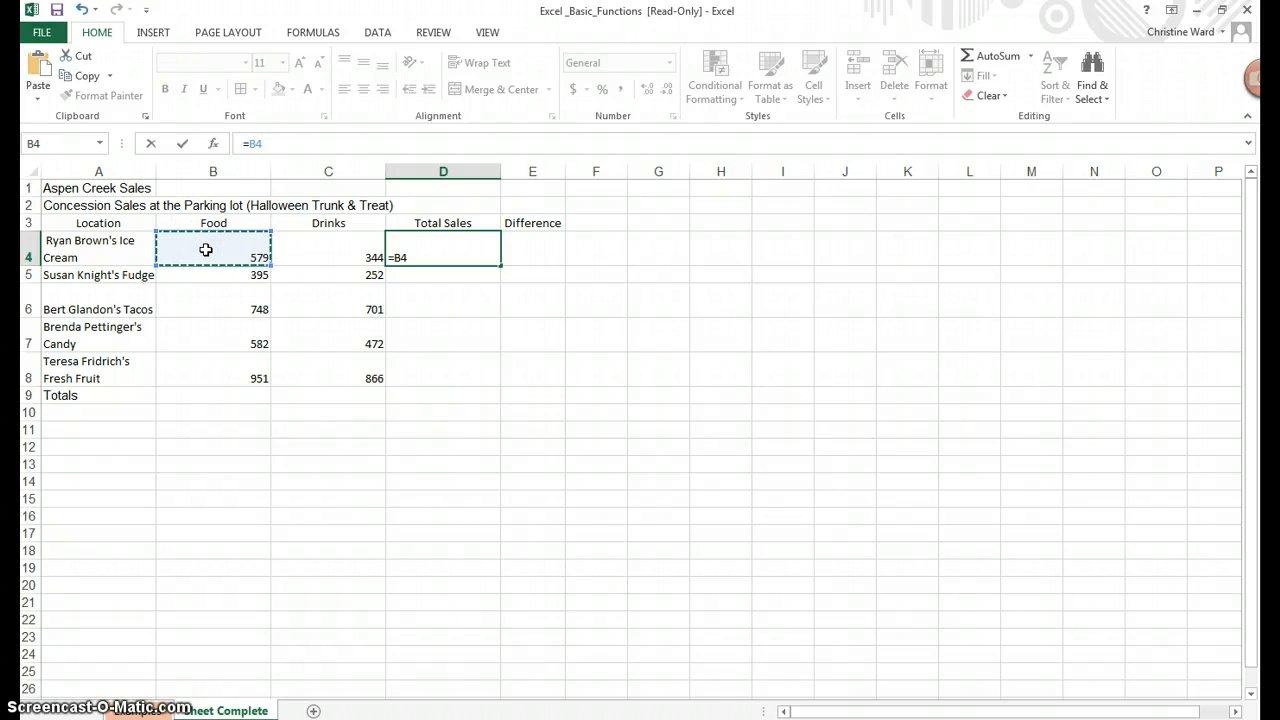
type("+")
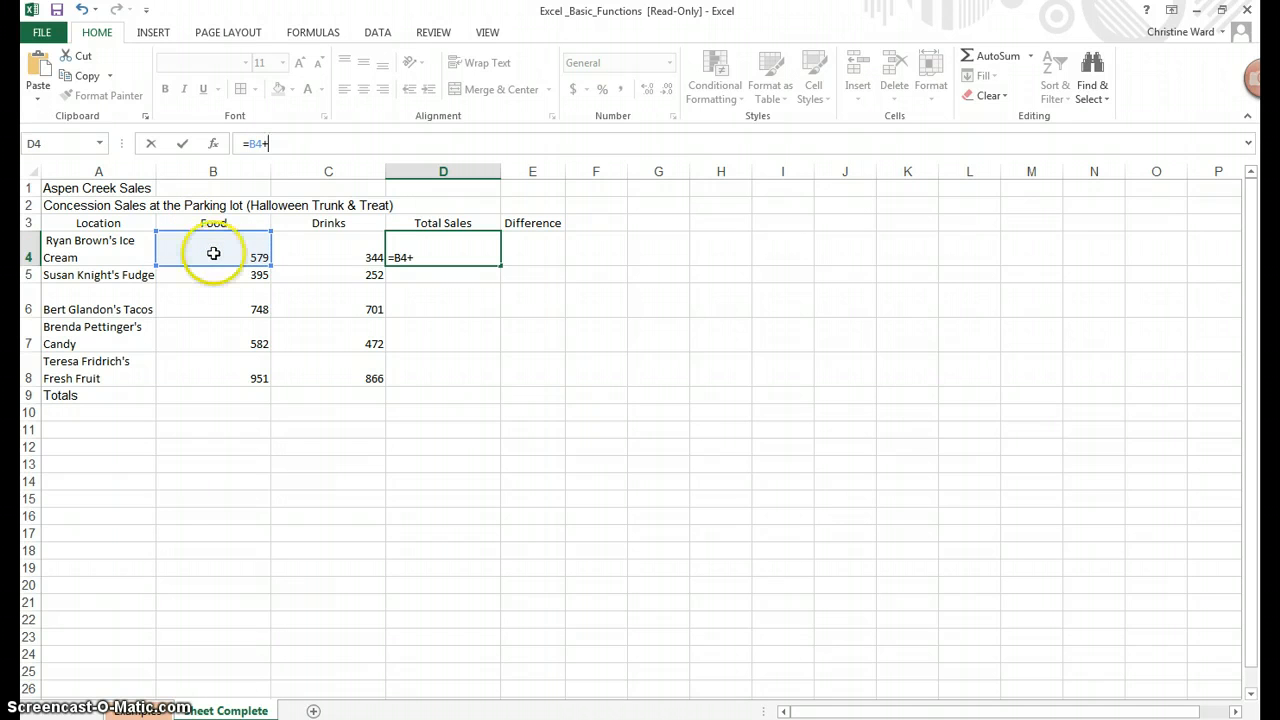
left_click(311, 256)
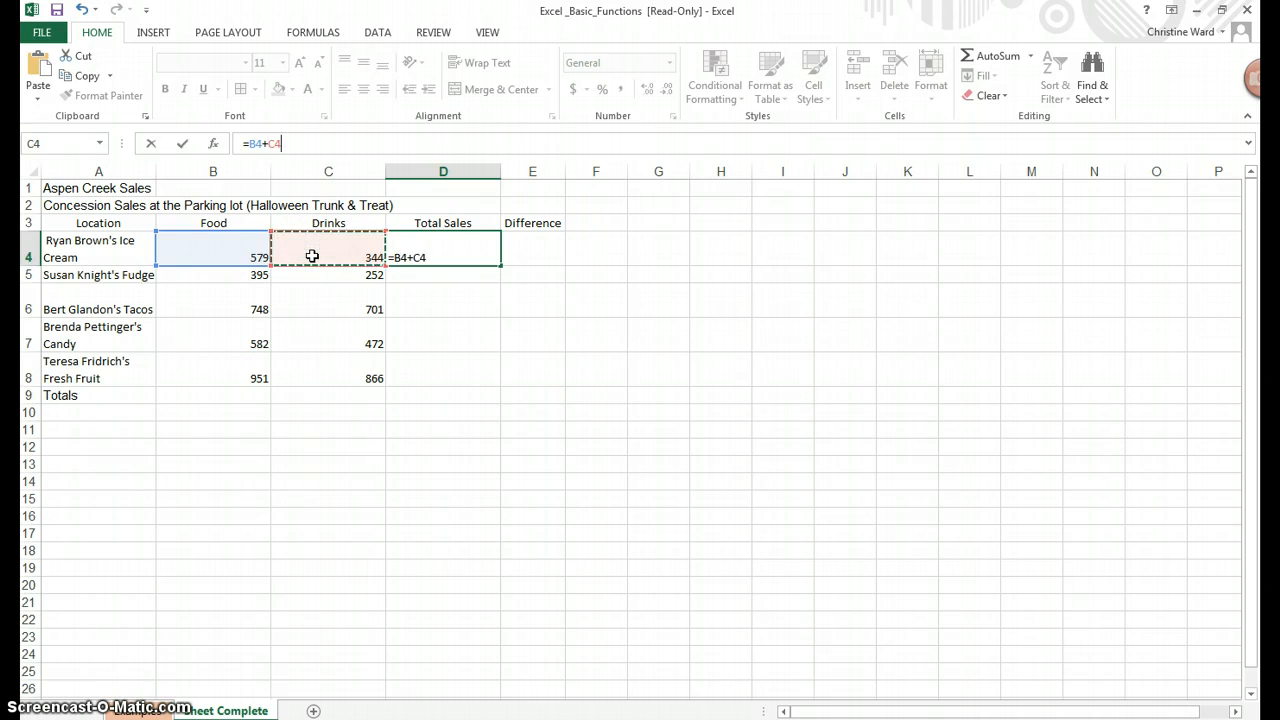
key("Return")
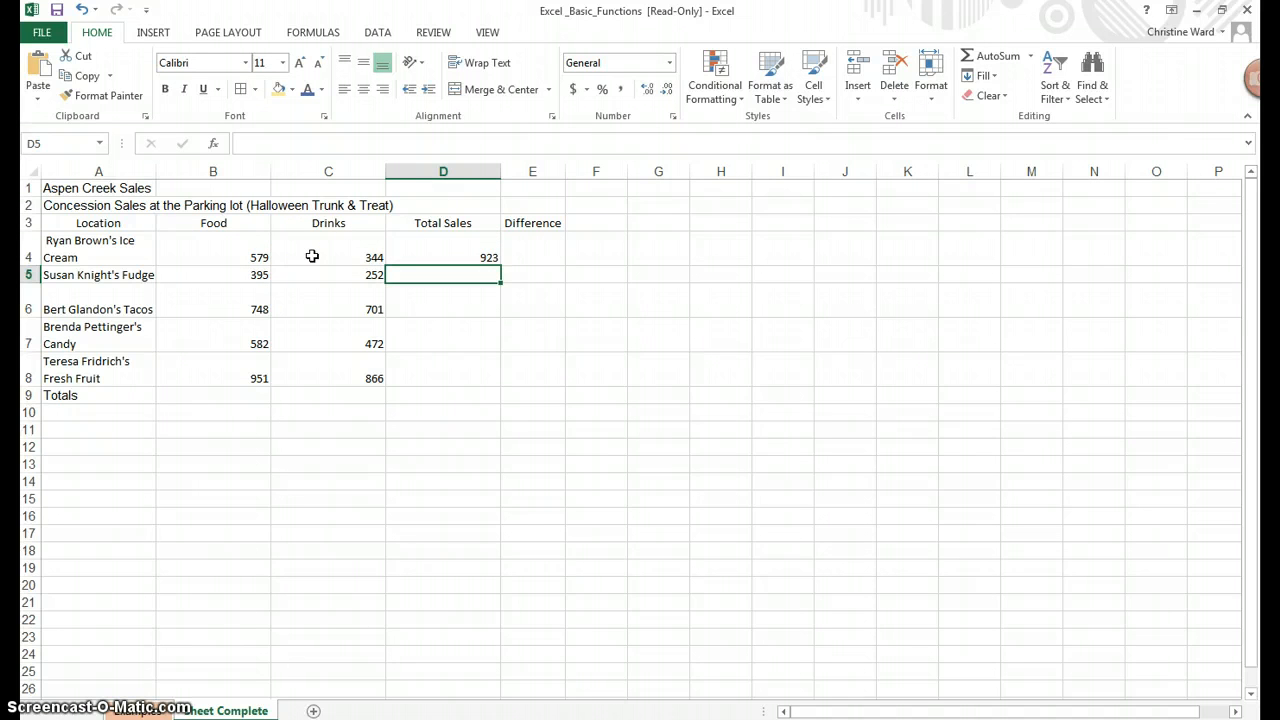
Insert two blank columns at column E, pushing Difference to column G
left_click(525, 171)
right_click(525, 171)
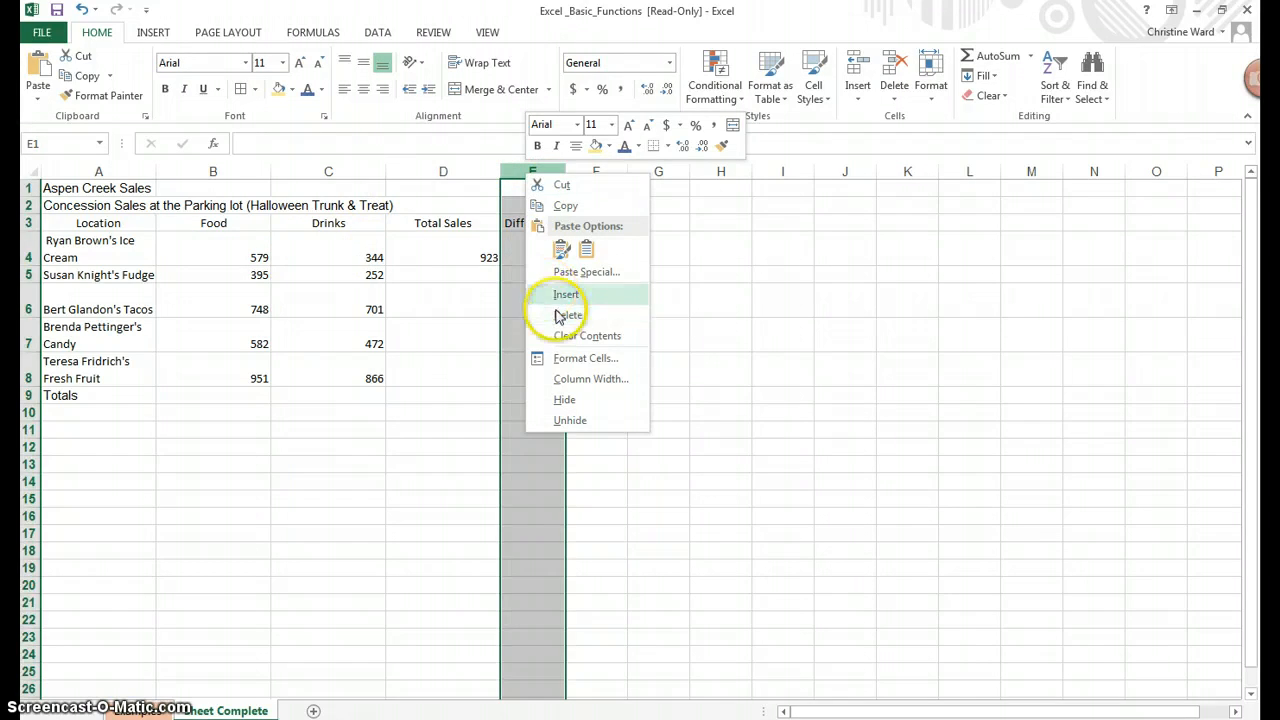
left_click(560, 303)
right_click(525, 165)
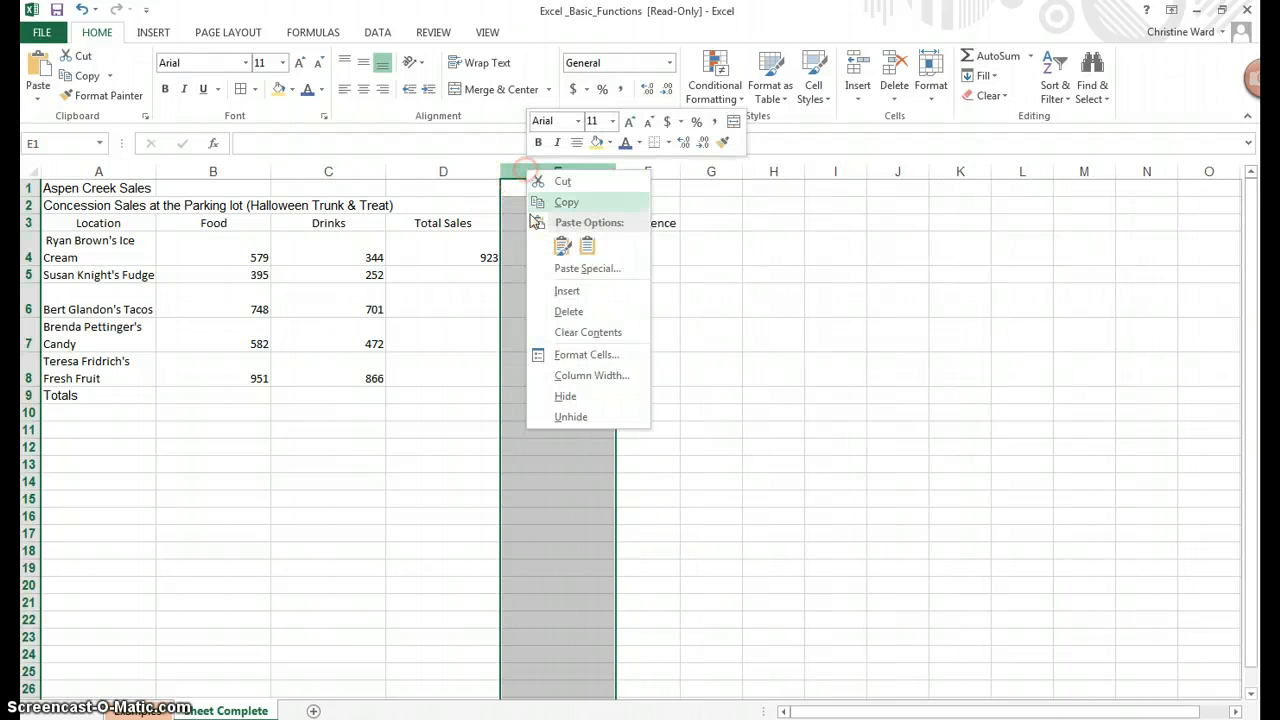
left_click(550, 294)
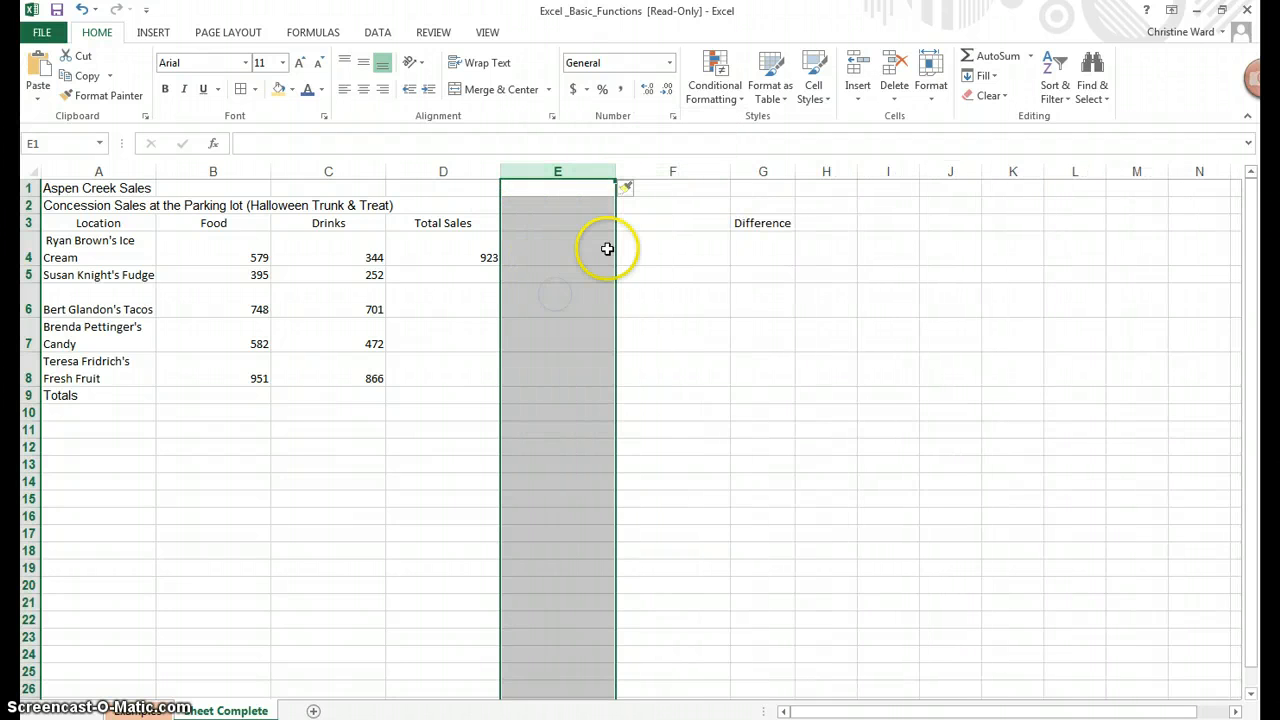
left_click(600, 249)
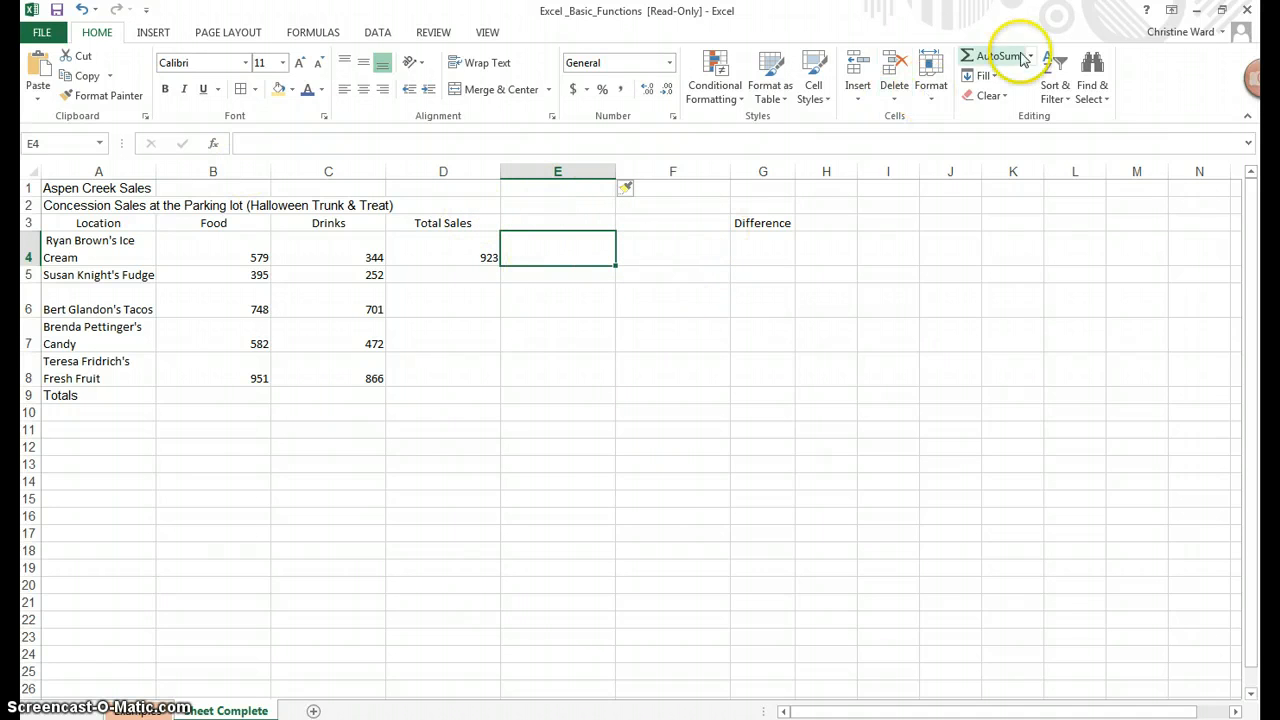
Put an AutoSum =SUM(B4:C4) in E4, showing 923
left_click(1031, 57)
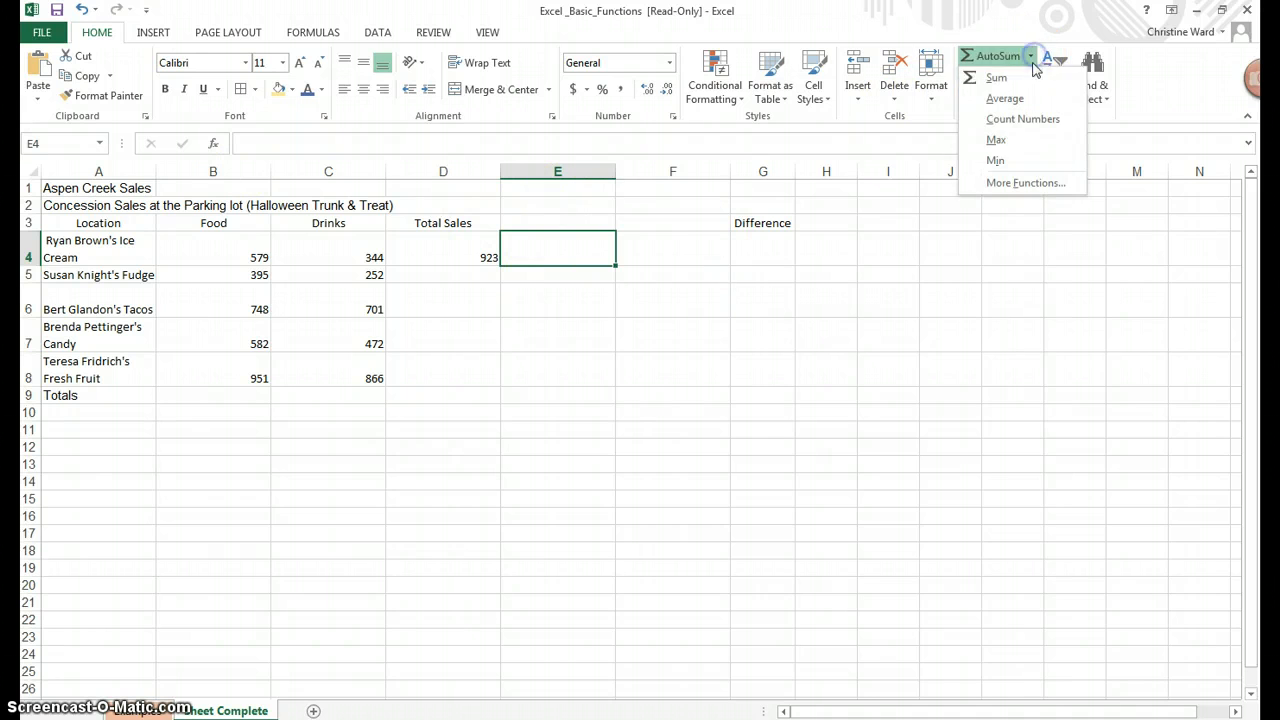
left_click(1027, 80)
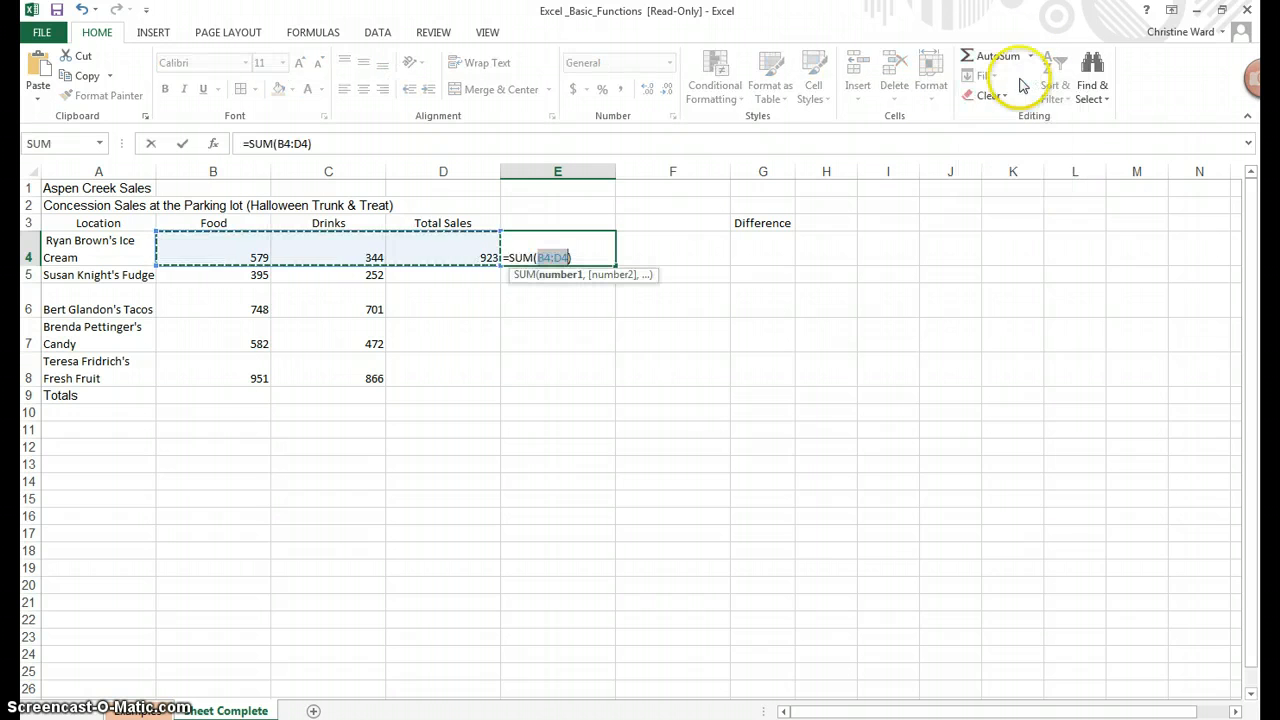
left_click_drag(220, 247, 320, 246)
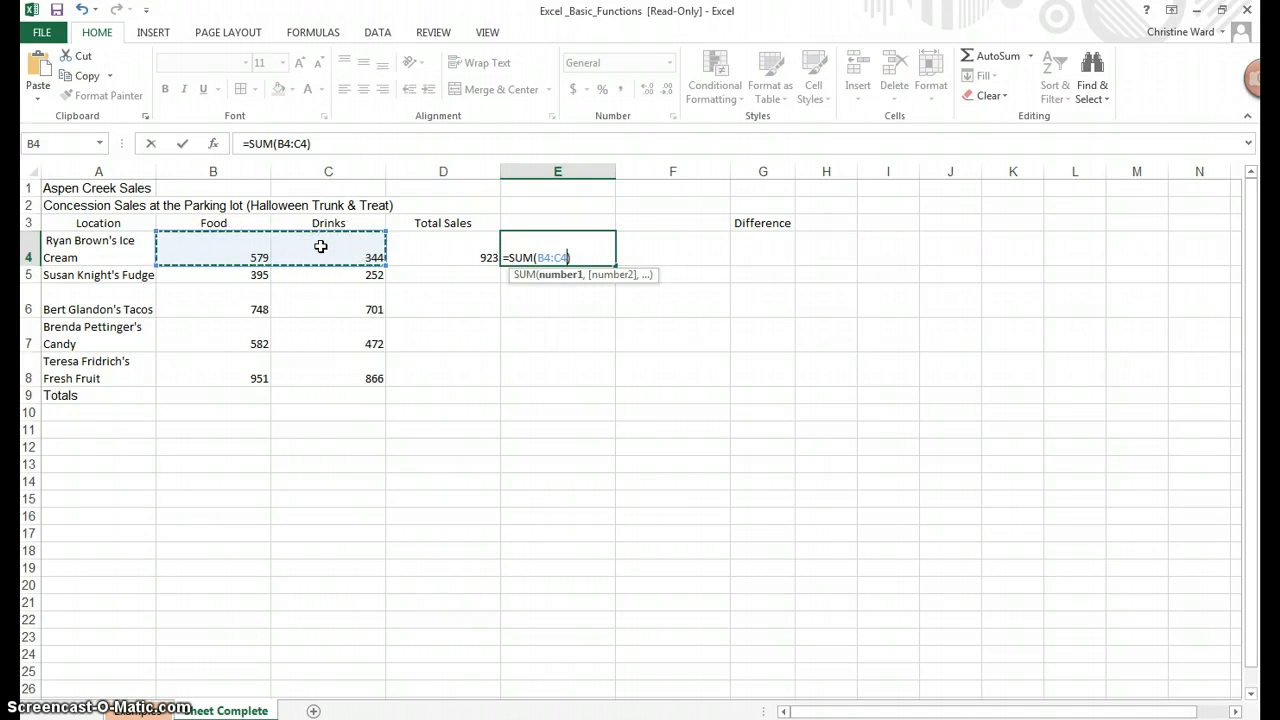
key("Return")
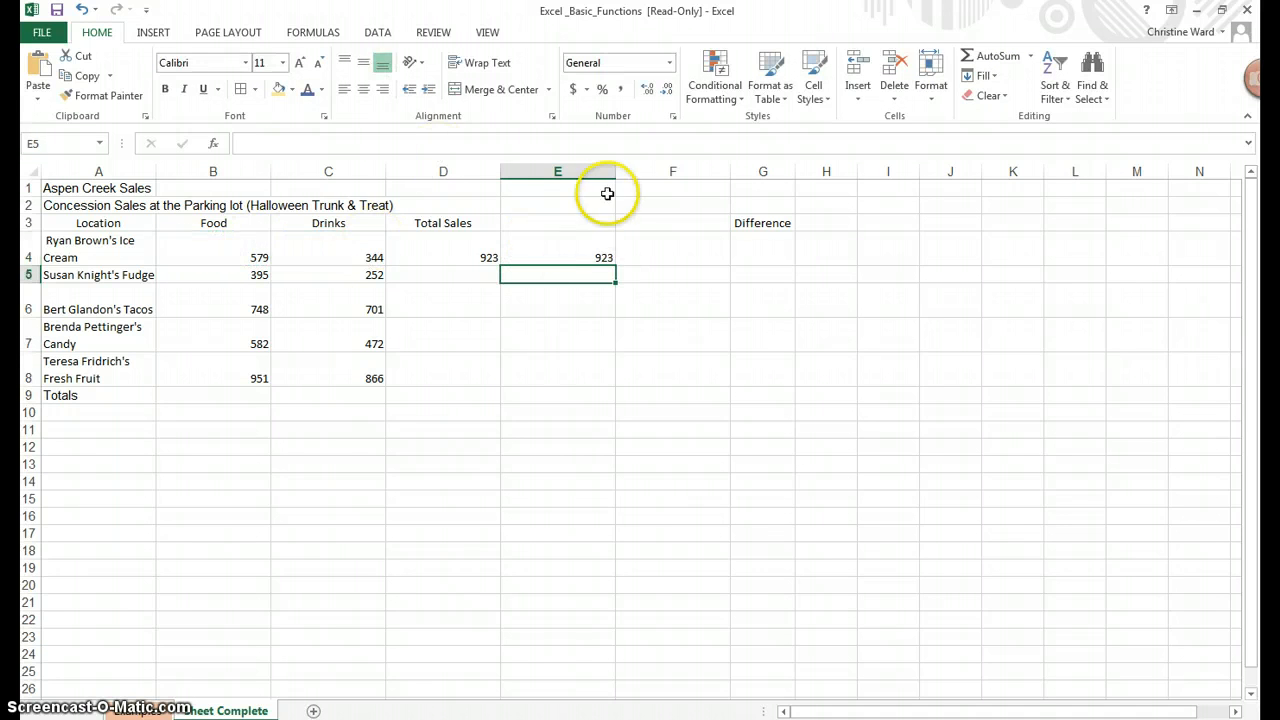
Type =SUM(B4:C4) into F4 via the formula bar, also showing 923
left_click(668, 254)
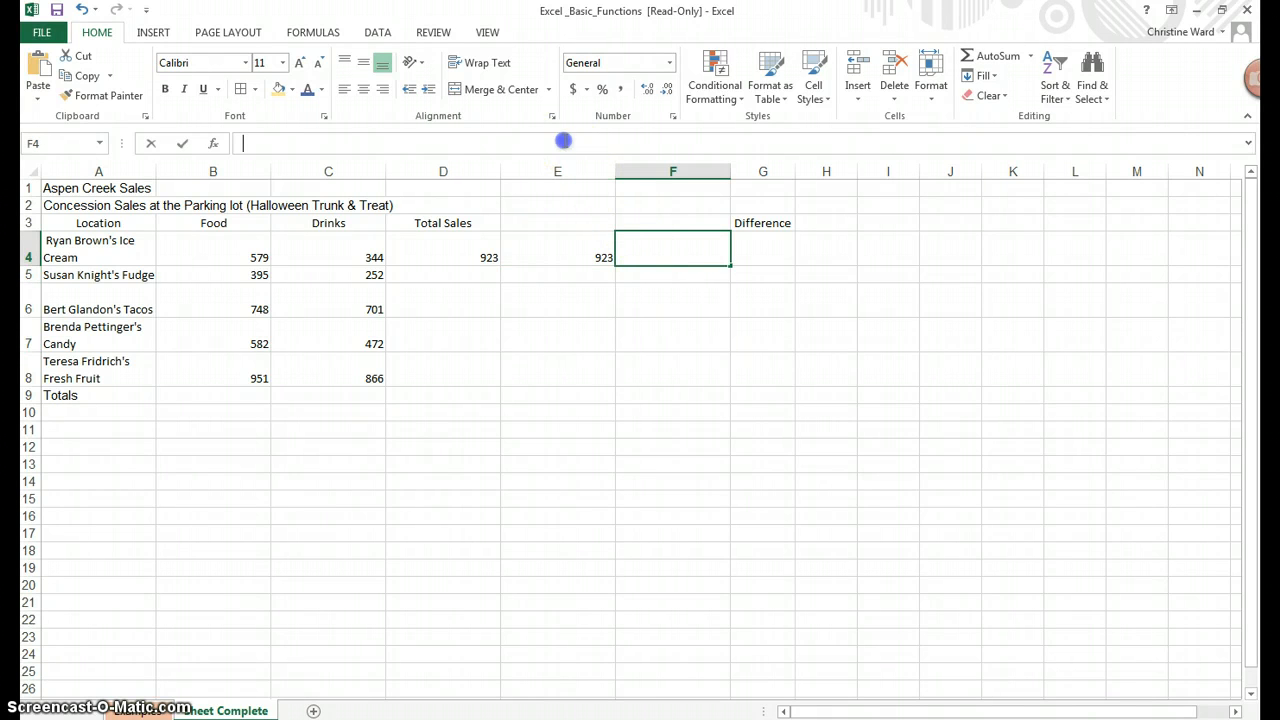
left_click(565, 141)
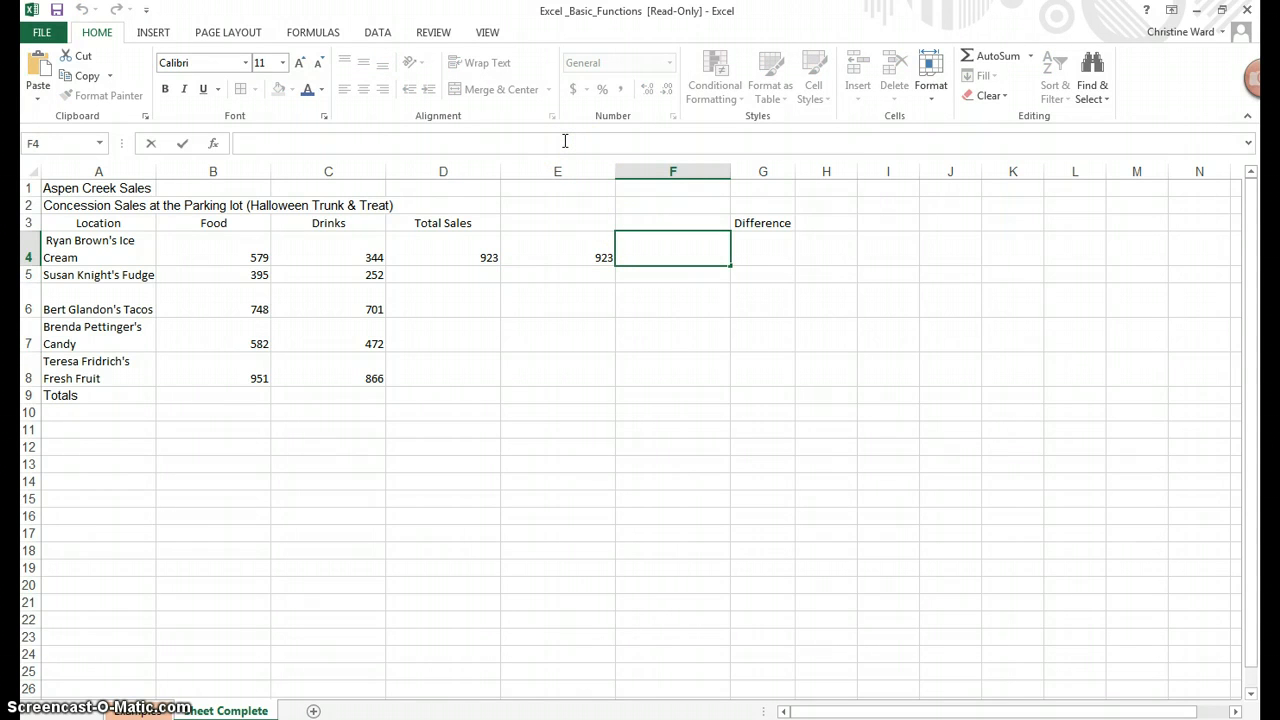
type("=sum")
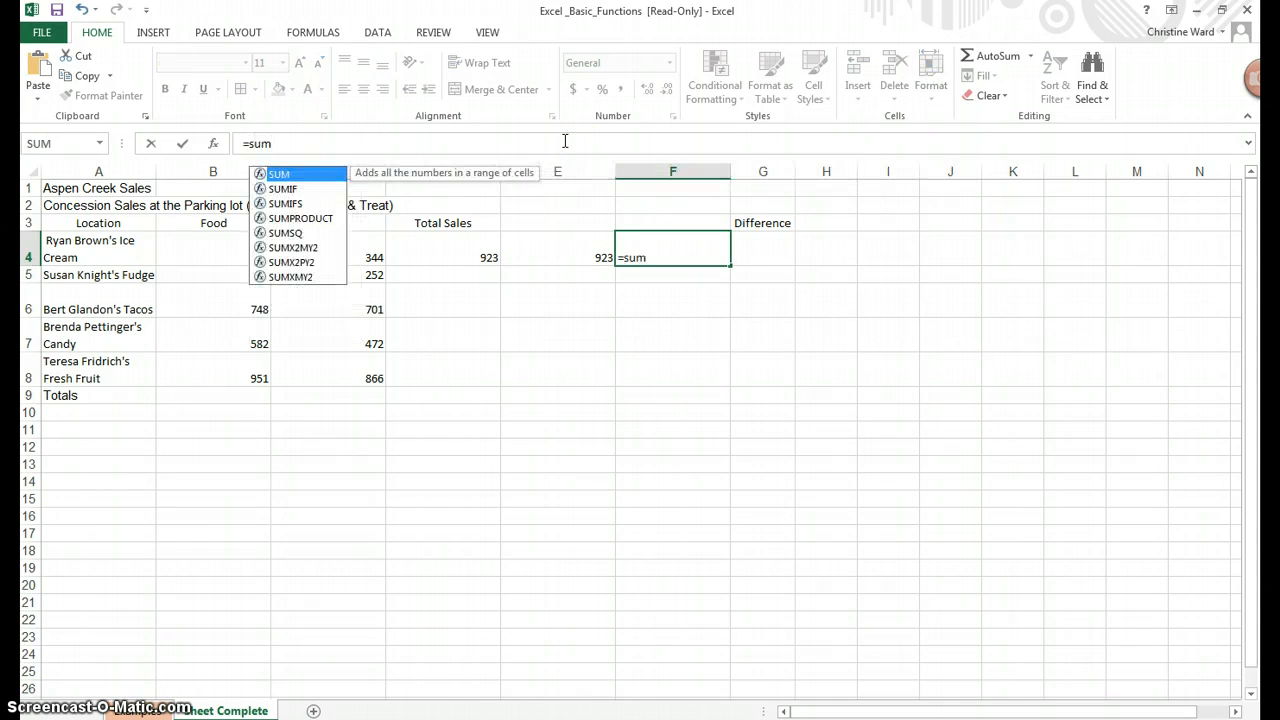
type("(")
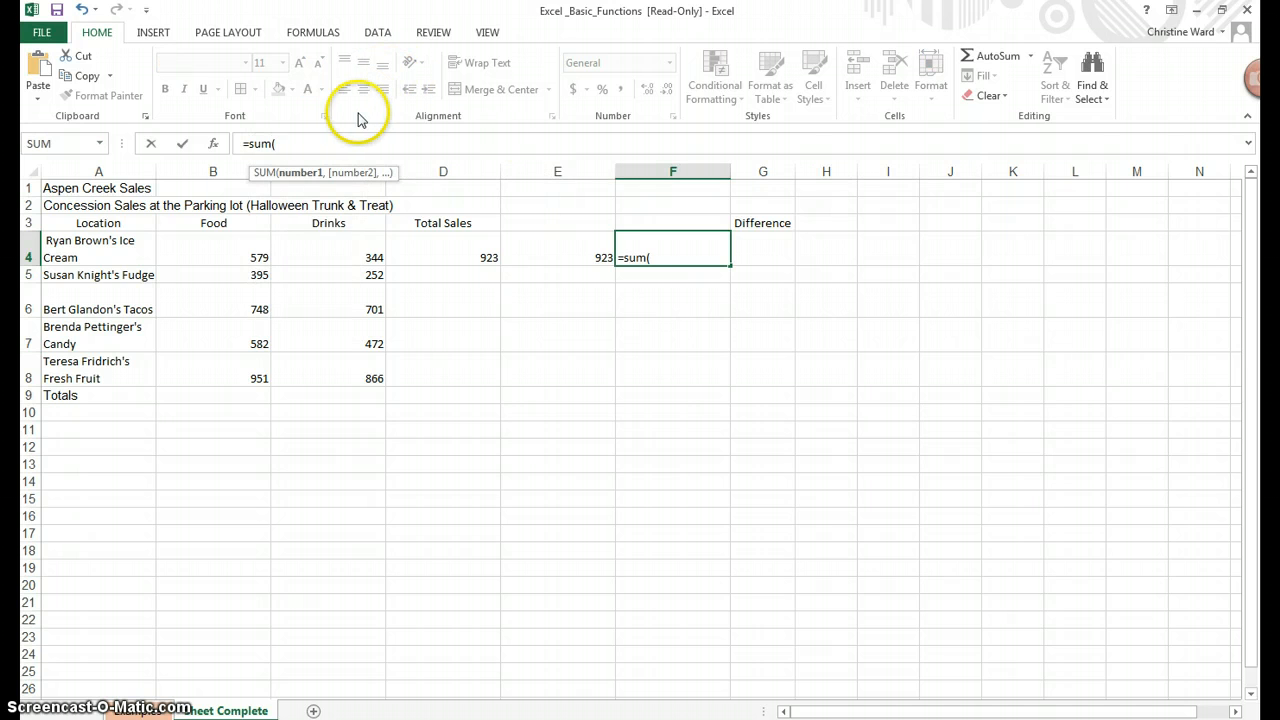
left_click(268, 257)
left_click_drag(270, 257, 331, 254)
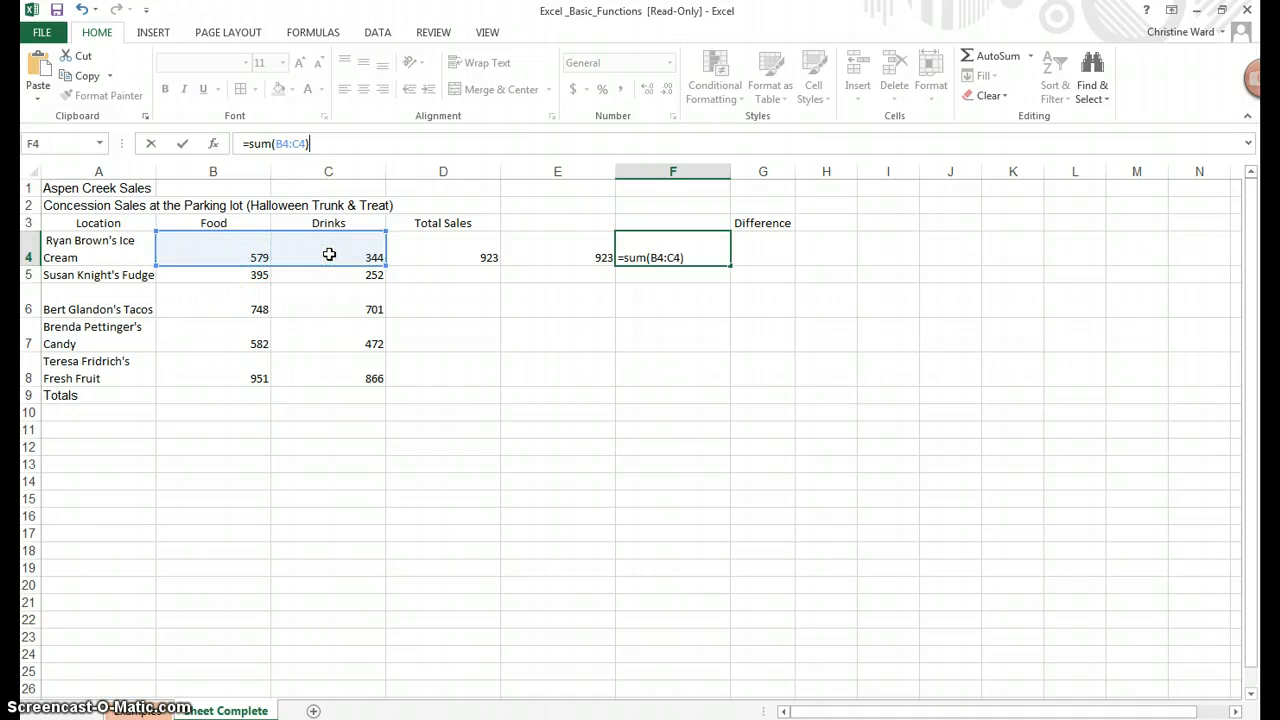
key("Return")
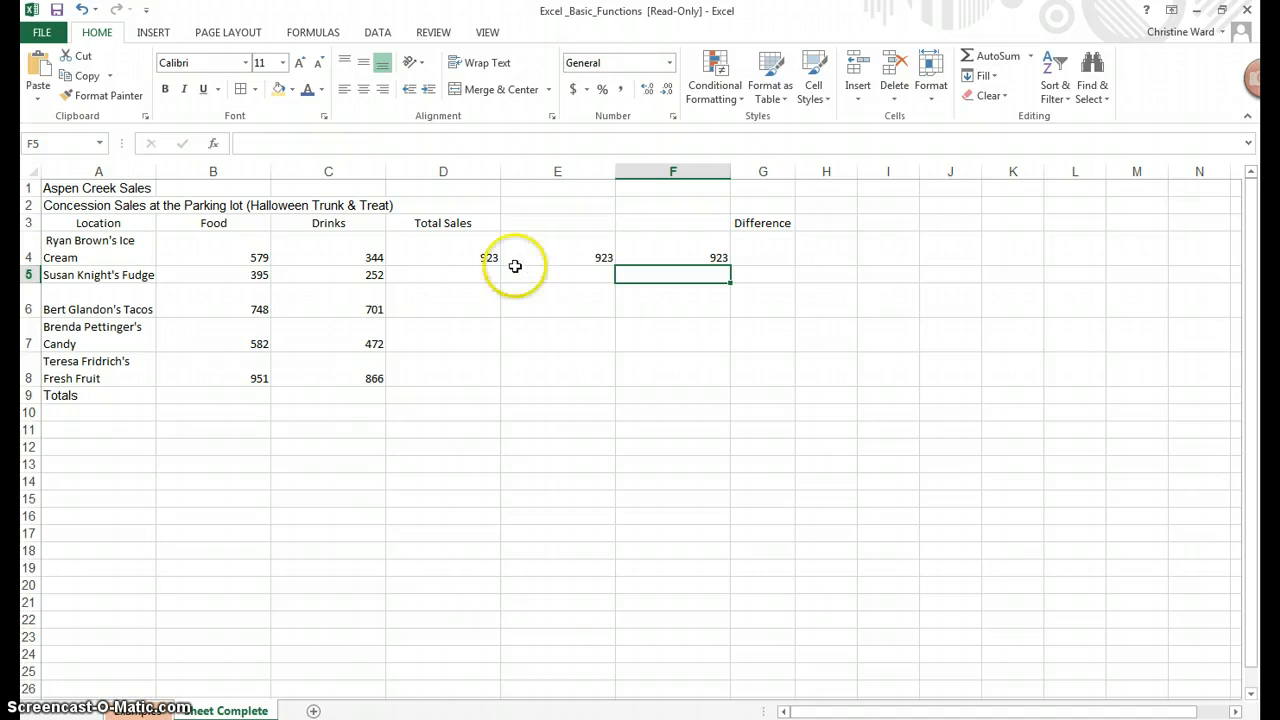
left_click(443, 252)
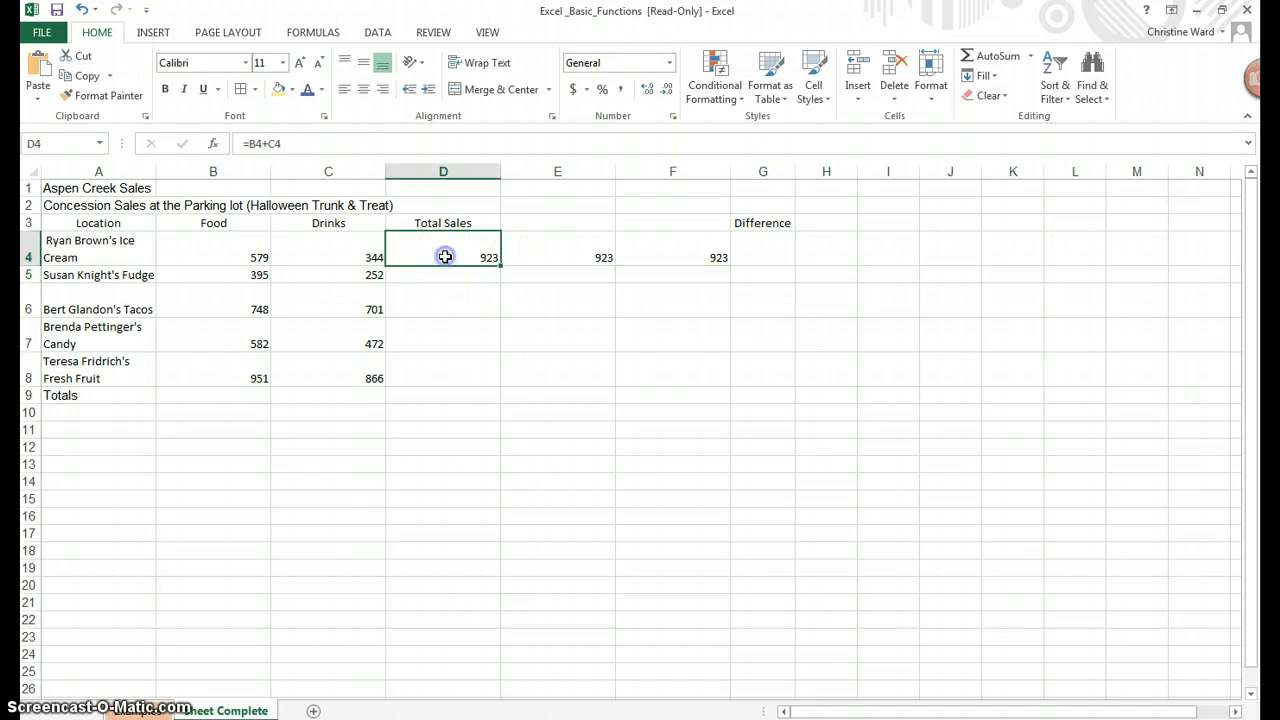
left_click(571, 248)
left_click(688, 253)
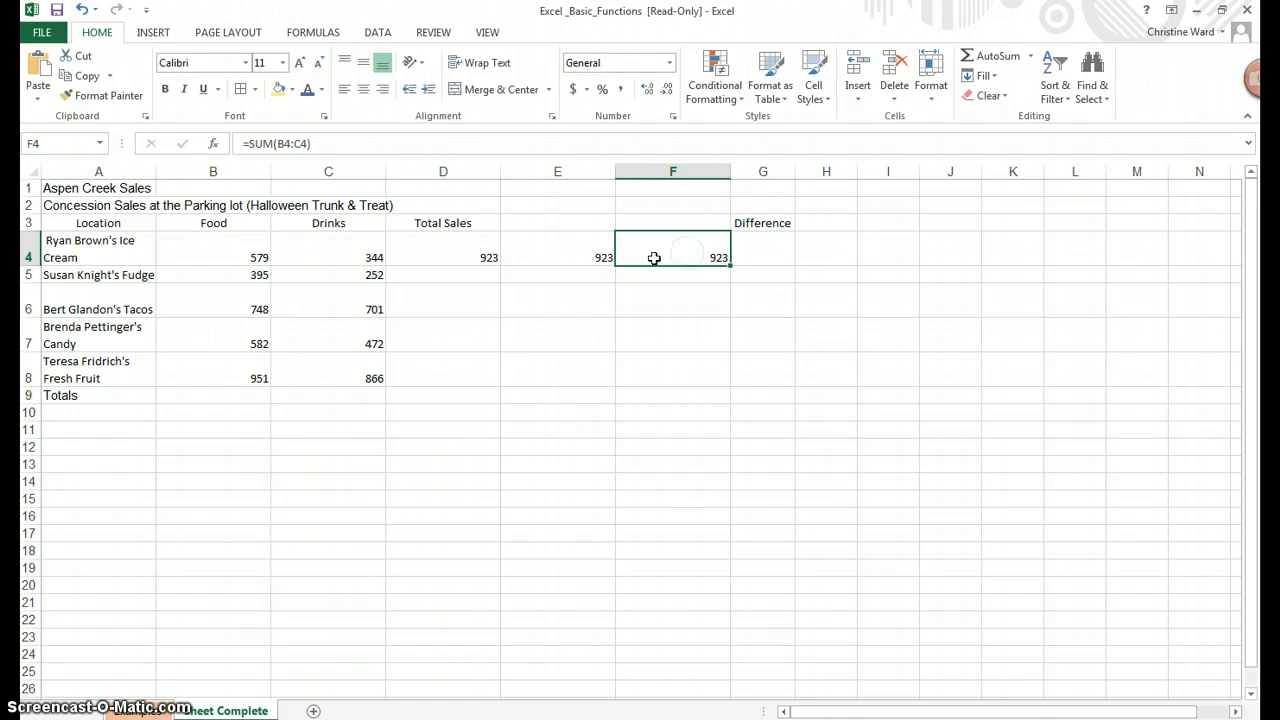
left_click(482, 243)
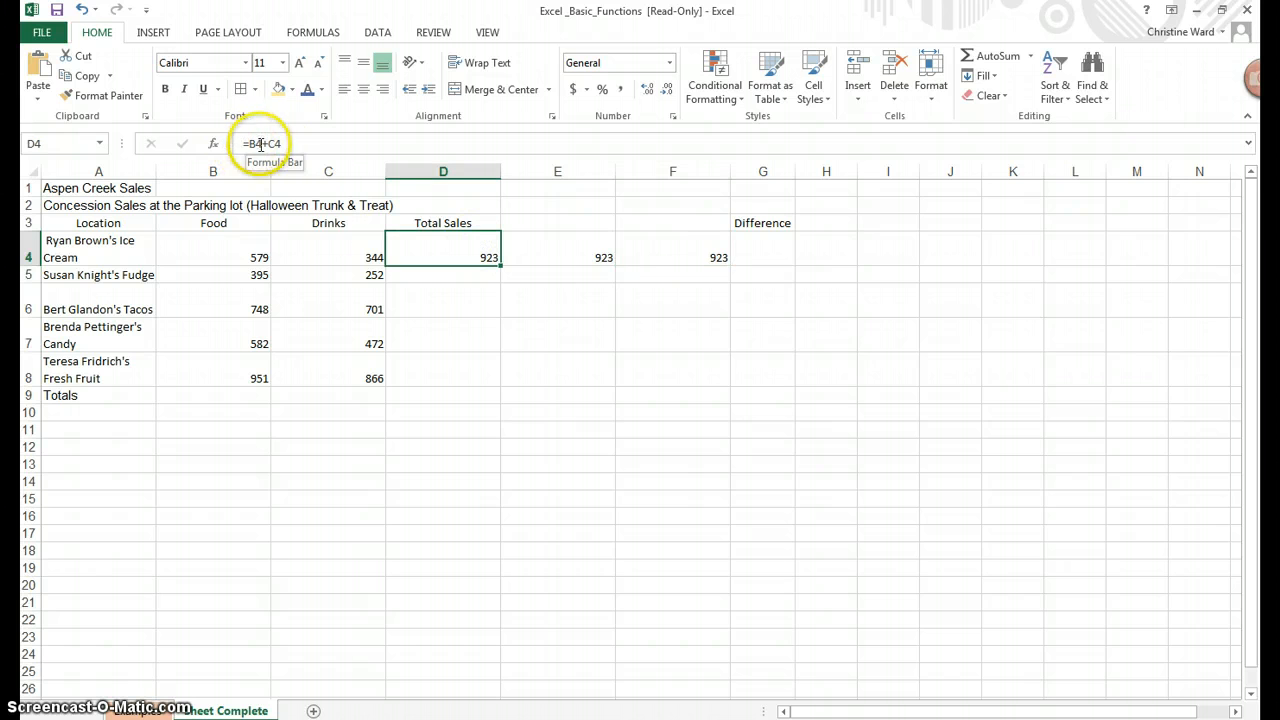
left_click(605, 252)
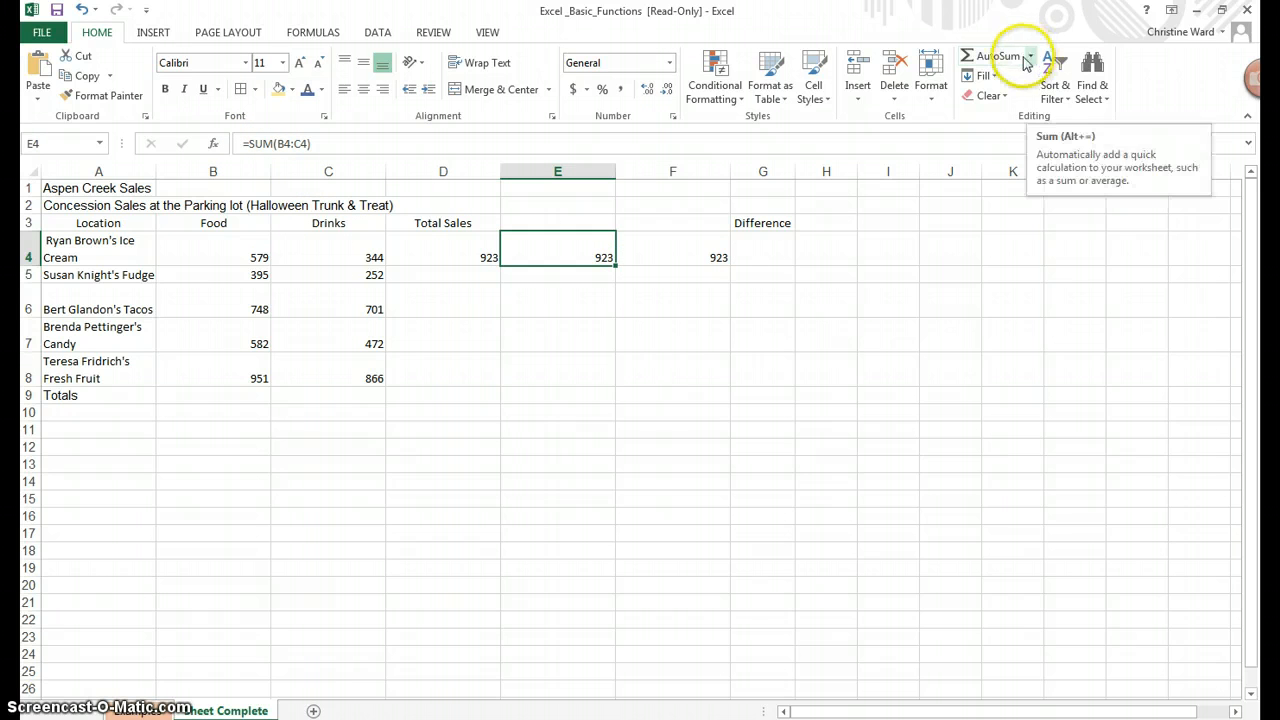
left_click(651, 253)
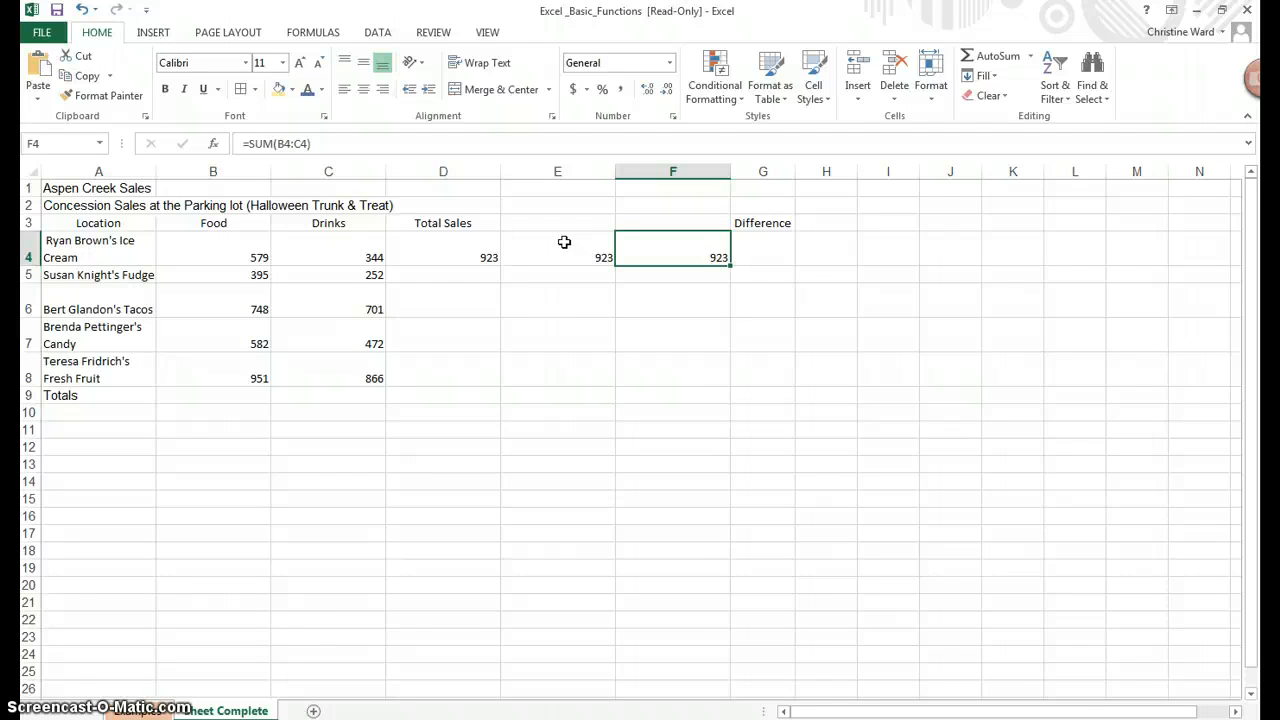
left_click(452, 250)
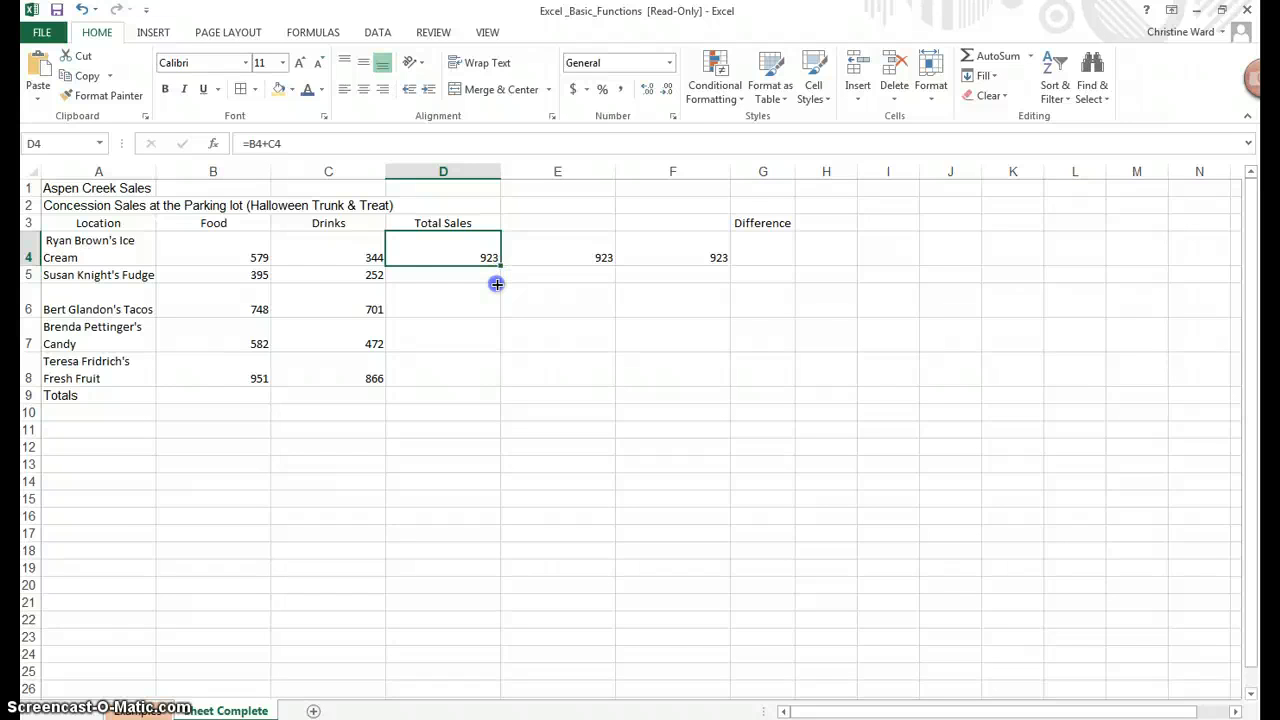
Fill the D4, E4 and F4 formulas down to row 8 (647, 1449, 1054, 1817)
left_click_drag(497, 284, 494, 378)
left_click_drag(494, 381, 494, 381)
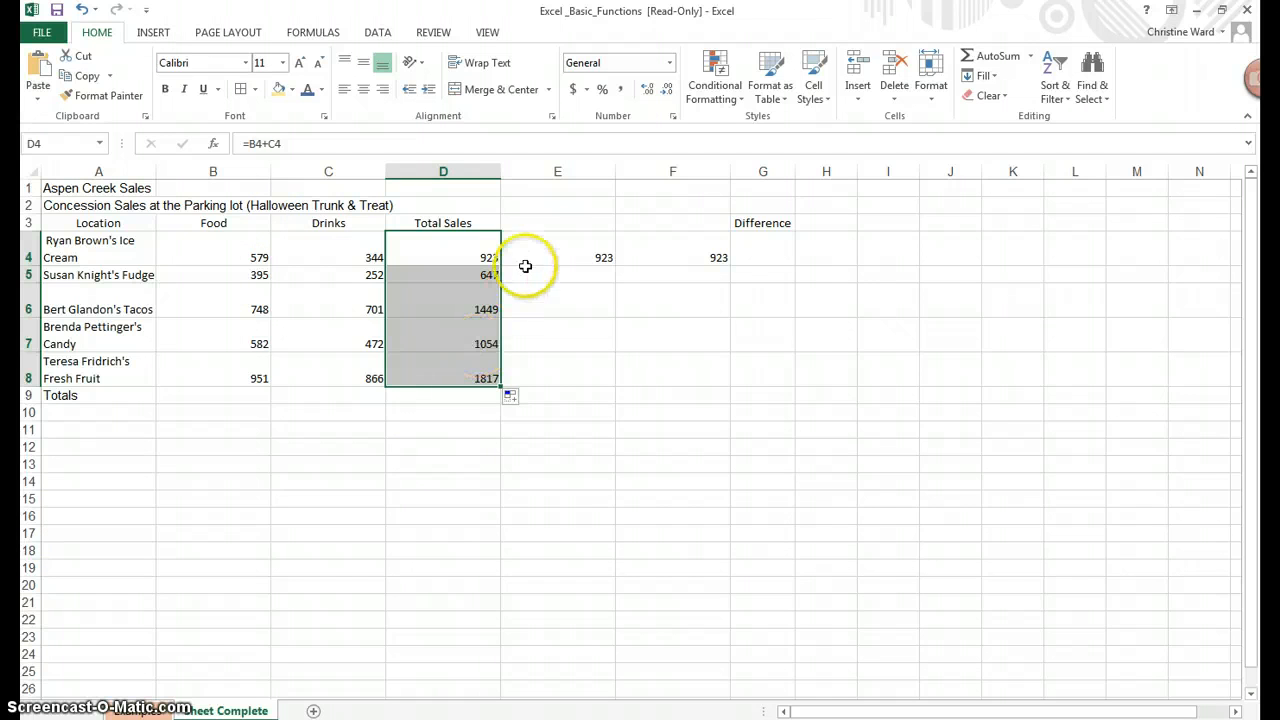
left_click(563, 252)
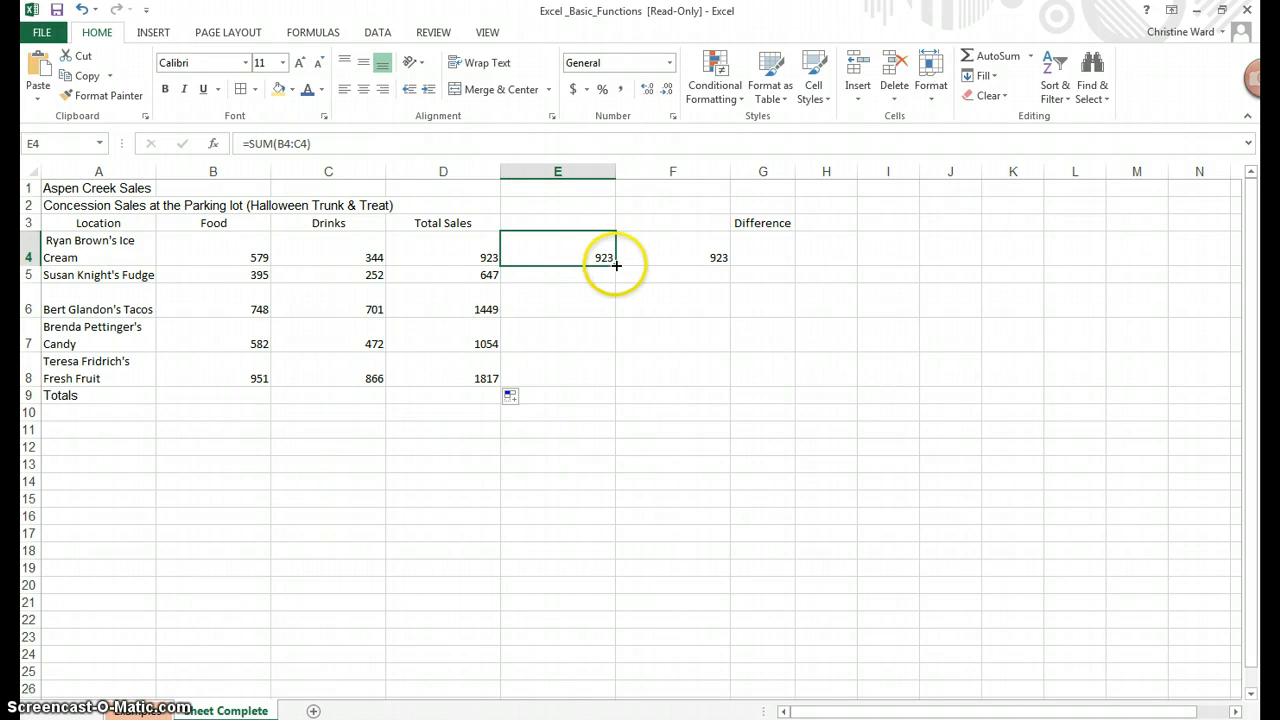
left_click_drag(616, 265, 597, 394)
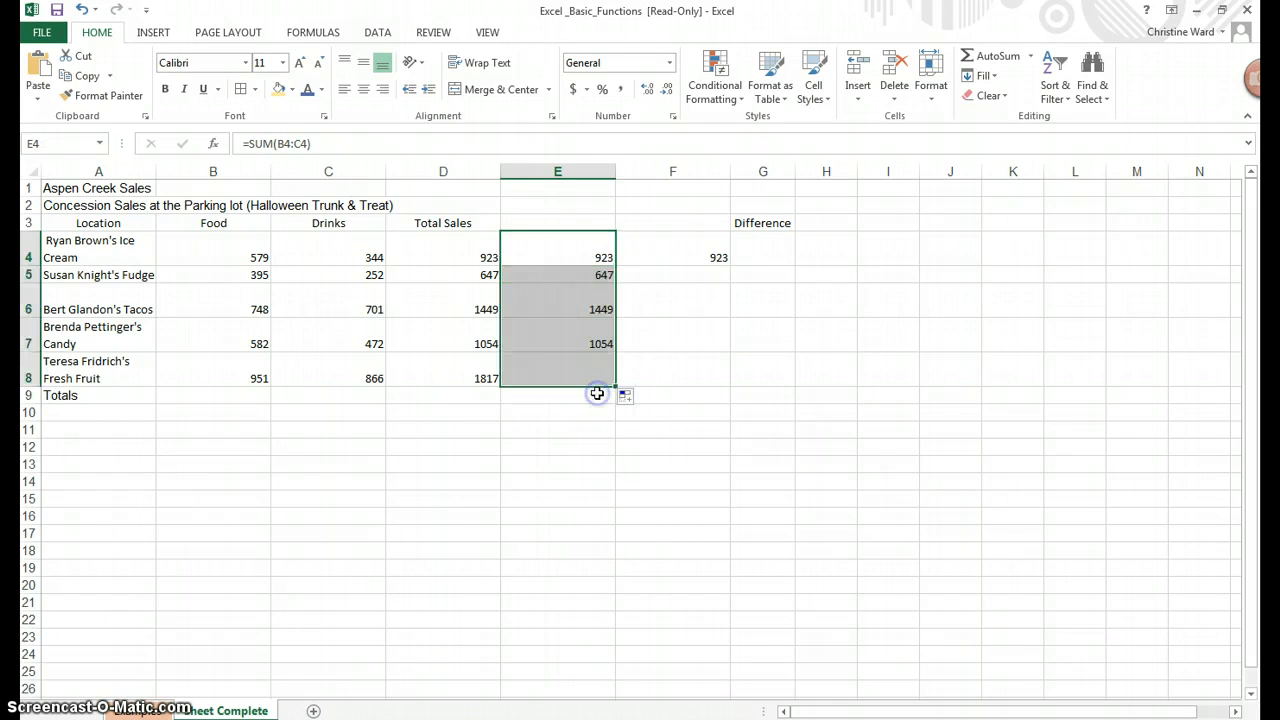
left_click(704, 247)
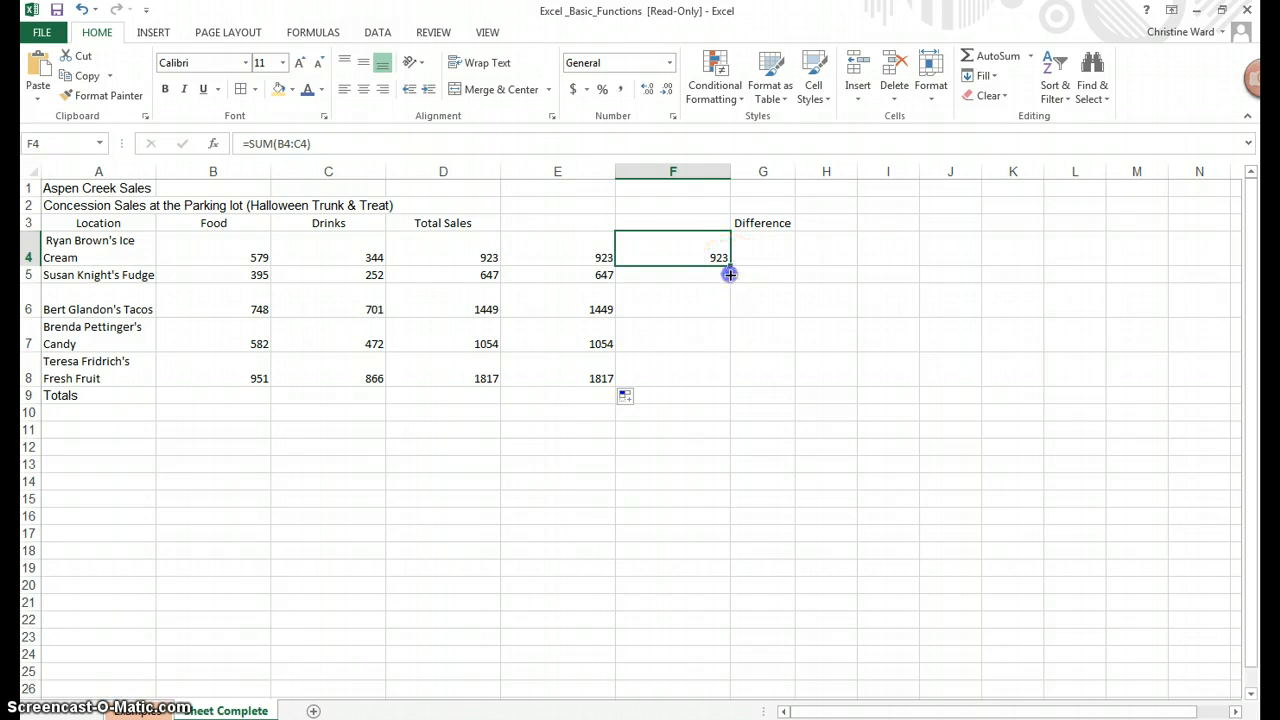
left_click_drag(730, 265, 705, 385)
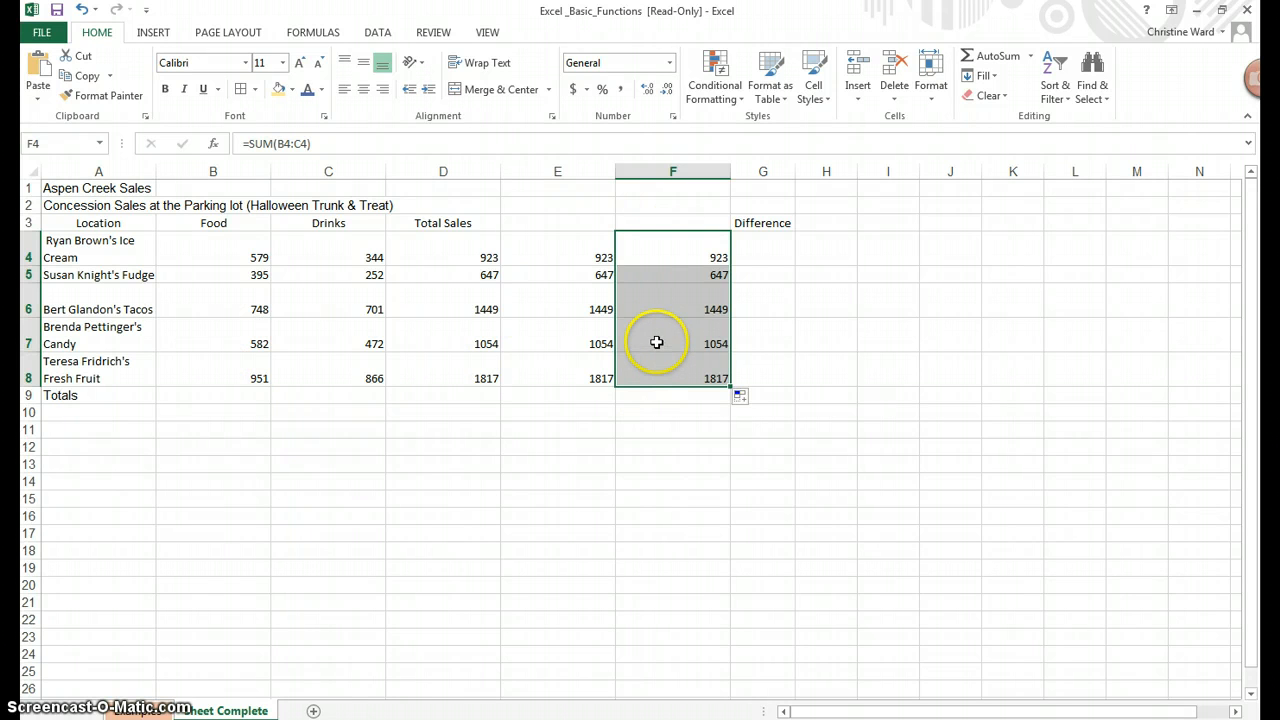
left_click(245, 397)
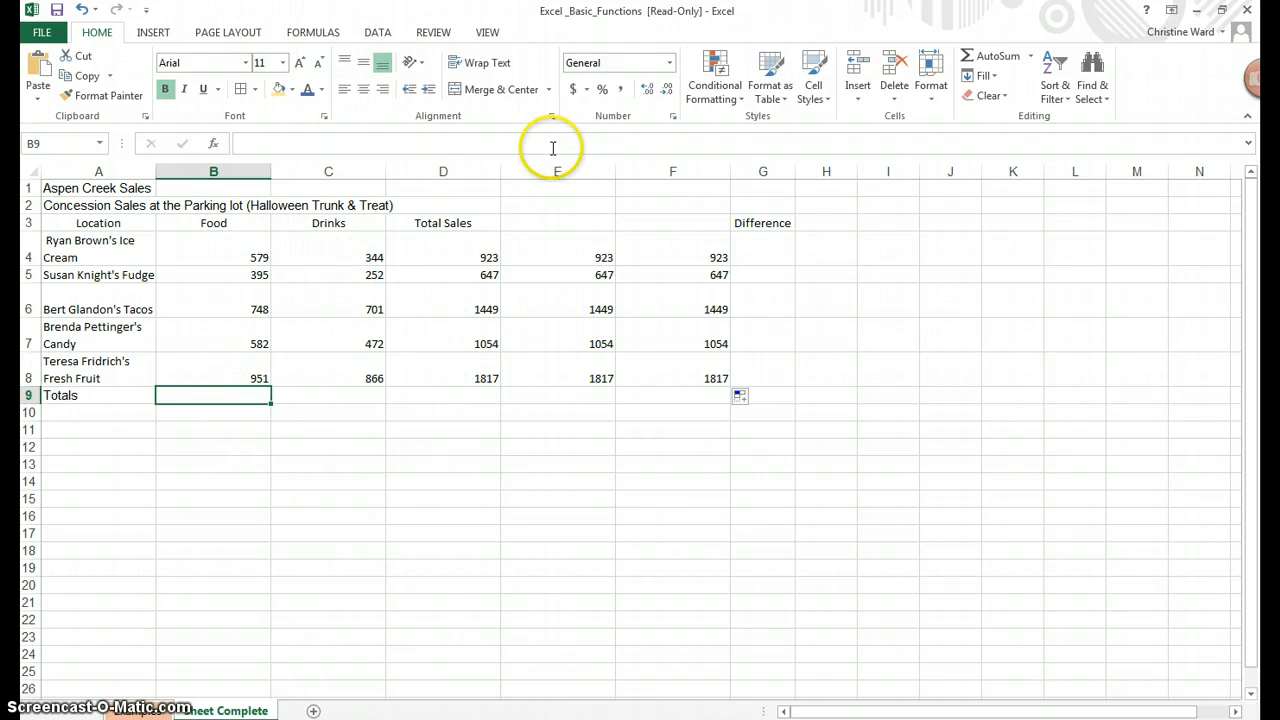
Sum the Food column in B9 (3255) and fill across to C9 and D9 (2635, 5890)
left_click(1030, 57)
left_click(1005, 77)
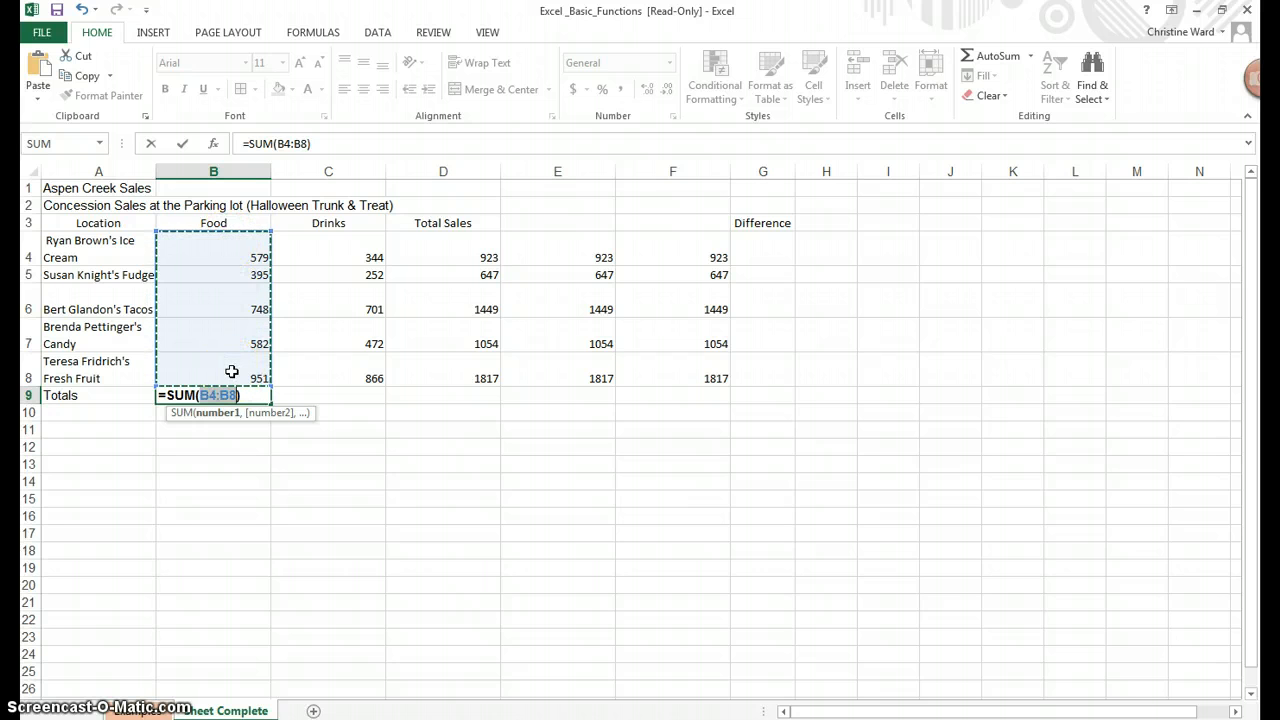
key("Return")
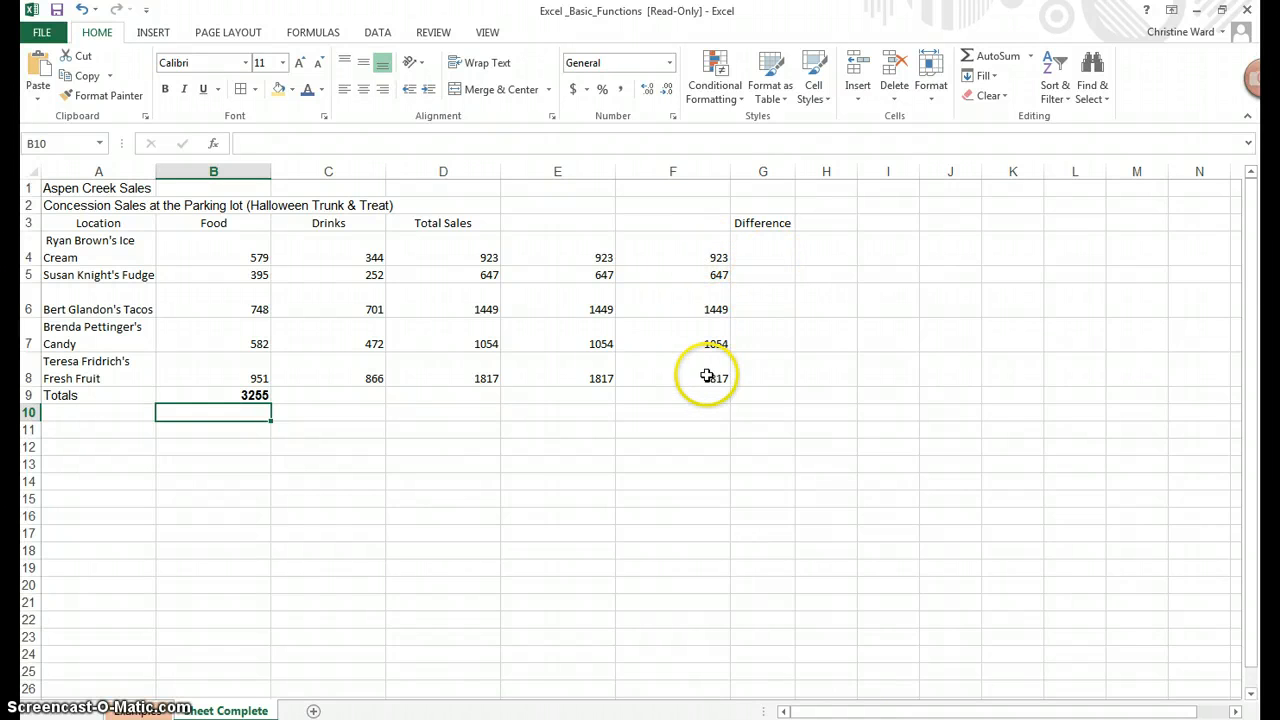
left_click(234, 395)
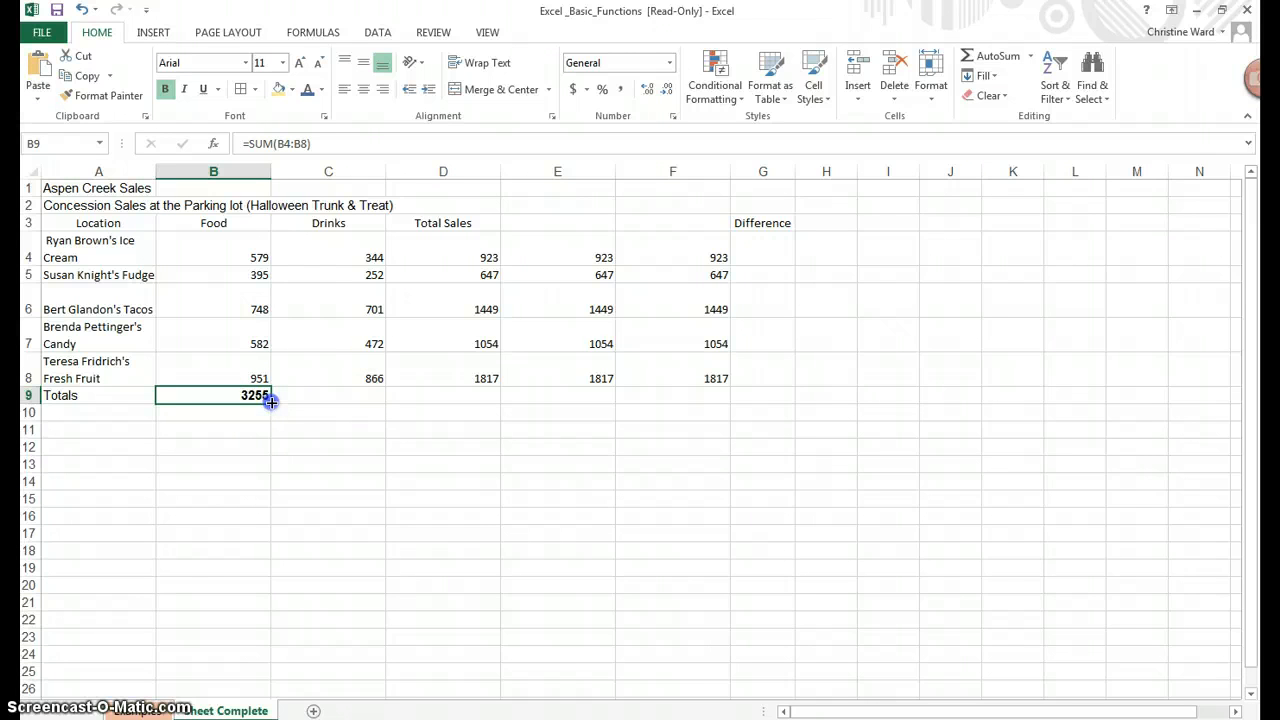
left_click_drag(272, 401, 350, 398)
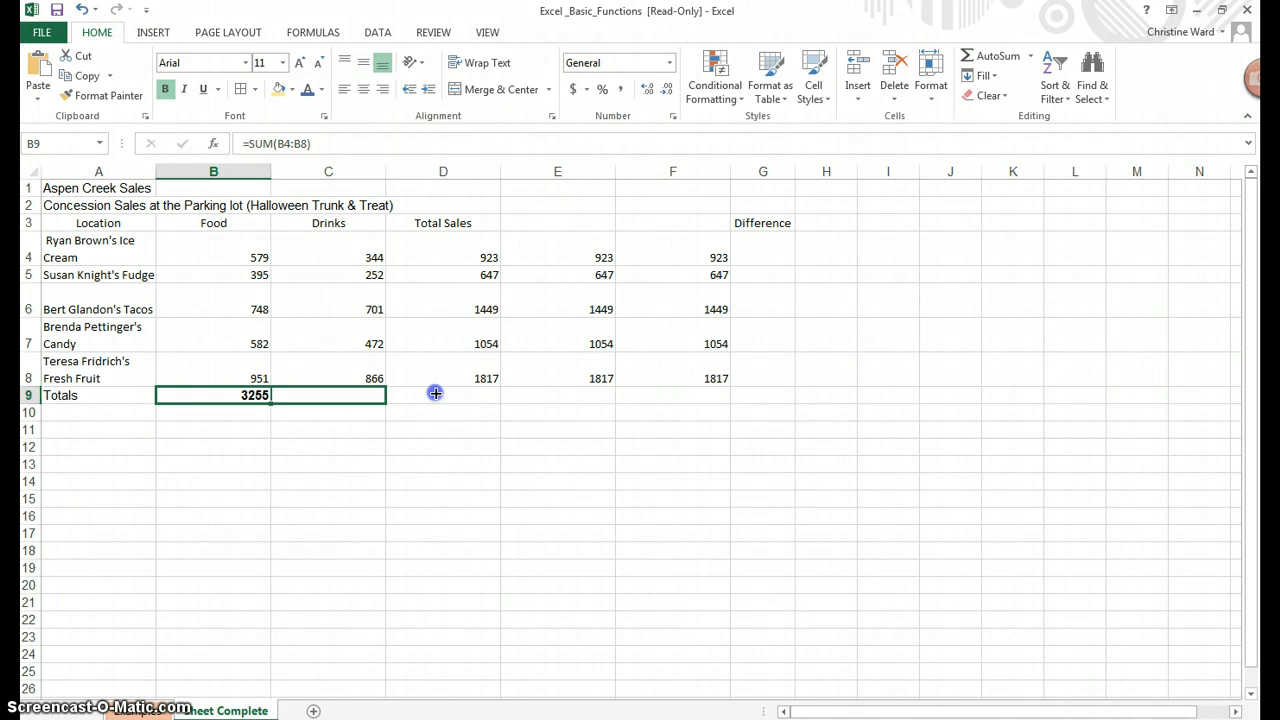
left_click_drag(435, 393, 457, 394)
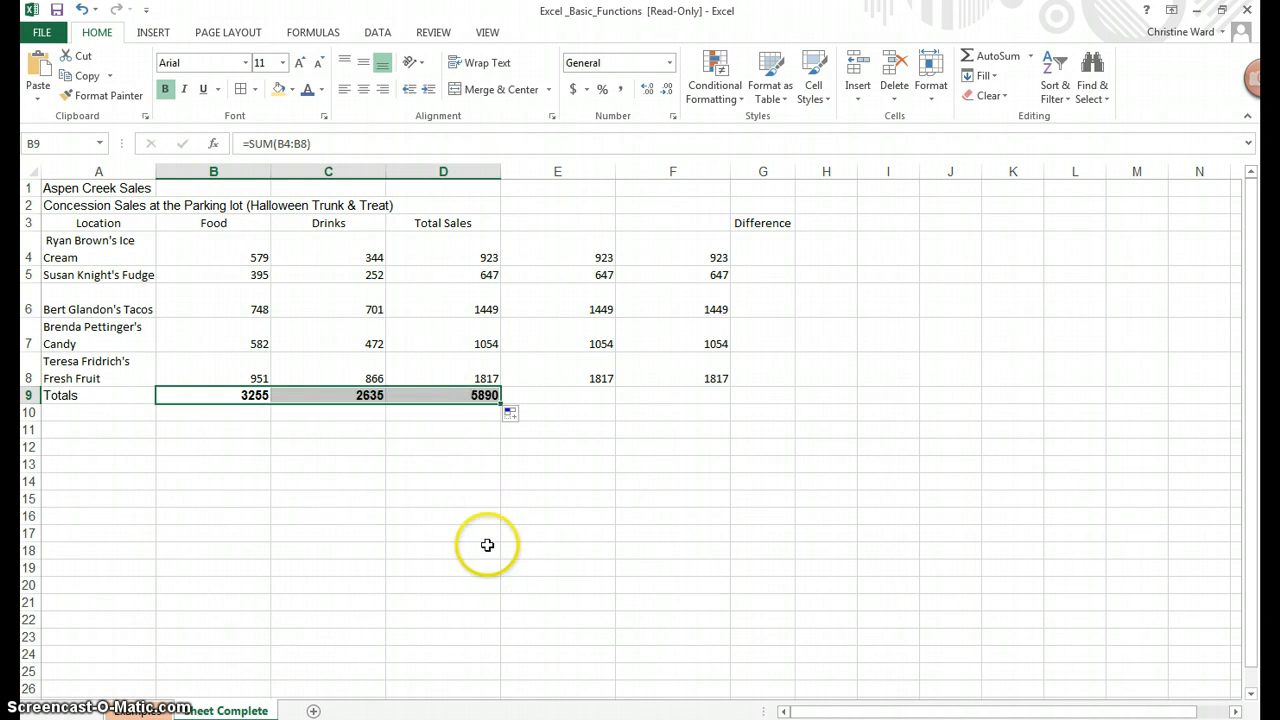
left_click(487, 545)
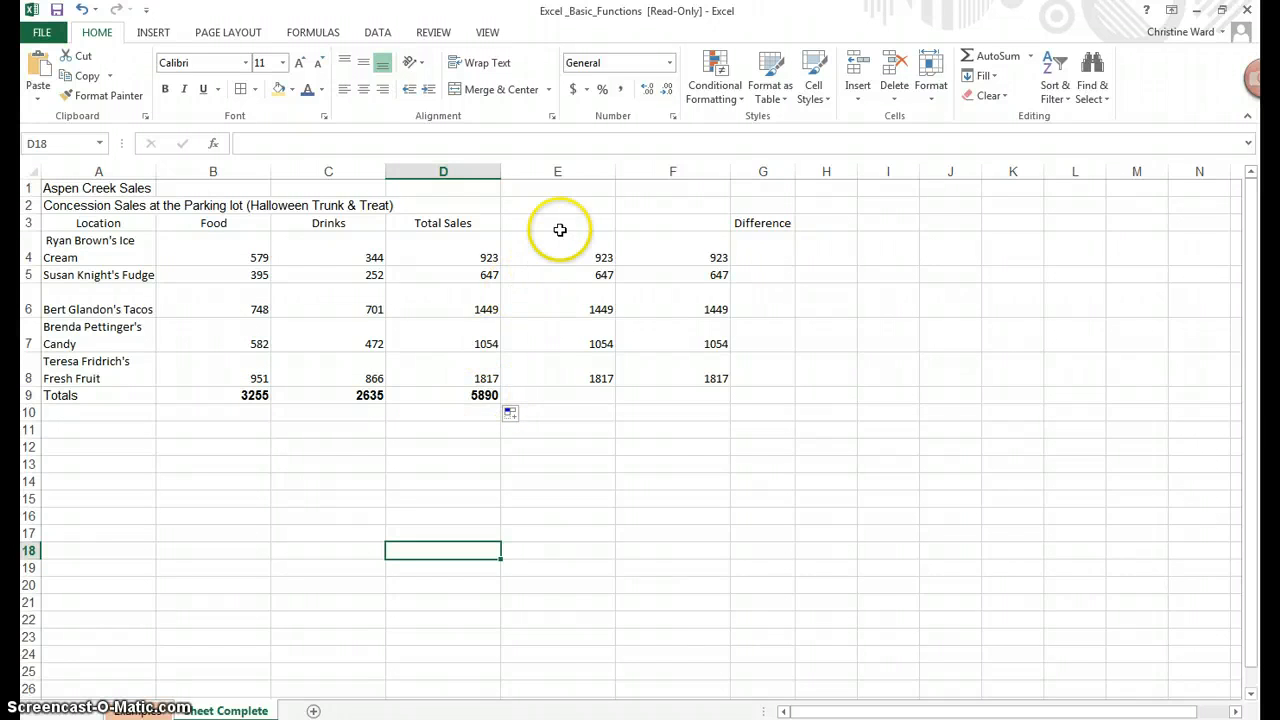
Delete the empty column E and the duplicate Total Sales column, moving Difference into column E
left_click(573, 166)
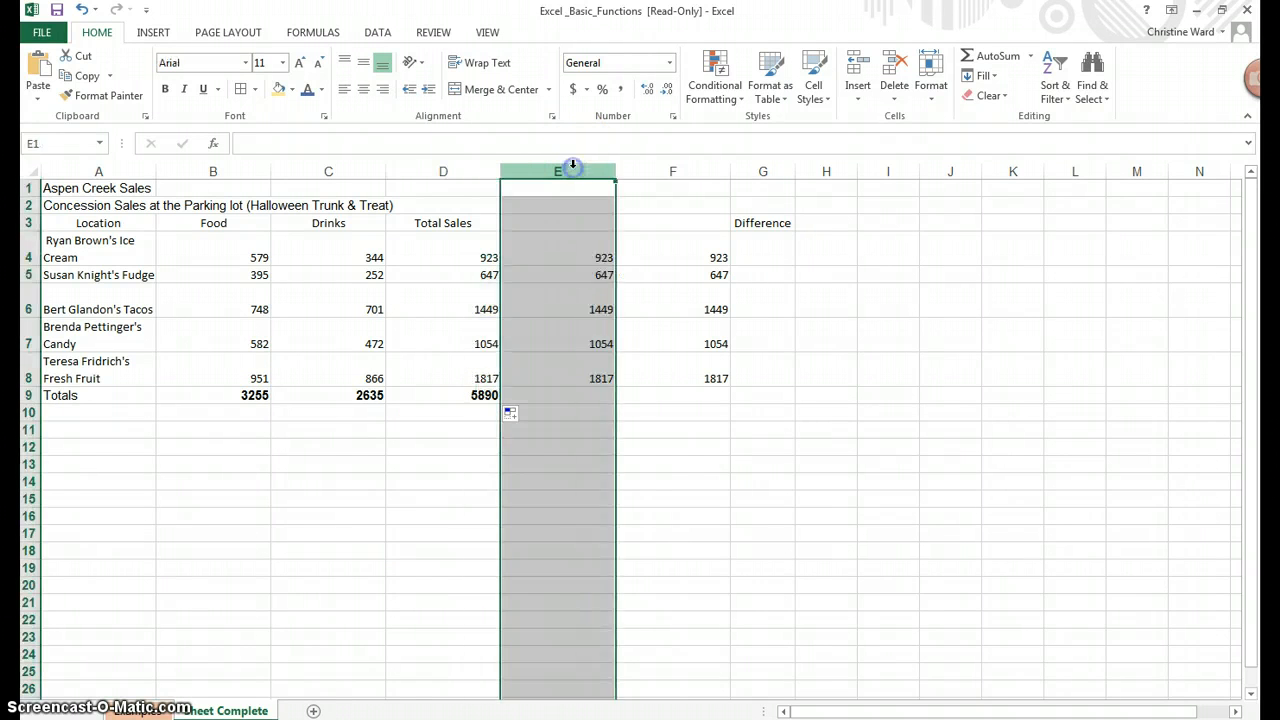
right_click(574, 168)
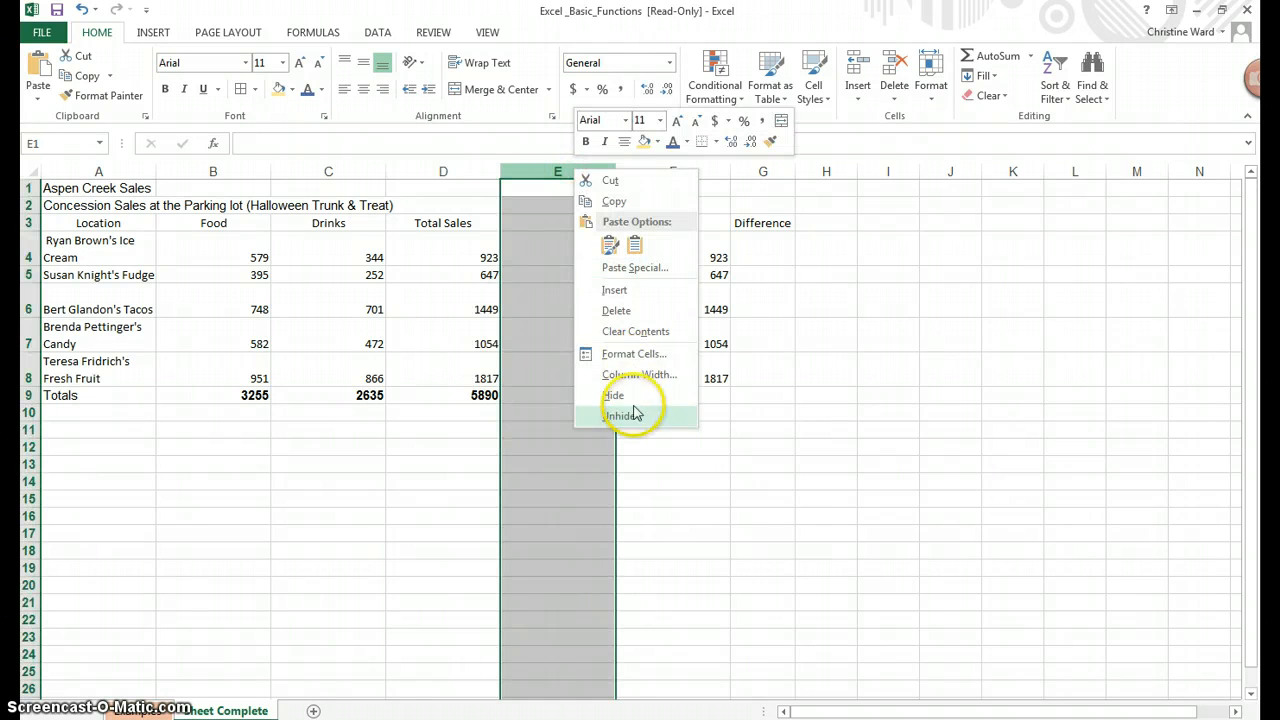
left_click(616, 311)
right_click(548, 171)
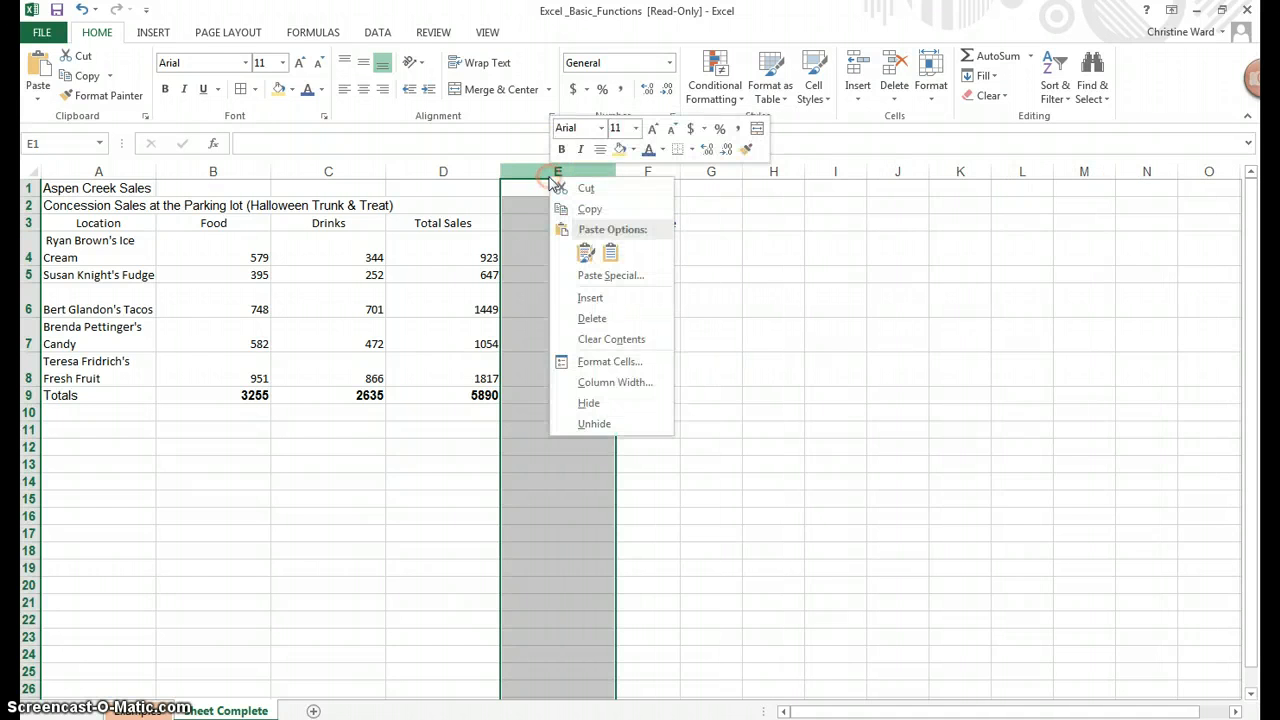
left_click(583, 318)
left_click(693, 365)
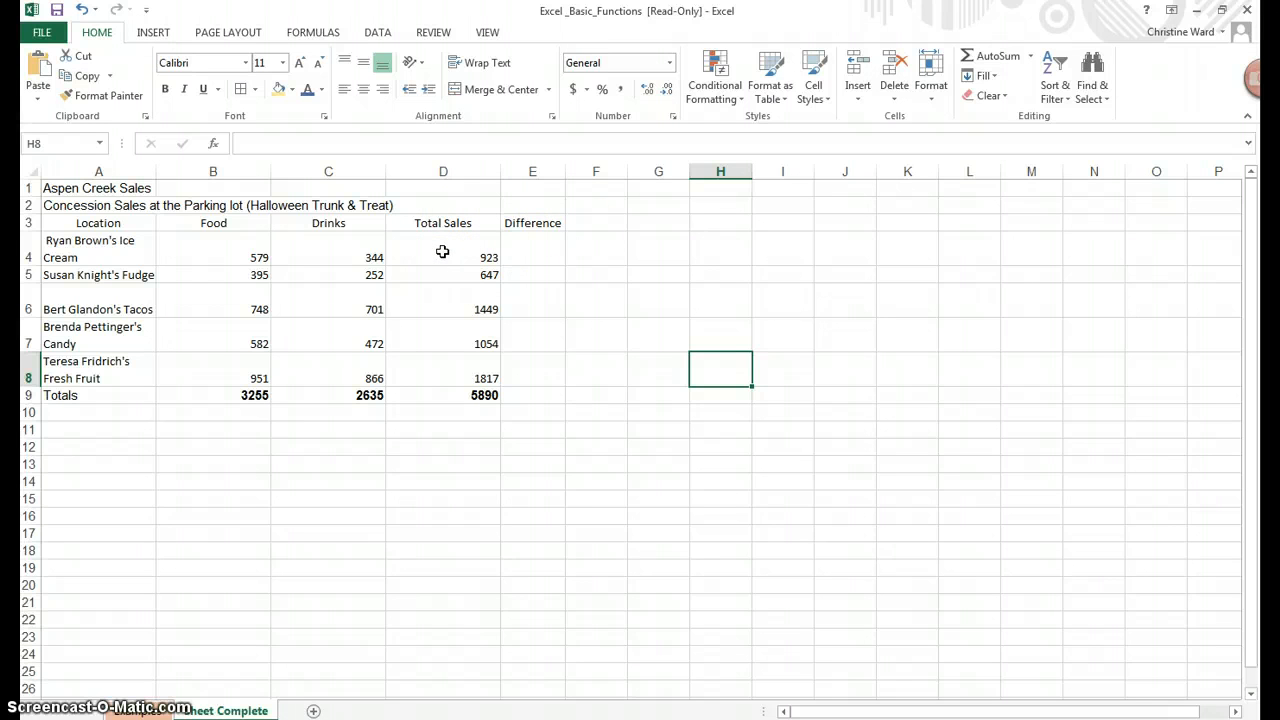
left_click(547, 252)
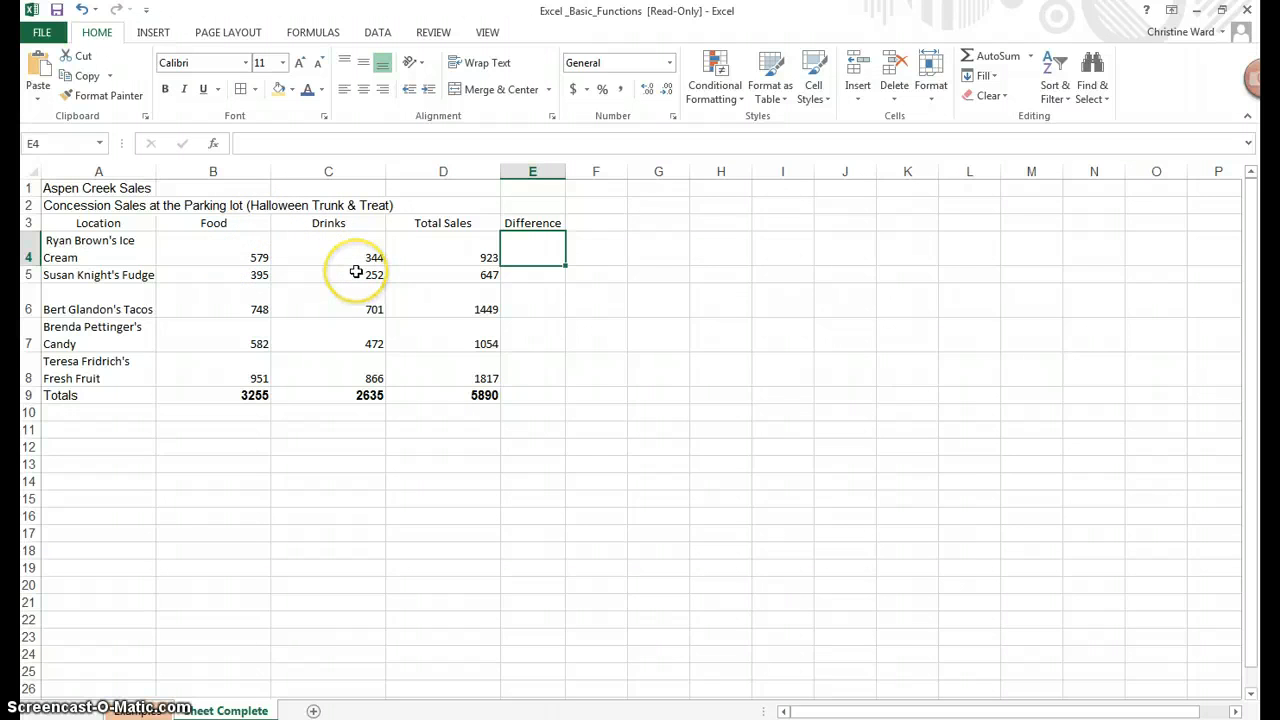
left_click(1032, 58)
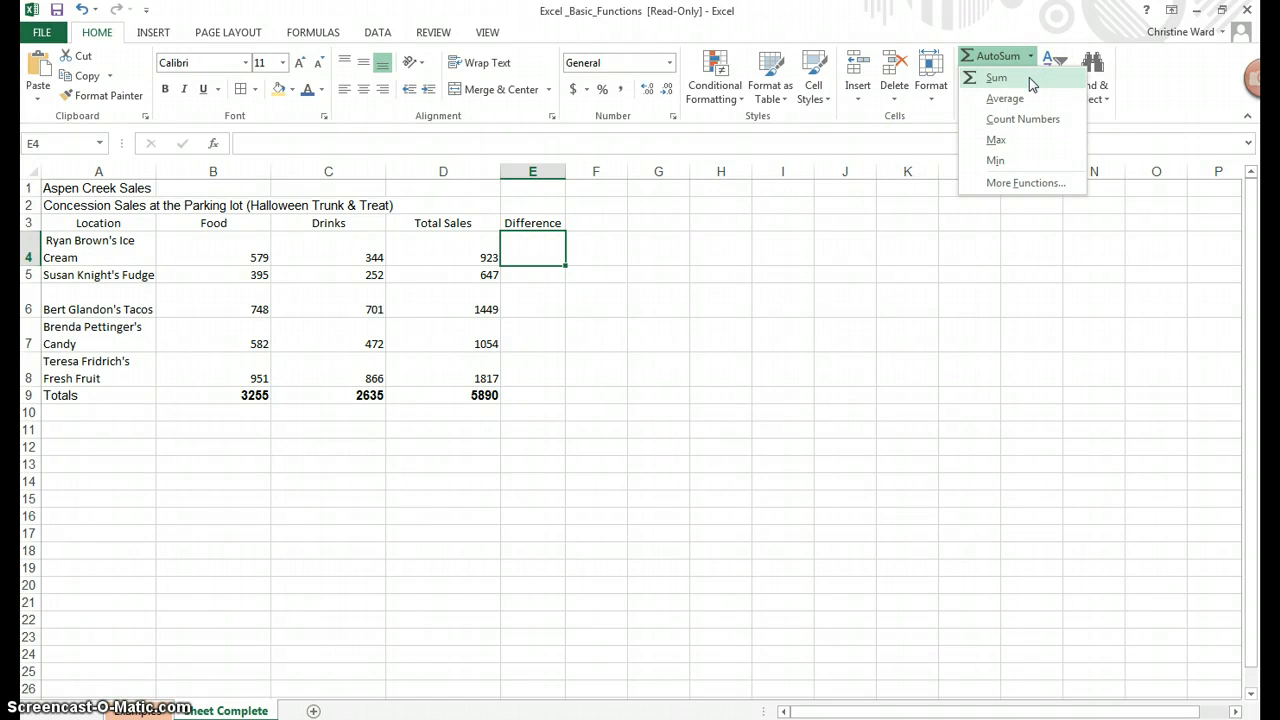
left_click(1029, 77)
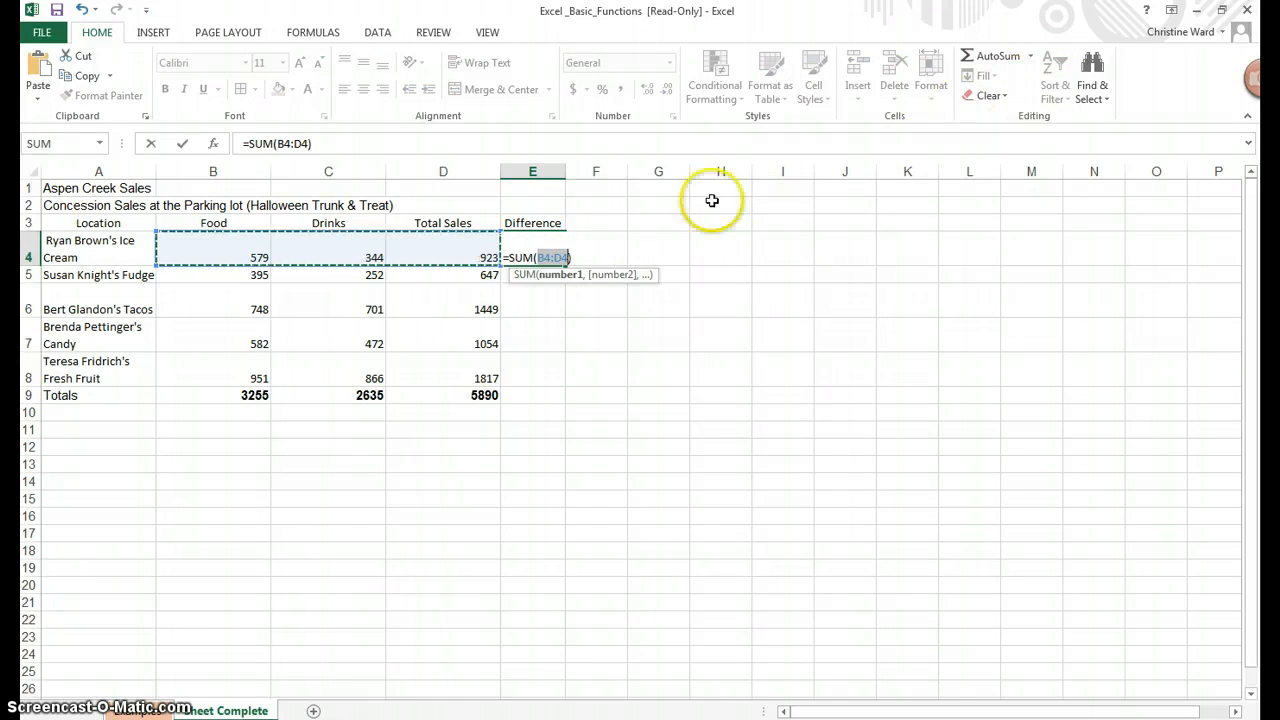
left_click_drag(268, 250, 350, 259)
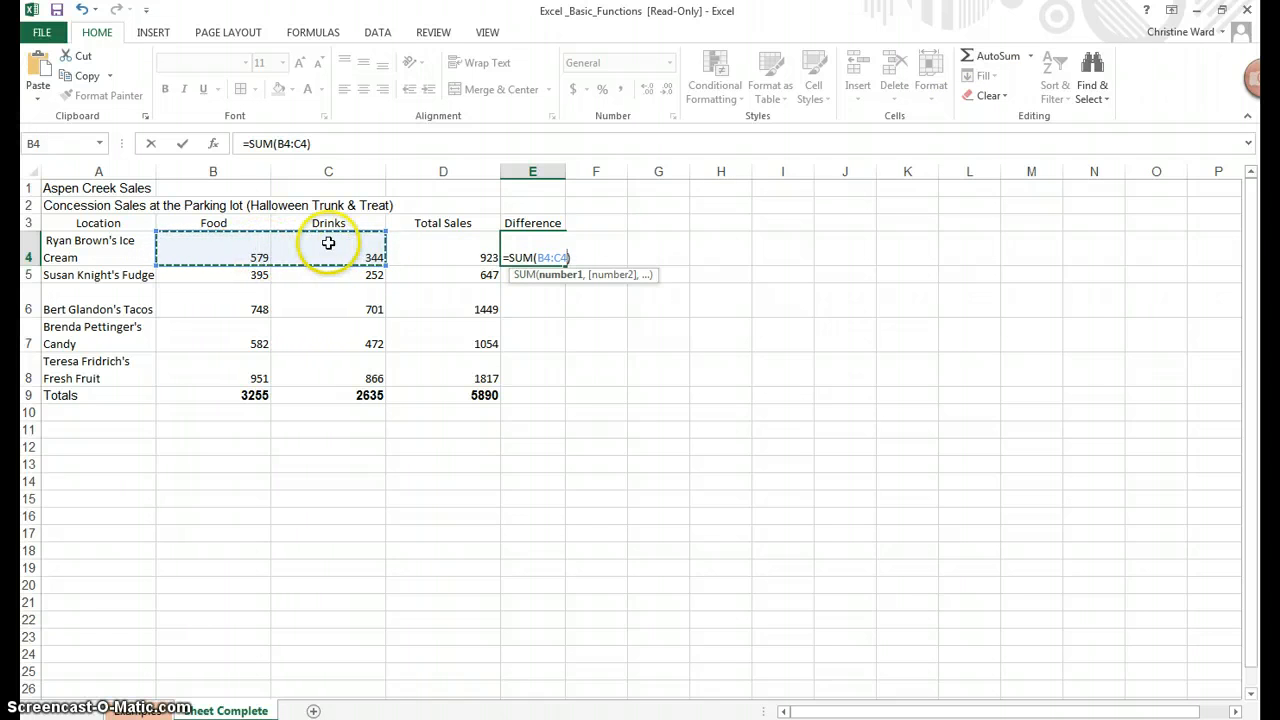
left_click(291, 145)
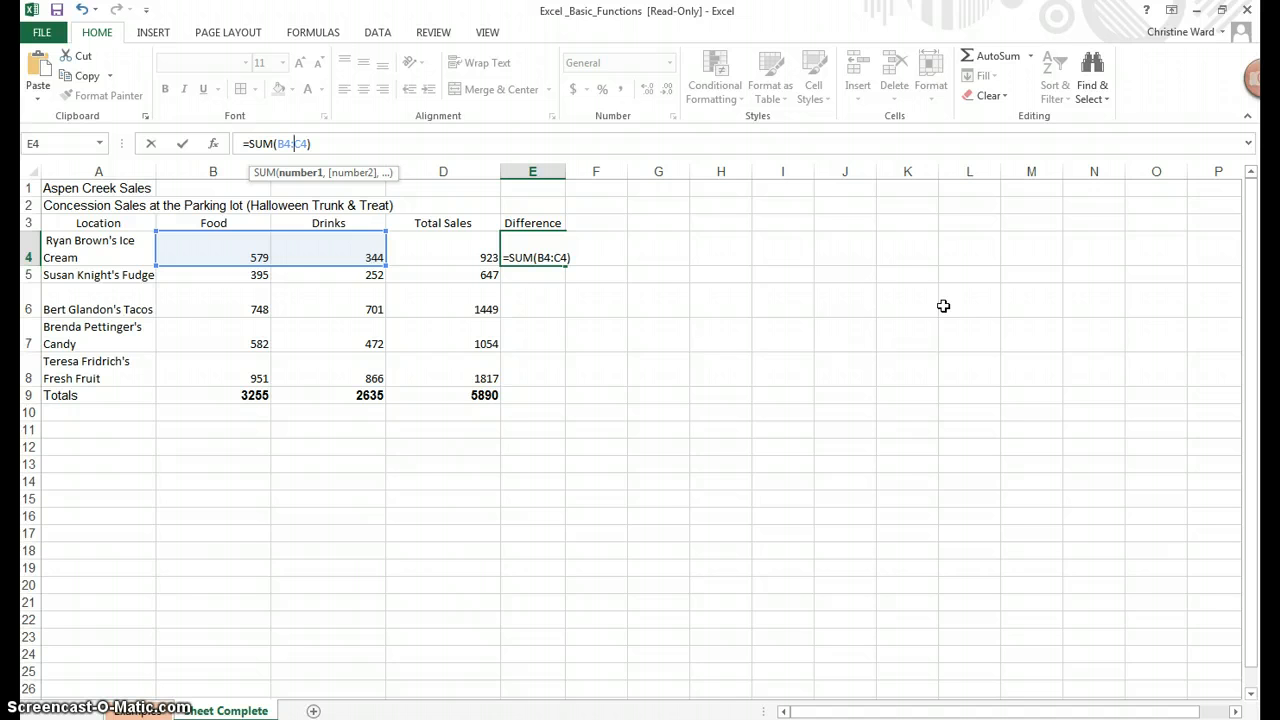
key("BackSpace")
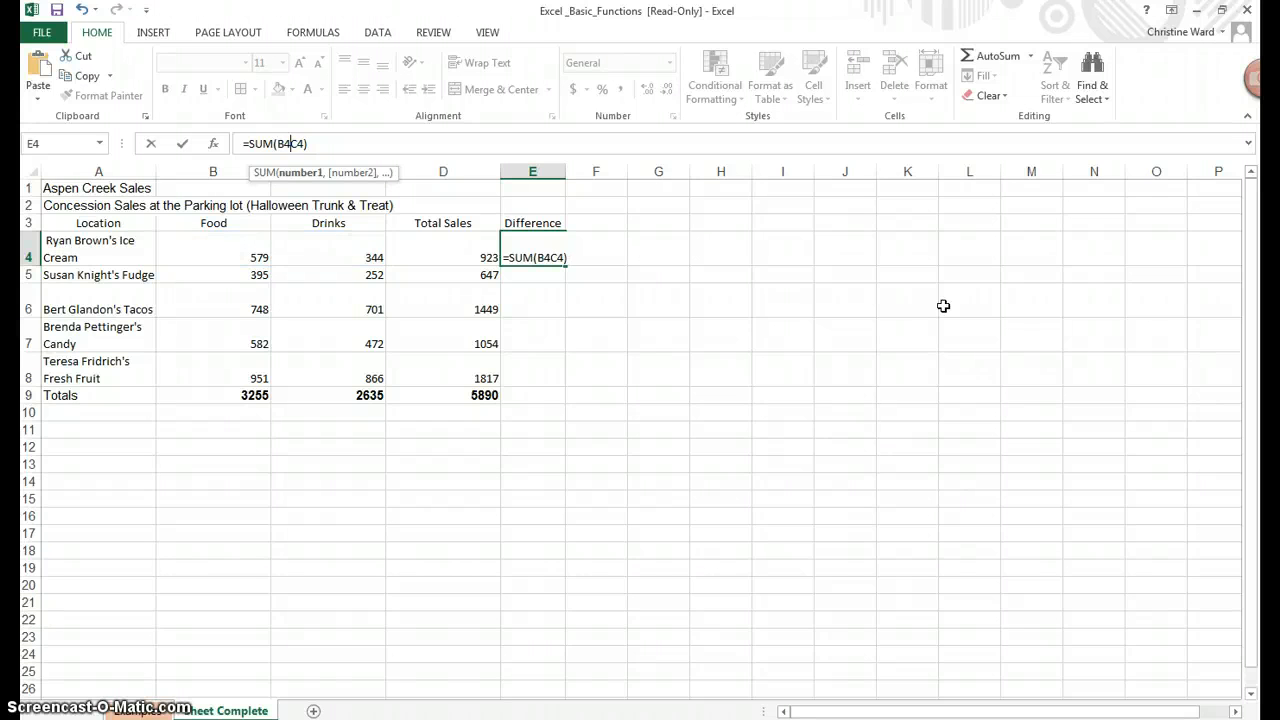
type("-")
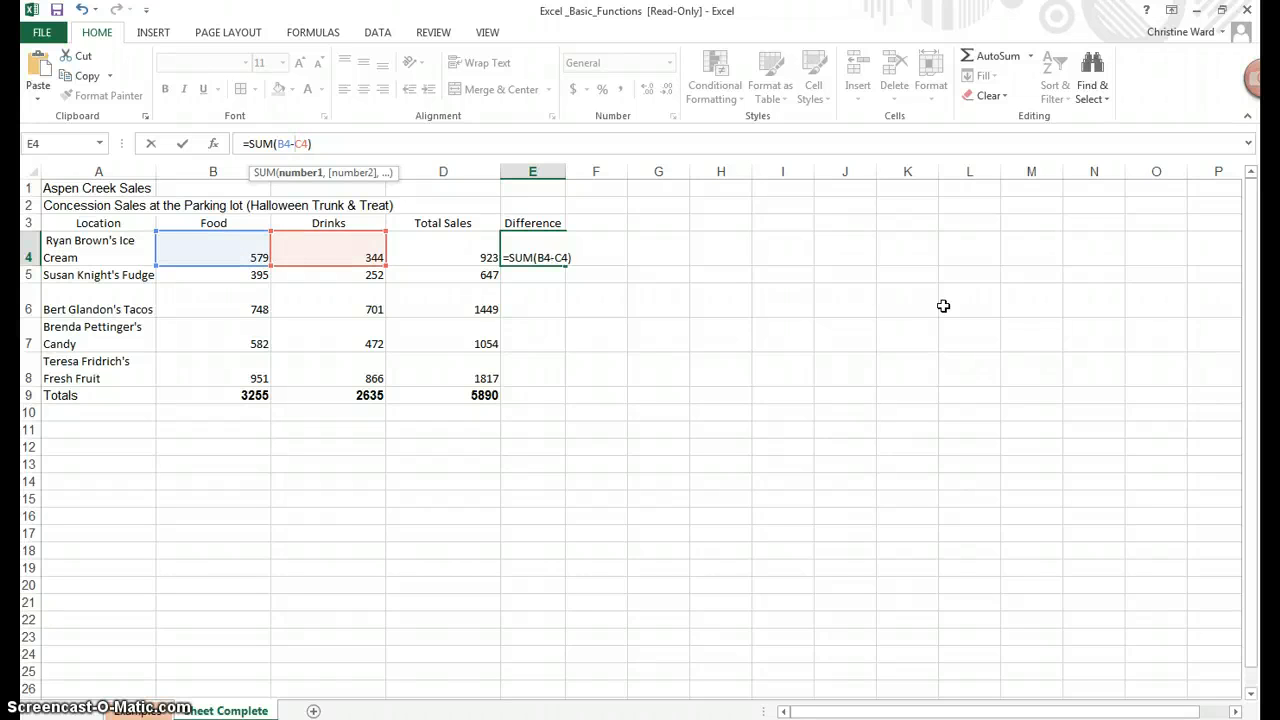
key("Return")
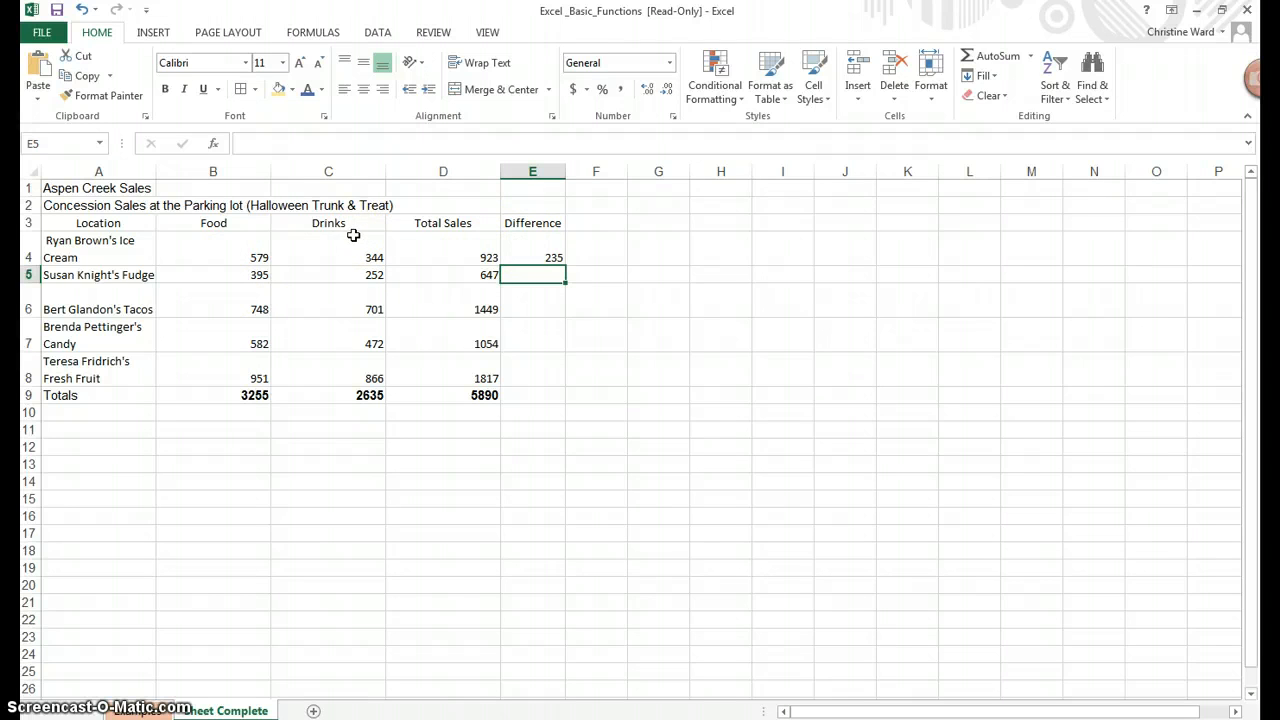
left_click(543, 250)
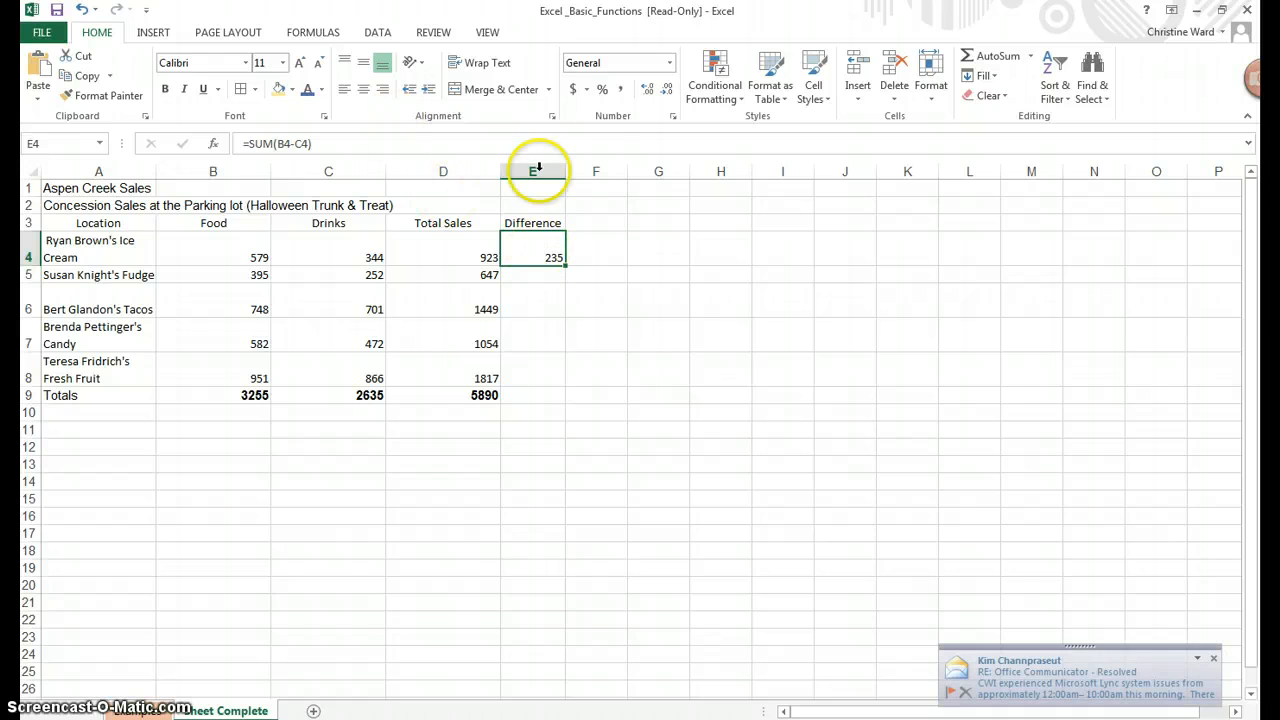
left_click_drag(363, 144, 240, 145)
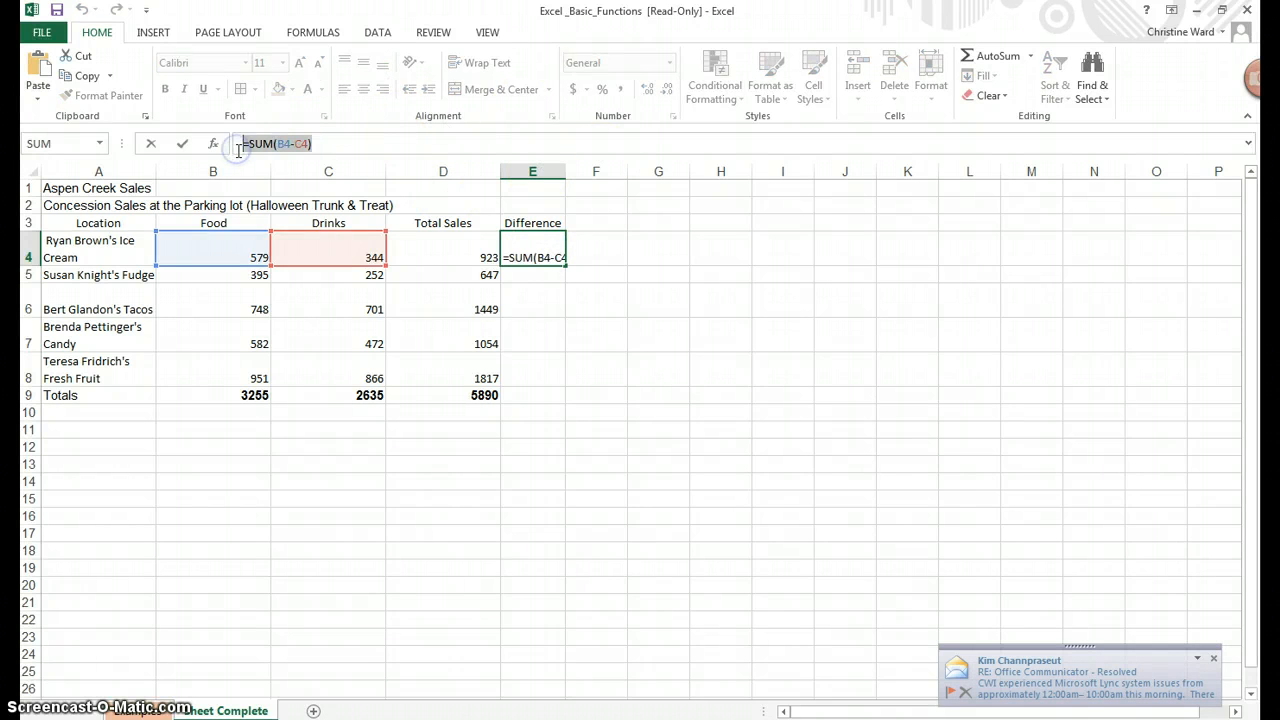
key("BackSpace")
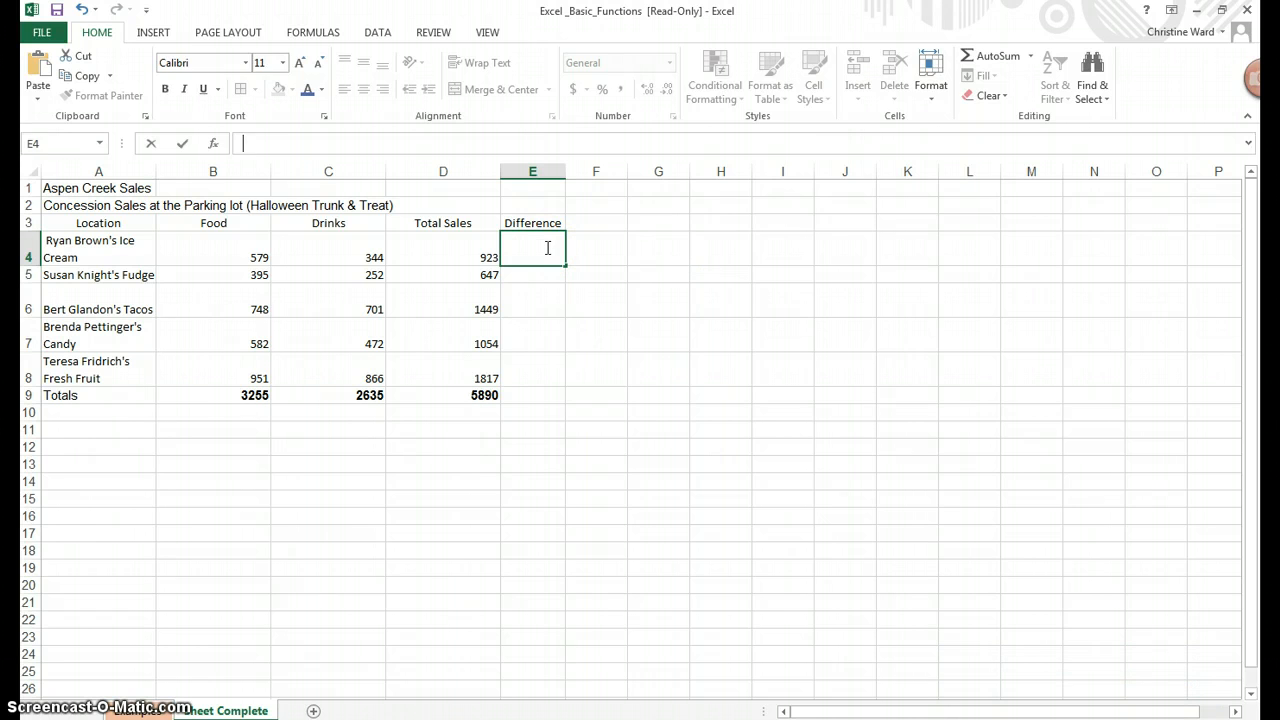
Enter =B4-C4 in E4 to subtract Drinks from Food
type("=")
left_click(236, 247)
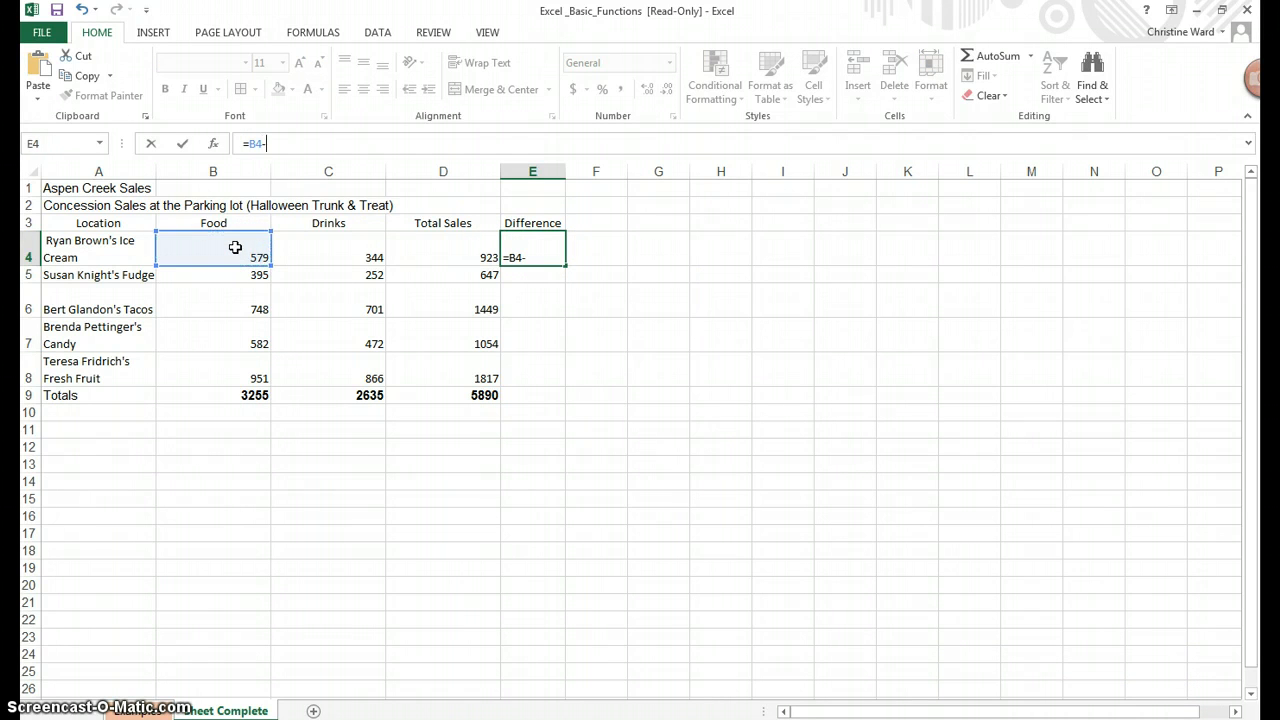
left_click(340, 249)
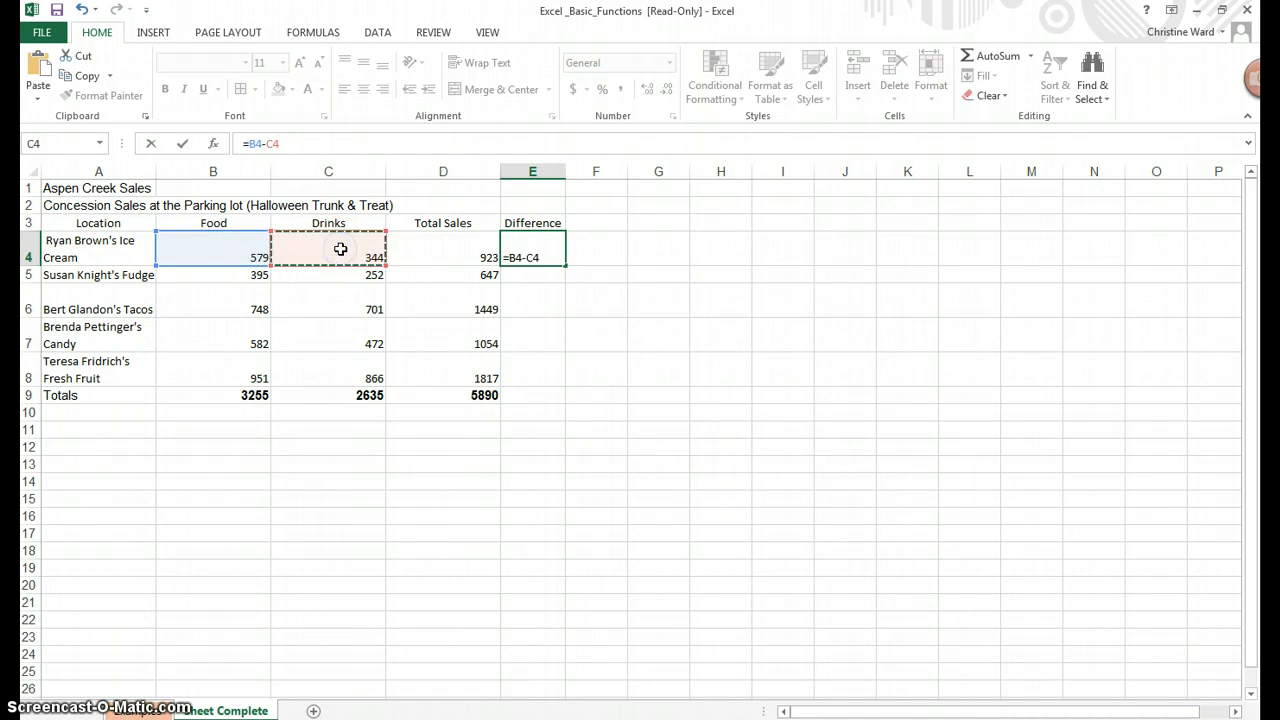
key("Return")
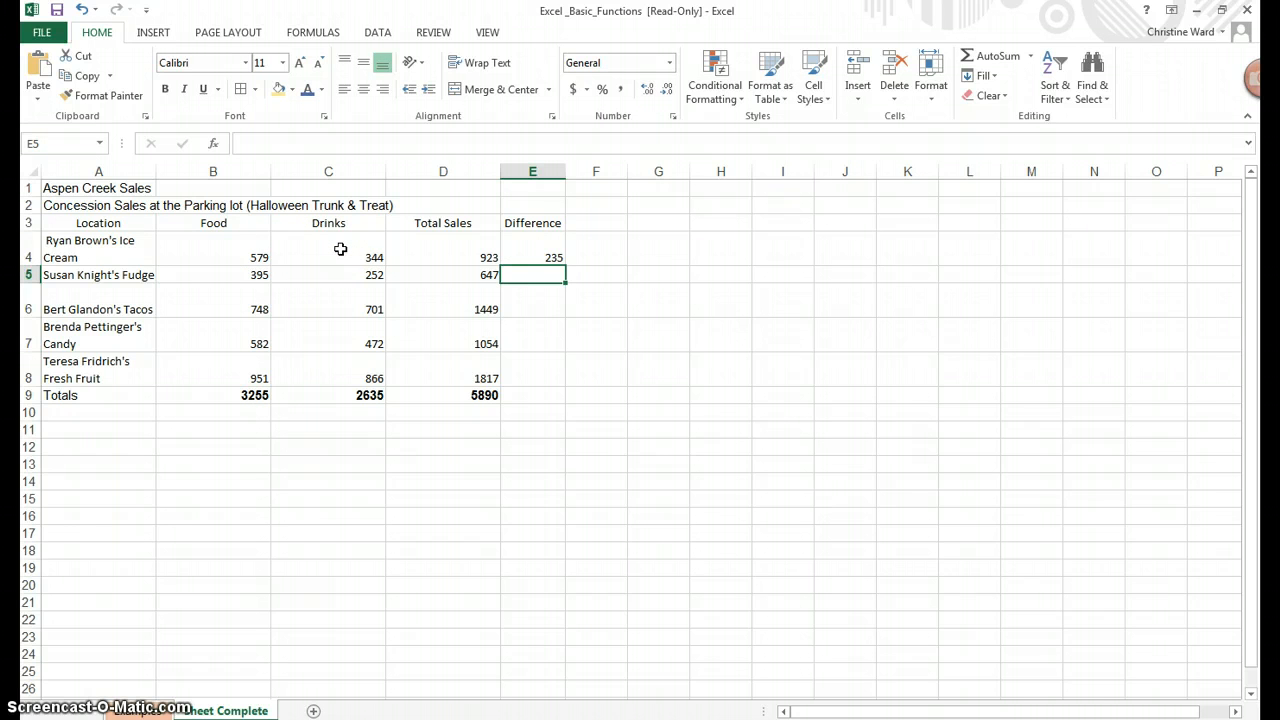
Rewrite the E4 formula as =sum(B4-C4), showing 235
left_click(522, 247)
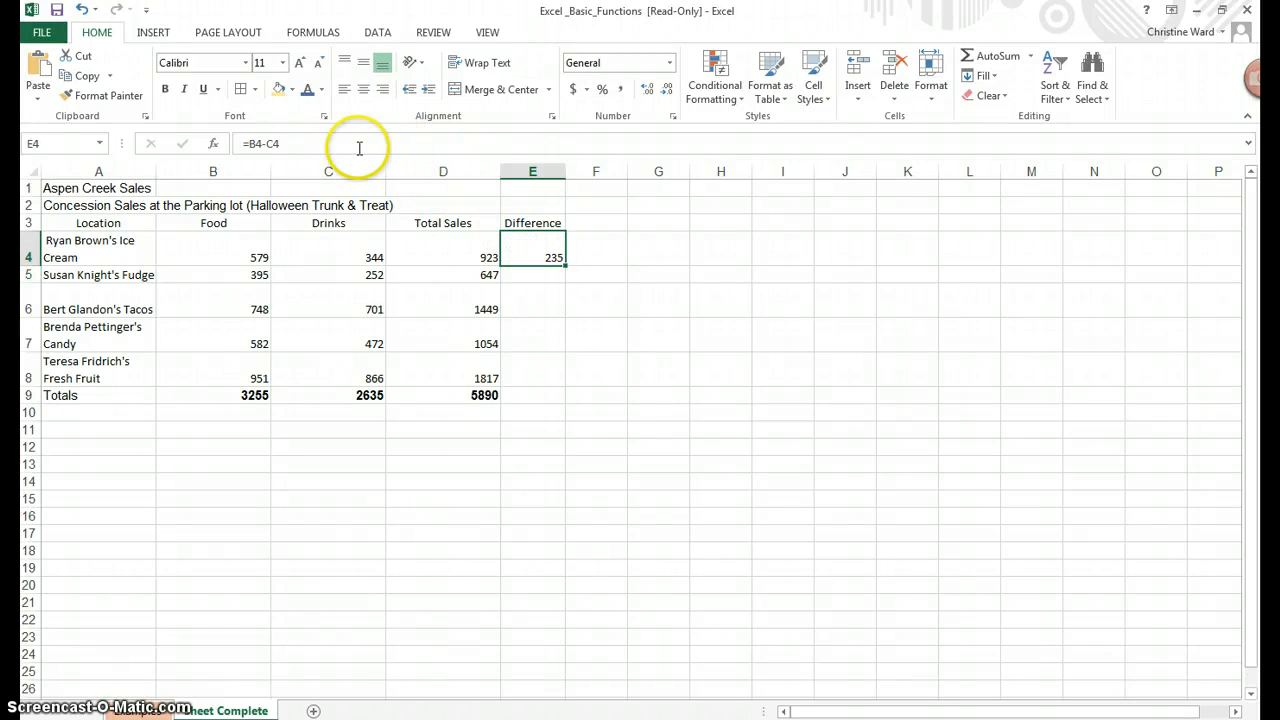
left_click_drag(359, 148, 180, 148)
type("=")
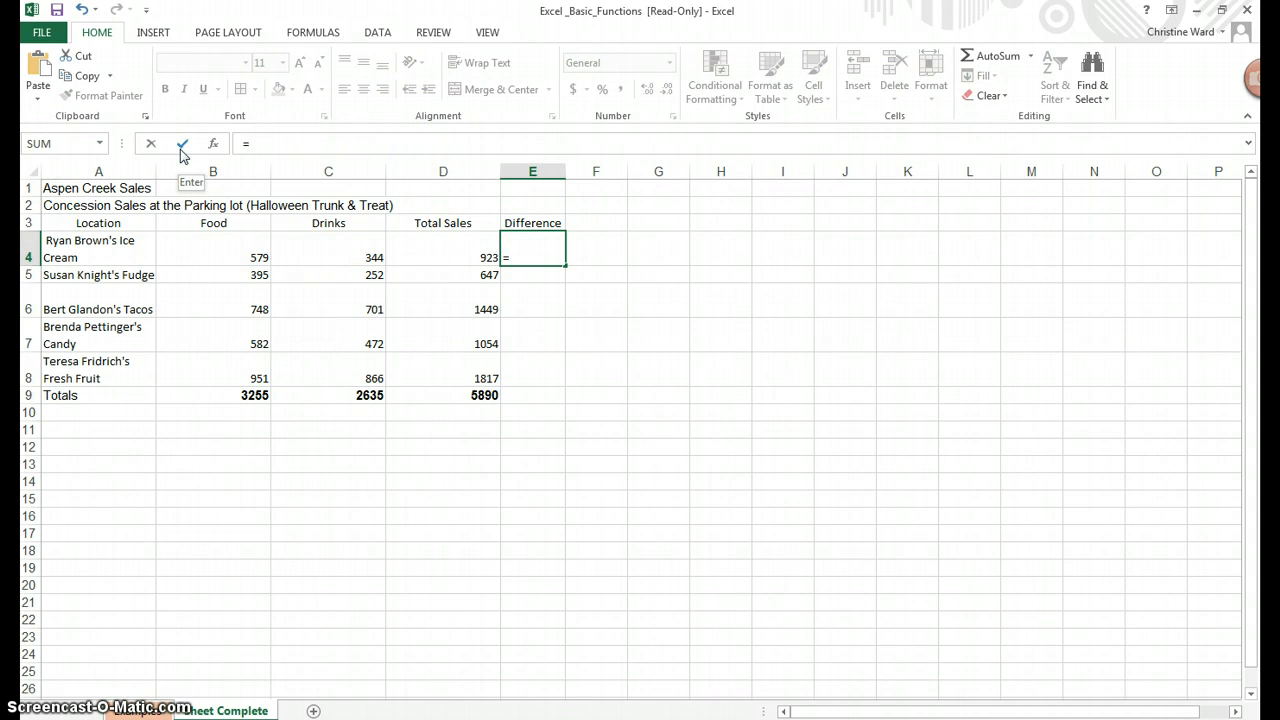
type("sum(")
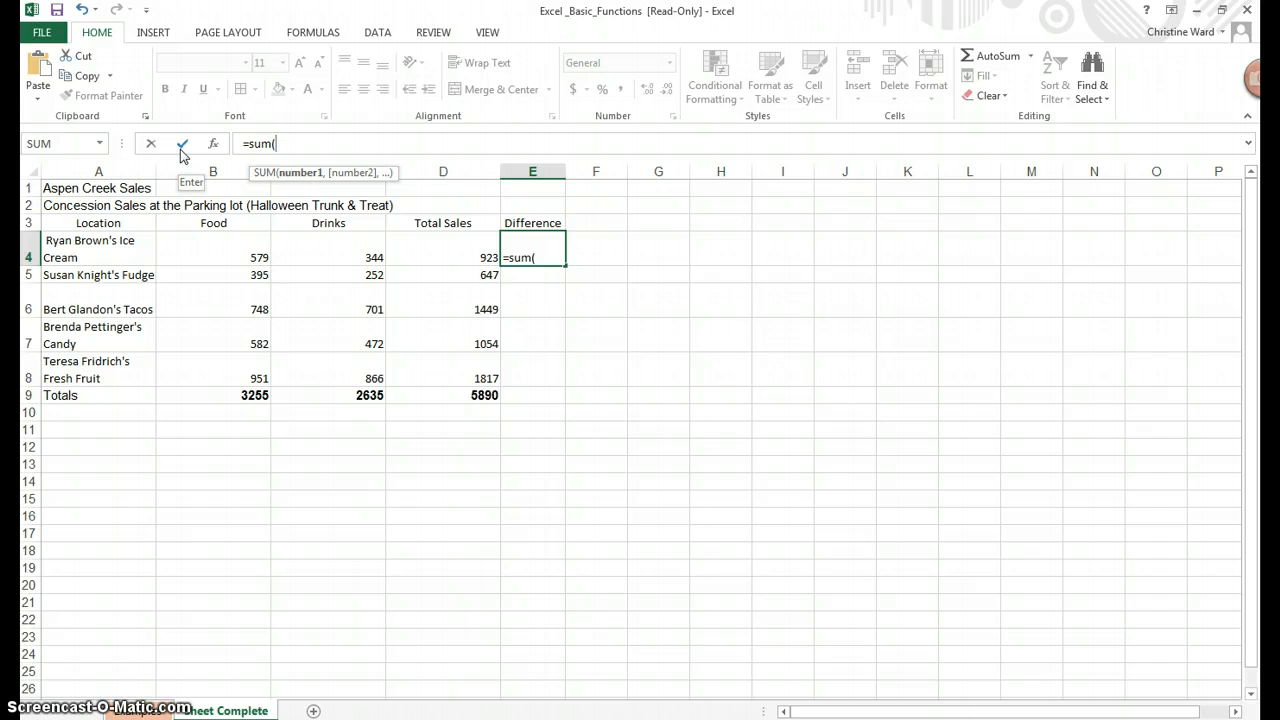
left_click(230, 241)
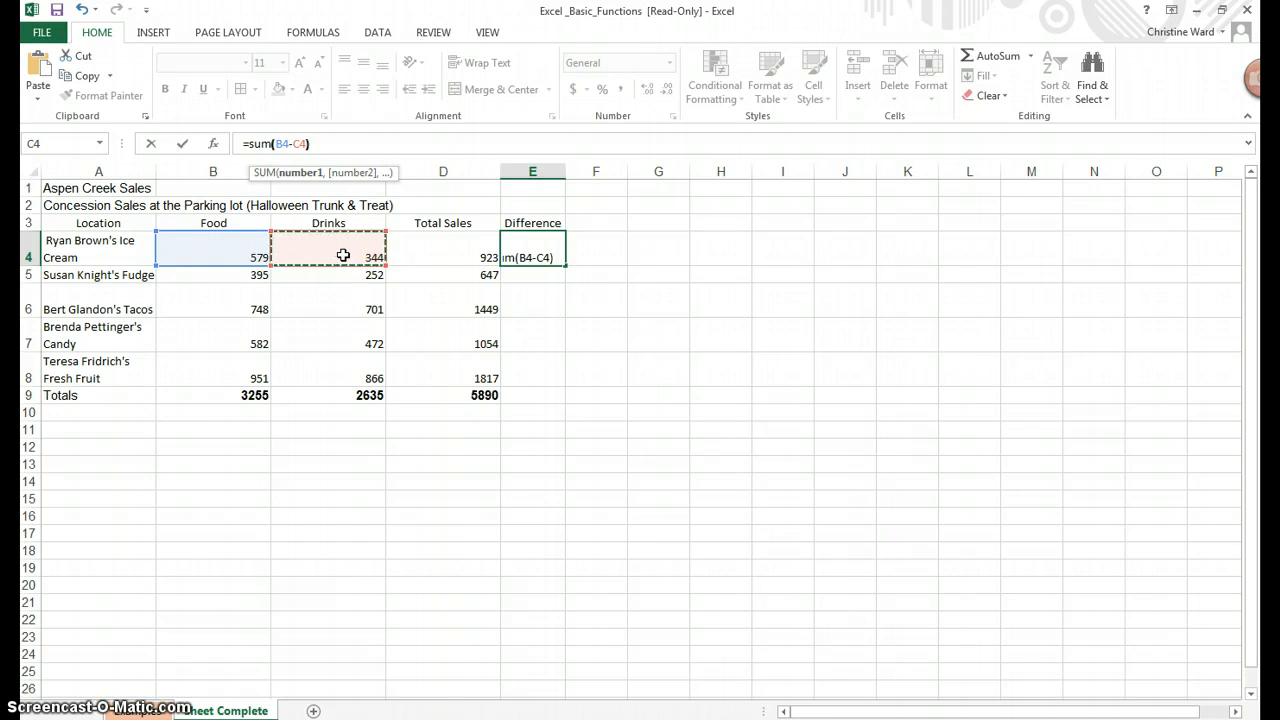
type(")")
key("Return")
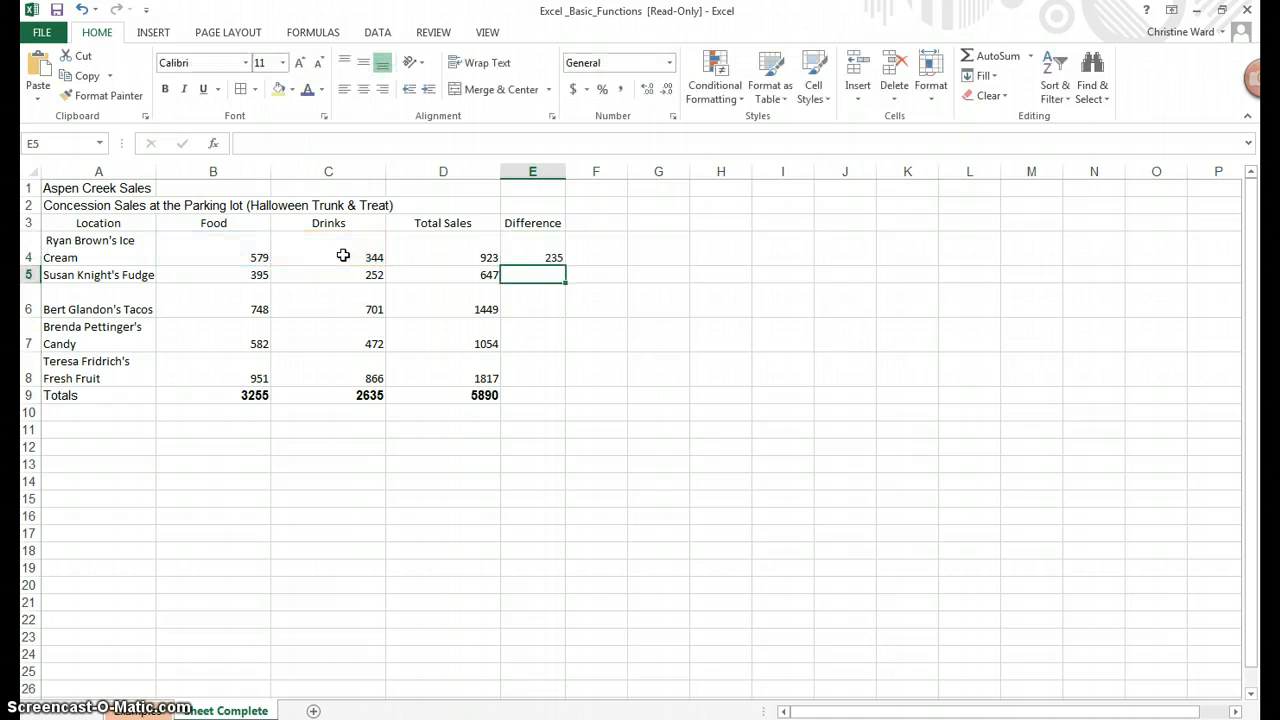
Fill the E4 Difference formula down to E8, giving 143, 47, 110 and 85
left_click(531, 252)
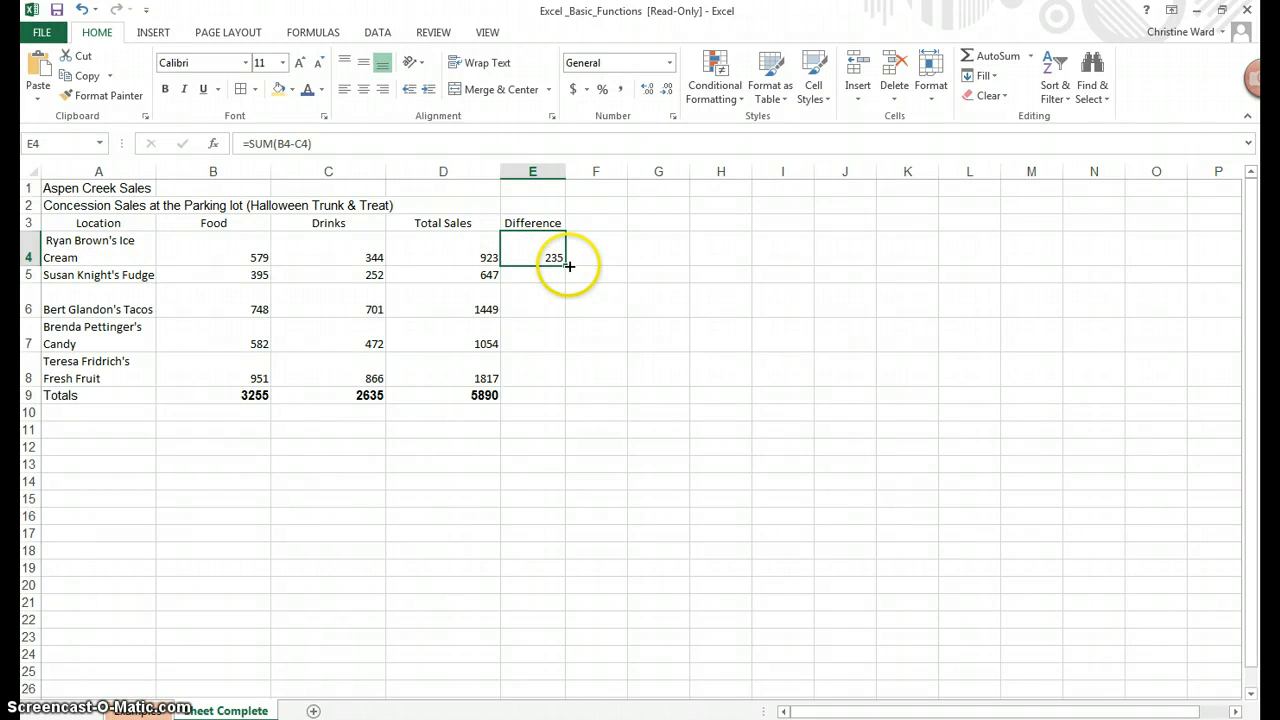
left_click_drag(566, 267, 551, 375)
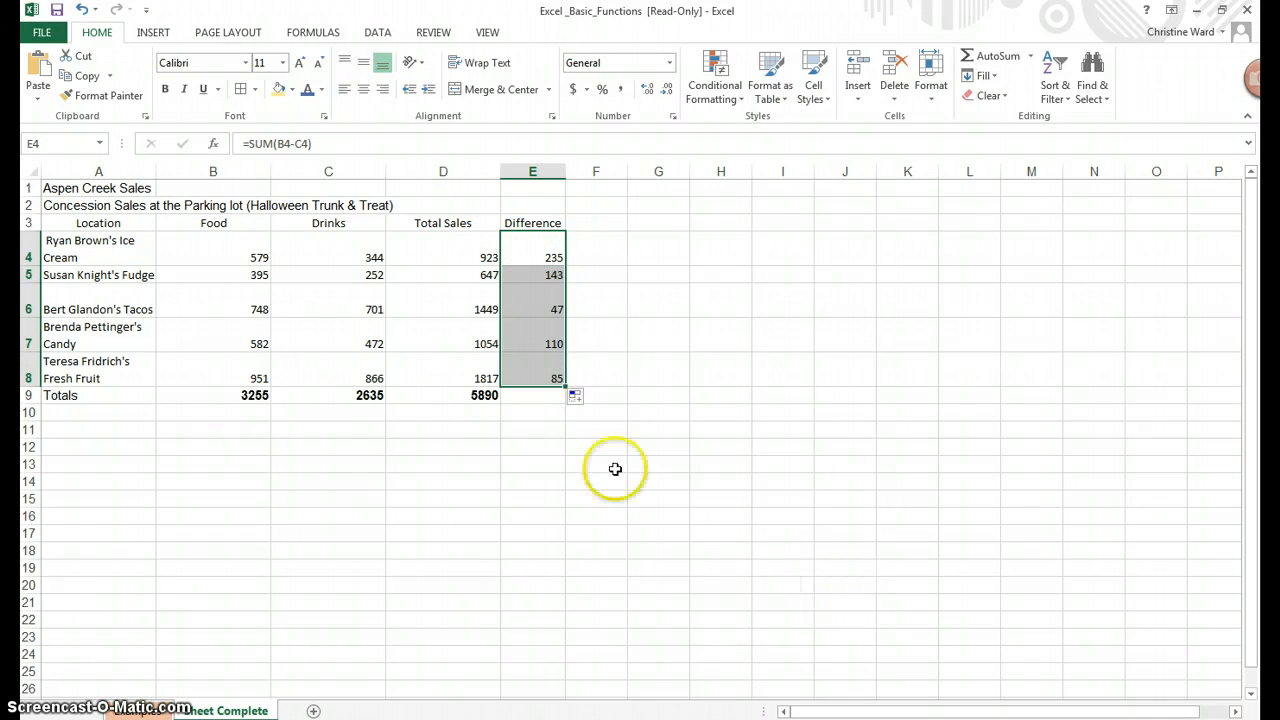
left_click(603, 452)
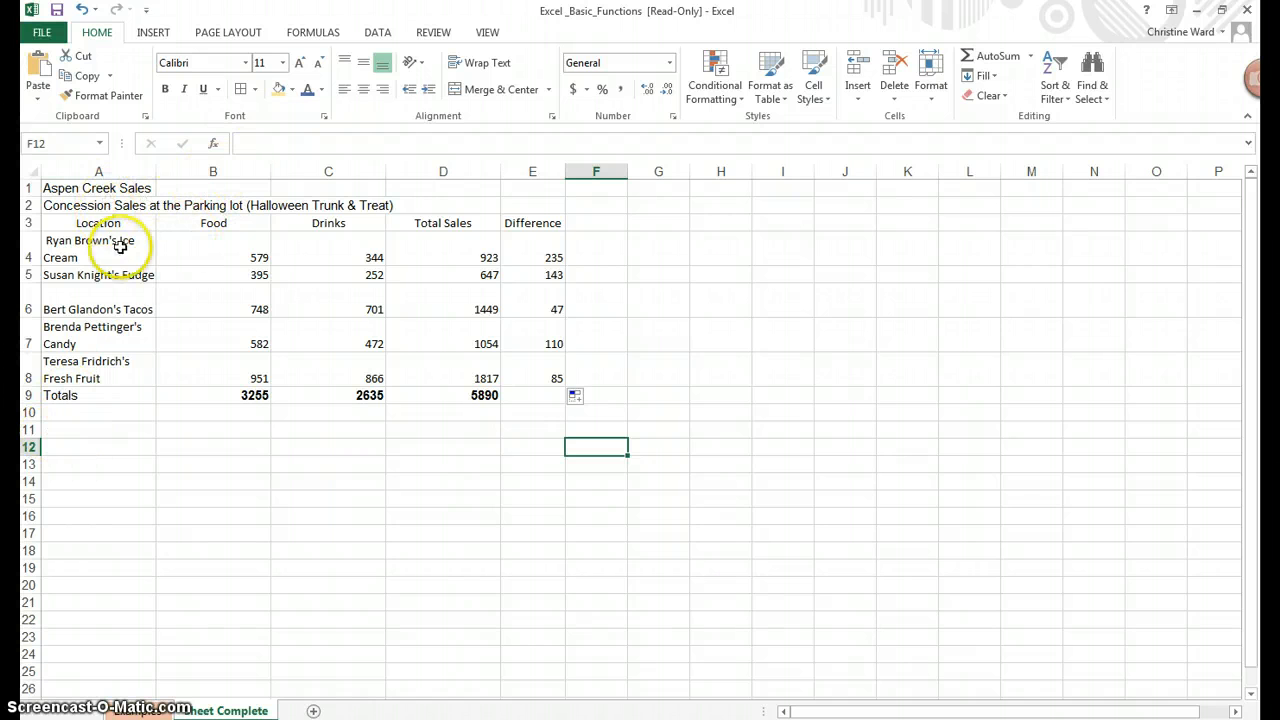
Widen column A to about 16.88 and check the formulas in D4 and E5
left_click(114, 248)
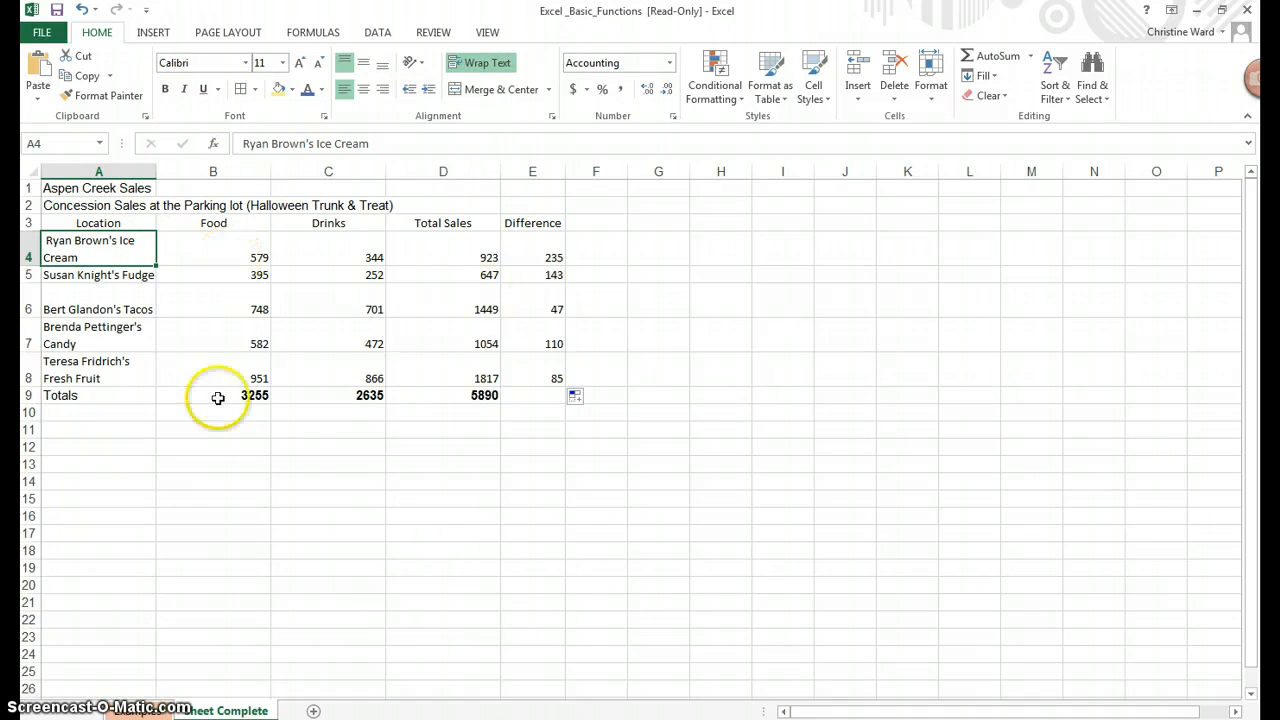
left_click_drag(151, 171, 163, 172)
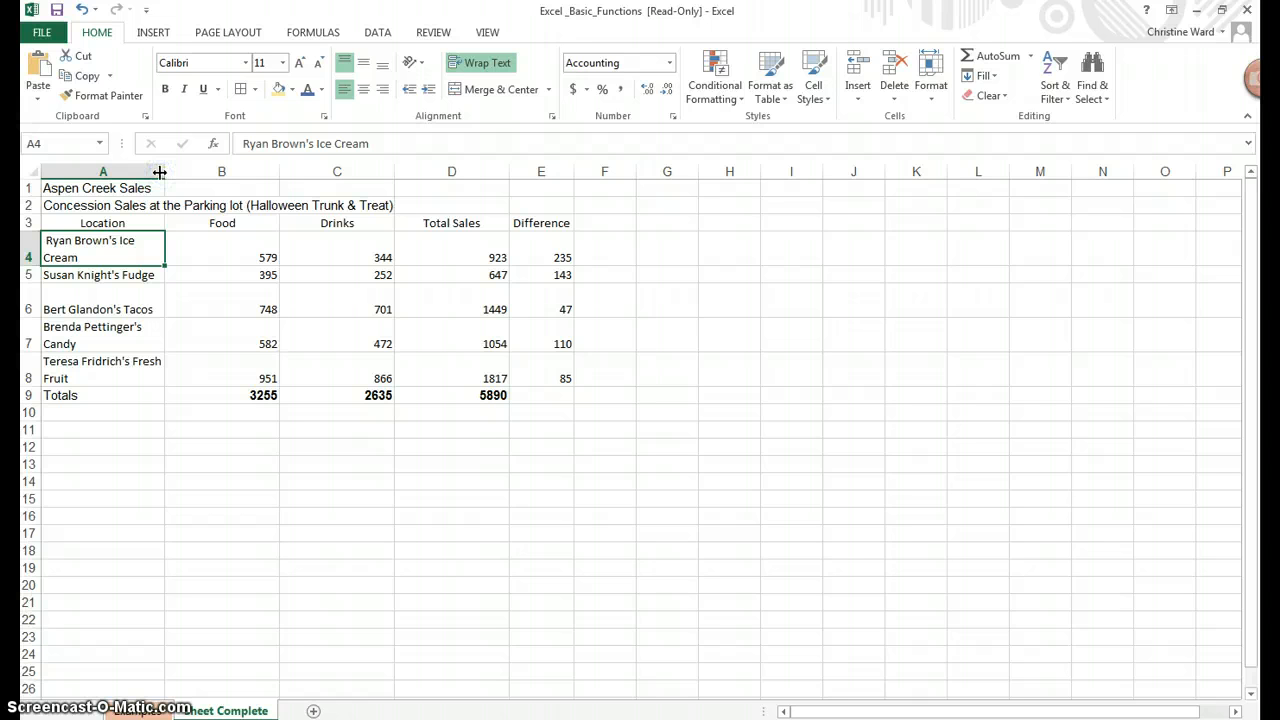
left_click(466, 250)
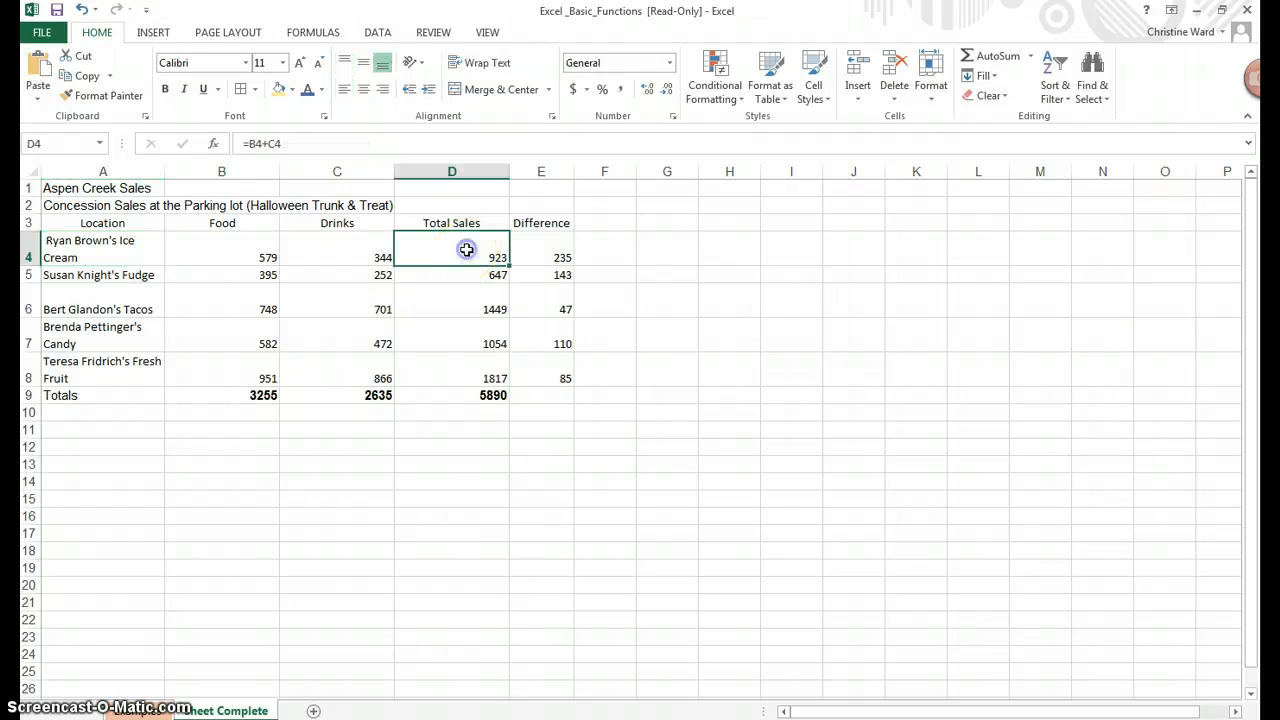
left_click(547, 270)
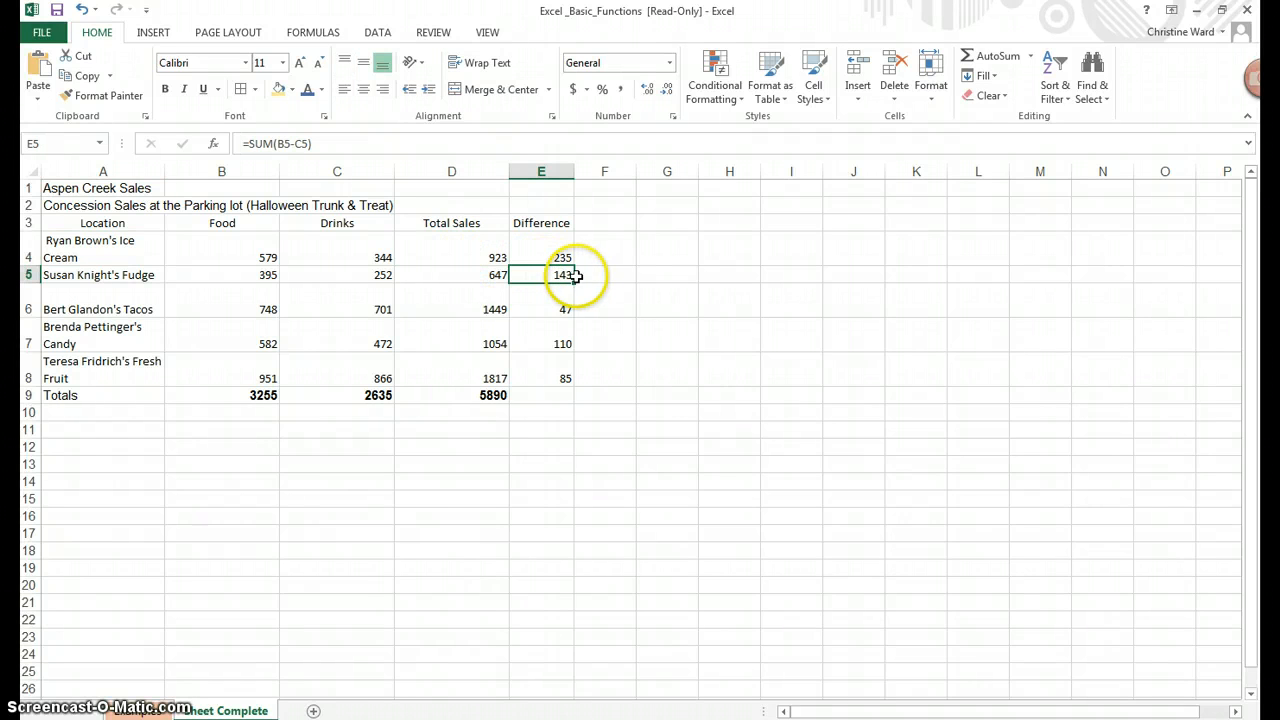